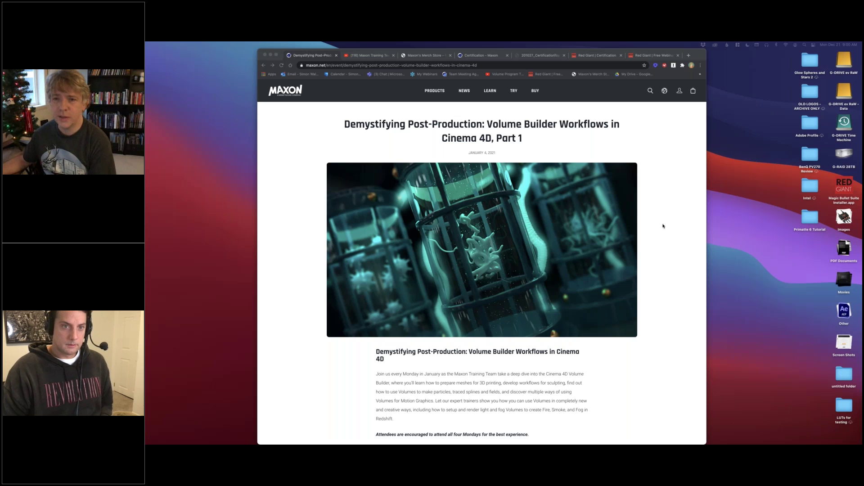
Review the January session schedule on the Volume Builder Workflows in Cinema 4D event page
{"action": "left_click", "coordinate": [664, 220]}
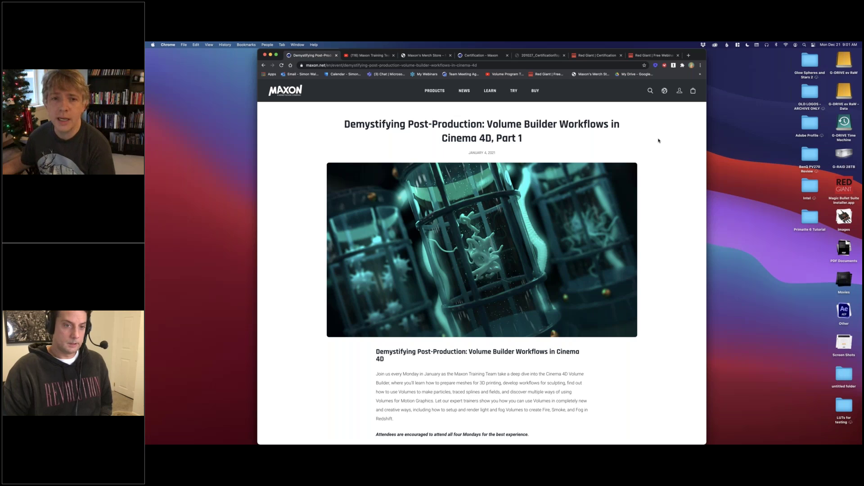
{"action": "left_click_drag", "start_coordinate": [659, 140], "coordinate": [468, 93]}
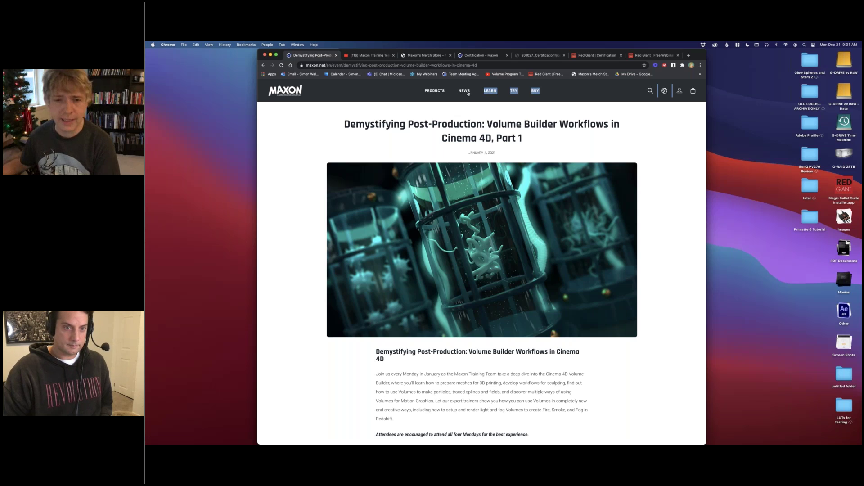
{"action": "left_click", "coordinate": [466, 92]}
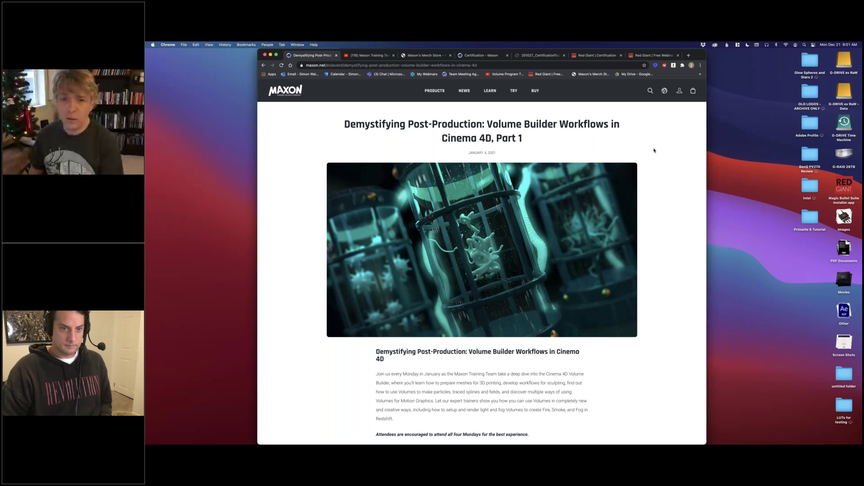
{"action": "scroll", "coordinate": [654, 150], "scroll_direction": "down", "scroll_amount": 6}
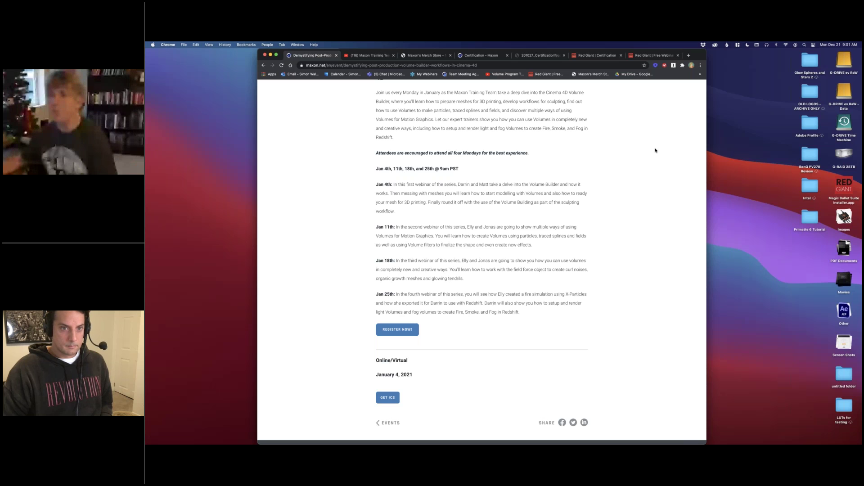
{"action": "scroll", "coordinate": [655, 151], "scroll_direction": "down", "scroll_amount": 1}
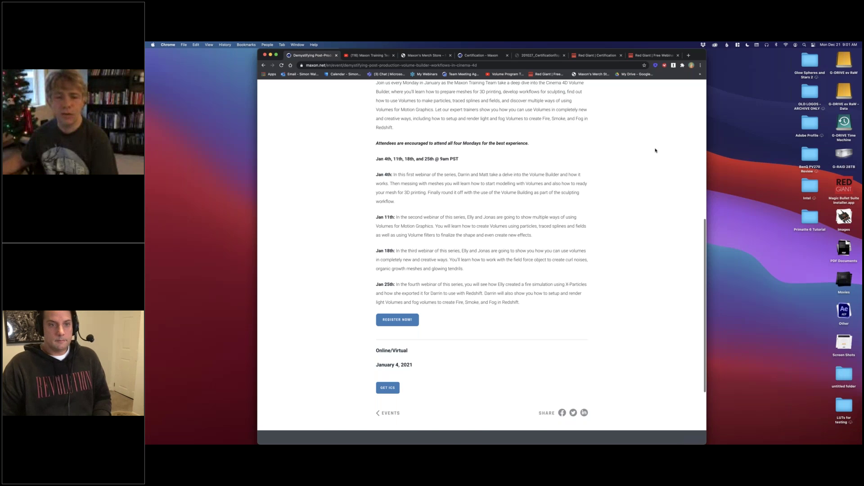
{"action": "scroll", "coordinate": [655, 150], "scroll_direction": "down", "scroll_amount": 4}
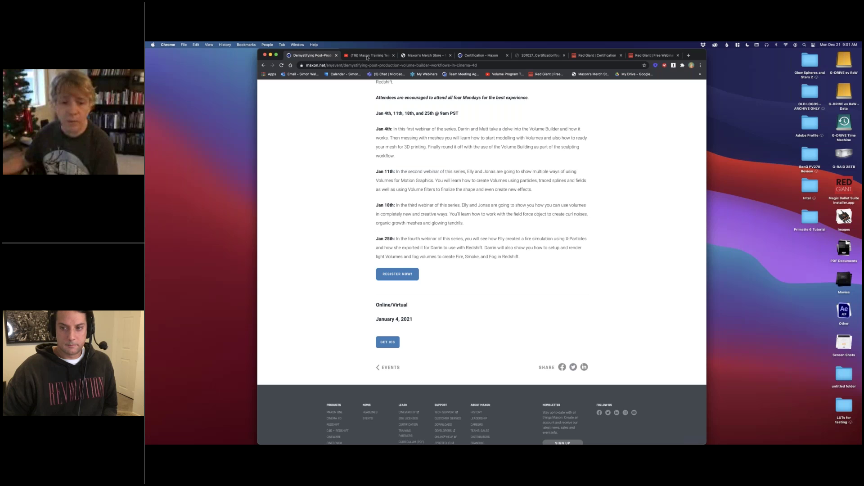
View the Maxon Training Team channel's uploaded videos and the shirts in the Maxon Merch Store
{"action": "left_click", "coordinate": [366, 56]}
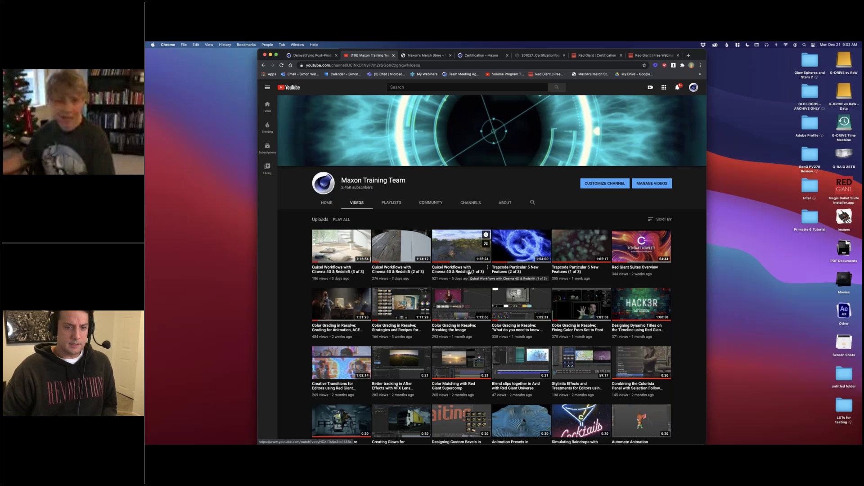
{"action": "scroll", "coordinate": [543, 288], "scroll_direction": "down", "scroll_amount": 2}
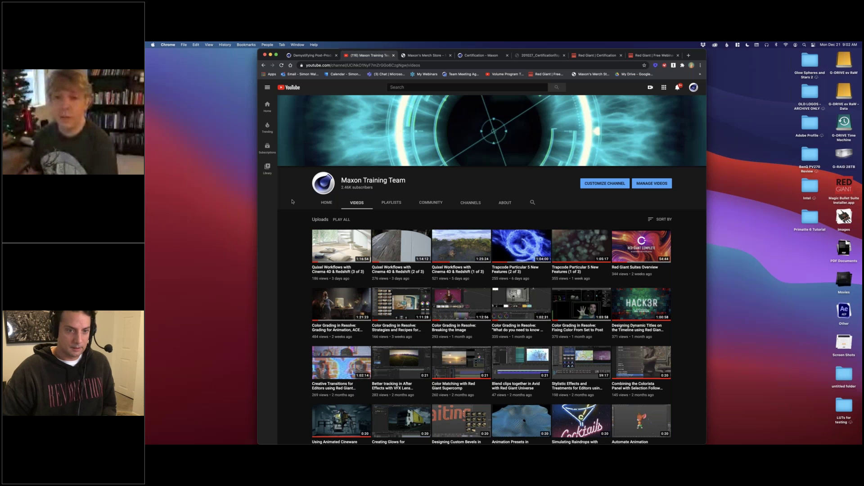
{"action": "key", "text": "ctrl+Tab"}
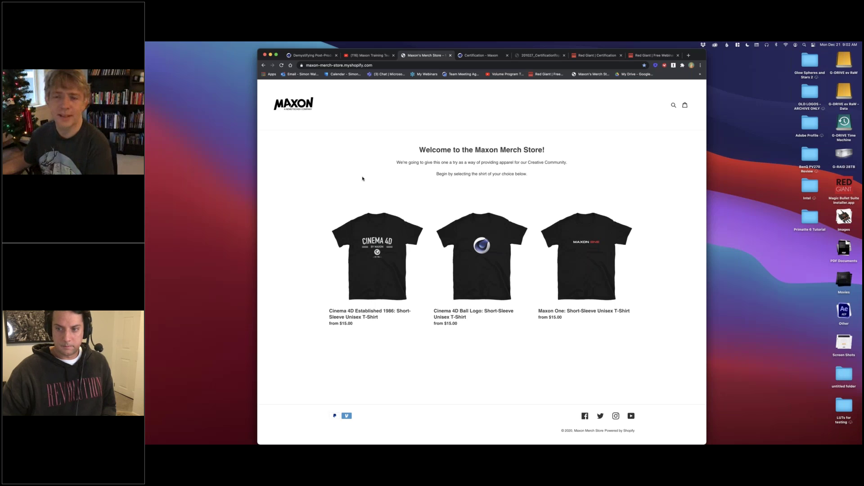
{"action": "left_click", "coordinate": [700, 131]}
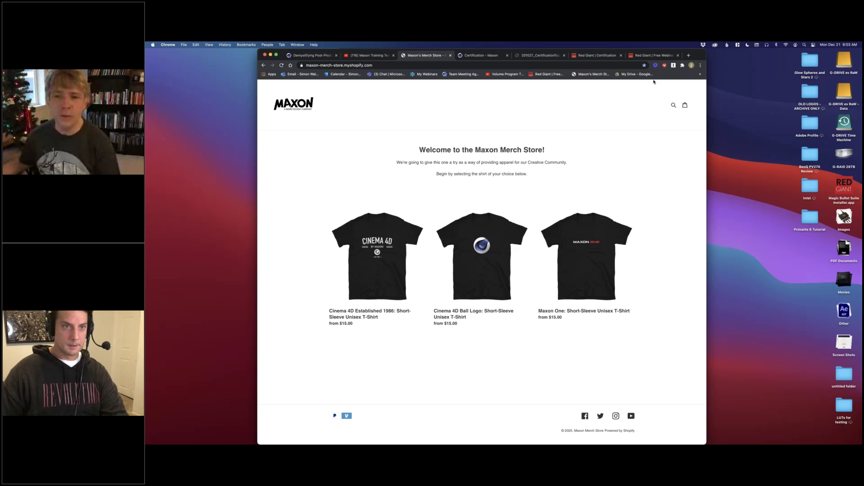
View the Cinema 4D certifications page with the site's Learn options, and bring up the Red Giant certification page
{"action": "left_click", "coordinate": [482, 57]}
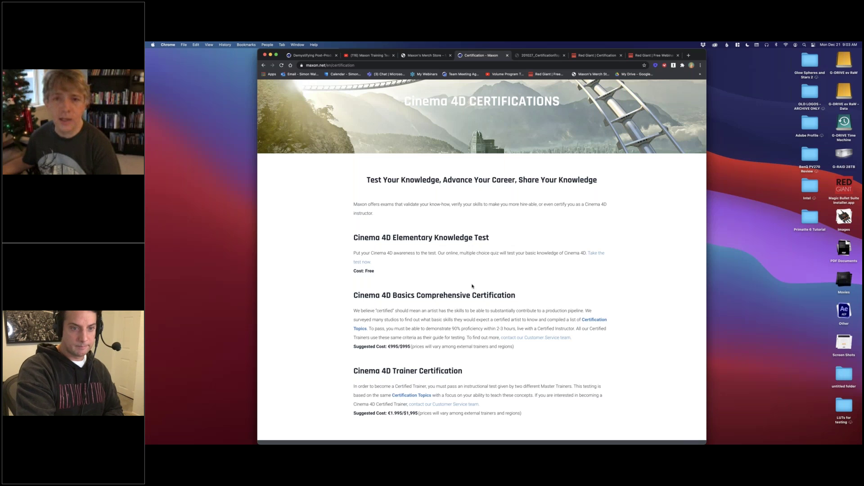
{"action": "scroll", "coordinate": [472, 286], "scroll_direction": "up", "scroll_amount": 2}
{"action": "mouse_move", "coordinate": [491, 91]}
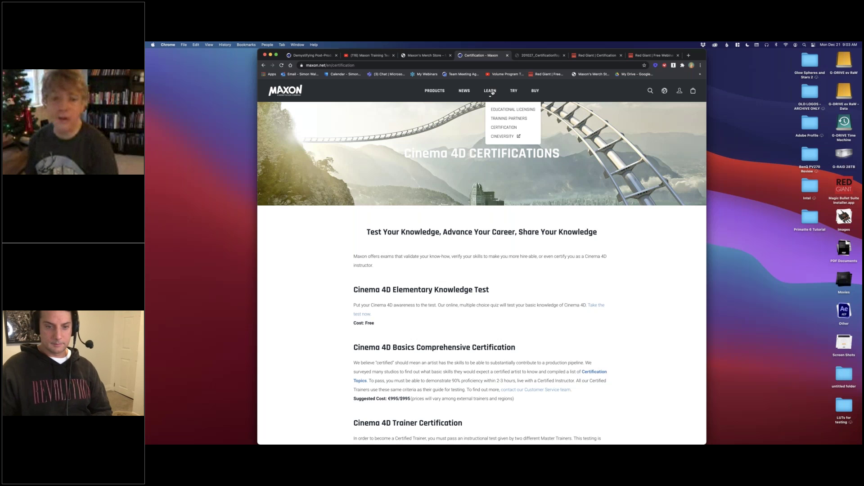
{"action": "left_click", "coordinate": [602, 56]}
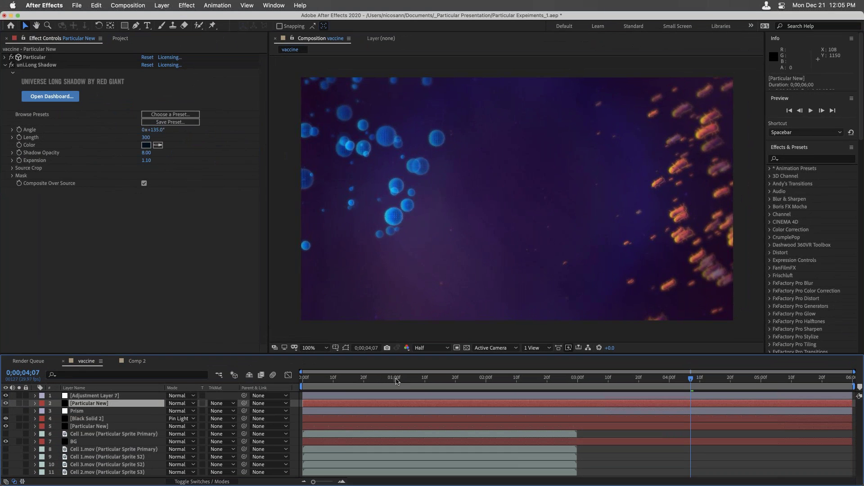
Scrub the vaccine composition to 0;00;02;00 in After Effects and switch to Comp 2
{"action": "left_click_drag", "start_coordinate": [397, 381], "coordinate": [484, 386]}
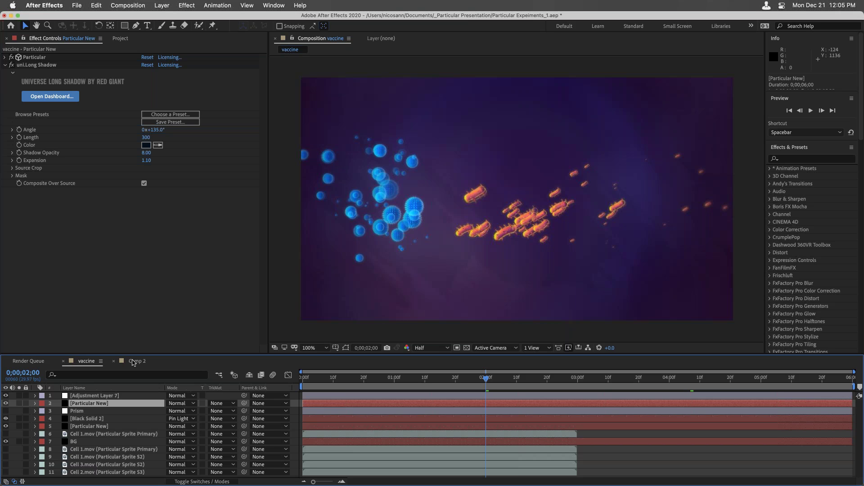
{"action": "left_click", "coordinate": [134, 362]}
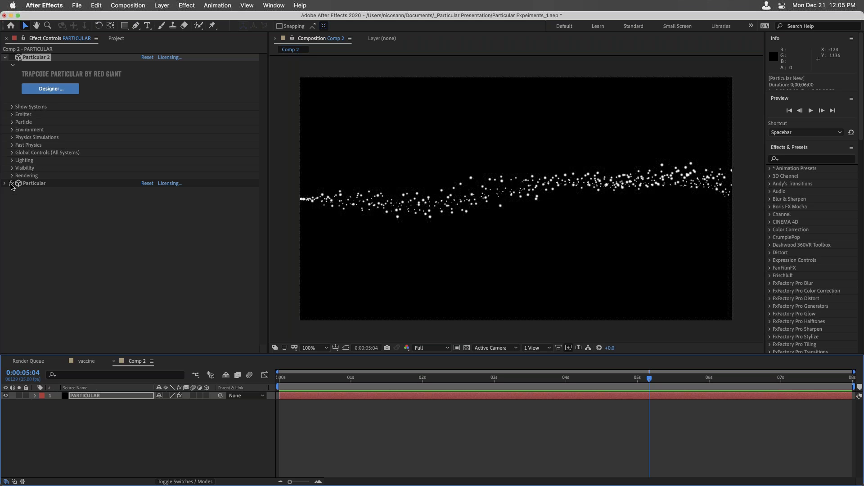
Disable the Particular effect on the PARTICULAR layer, enable Particular 2, and play the preview
{"action": "left_click", "coordinate": [11, 183]}
{"action": "left_click", "coordinate": [11, 57]}
{"action": "key", "text": "space"}
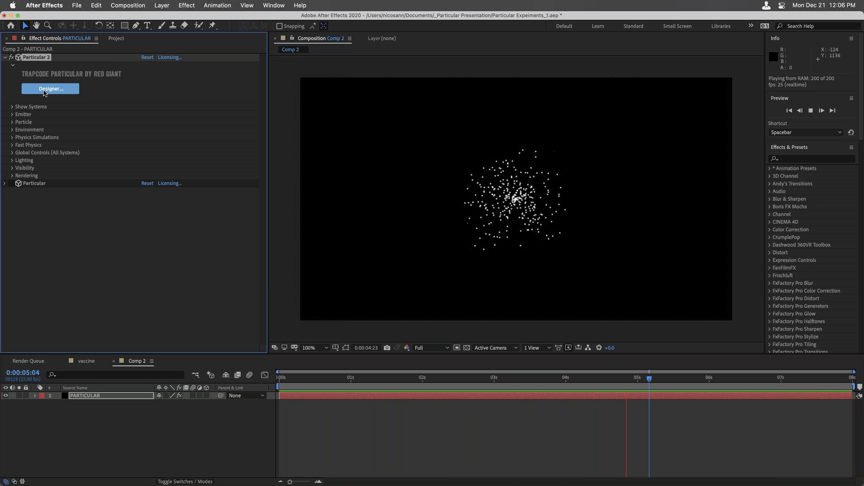
Open Particular 2 in the Designer and set the emitter motion to Directional with a Y Rotation of +91°
{"action": "left_click", "coordinate": [45, 89]}
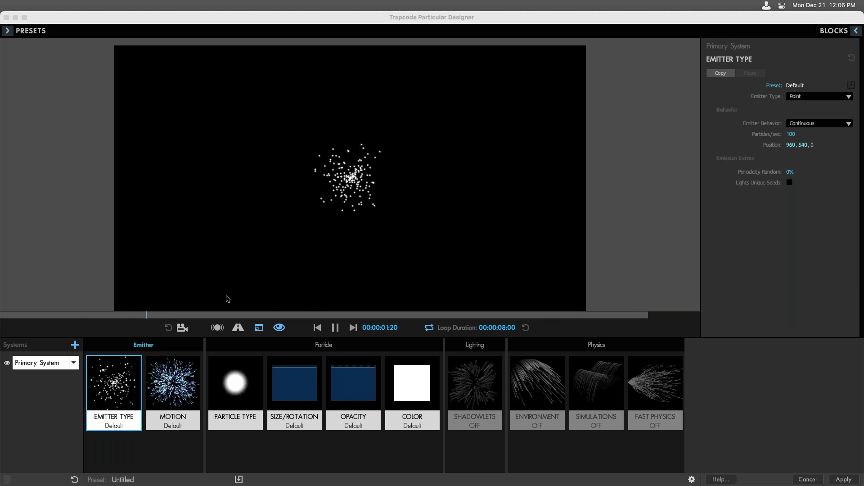
{"action": "left_click", "coordinate": [183, 387]}
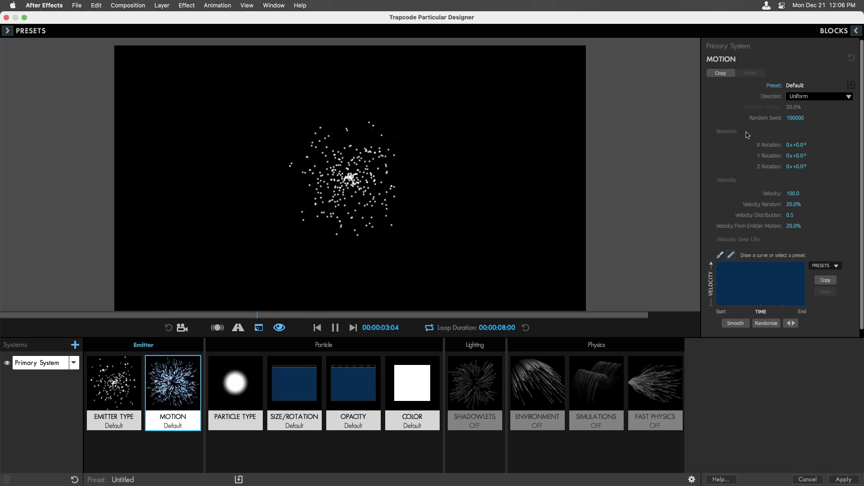
{"action": "left_click", "coordinate": [795, 99]}
{"action": "left_click", "coordinate": [799, 160]}
{"action": "left_click_drag", "start_coordinate": [793, 155], "coordinate": [797, 155]}
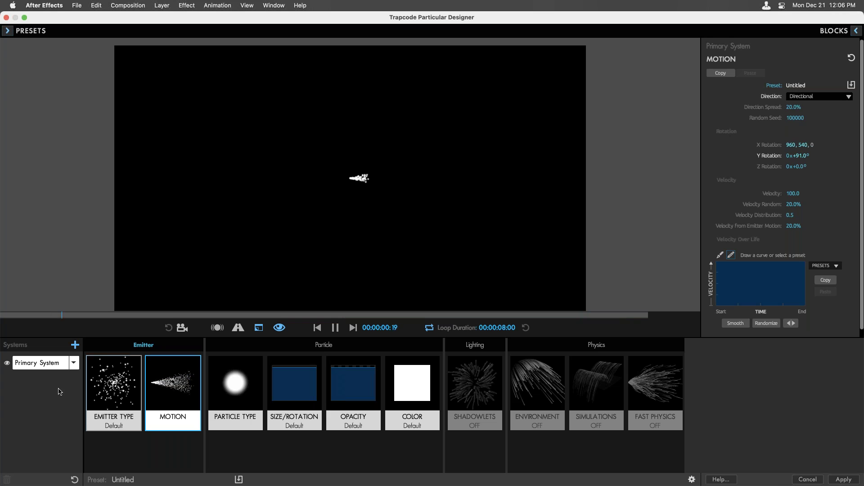
Set the emitter's X position to 0 so particles start at the left edge of the frame
{"action": "left_click", "coordinate": [108, 397]}
{"action": "left_click", "coordinate": [788, 144]}
{"action": "type", "text": "0"}
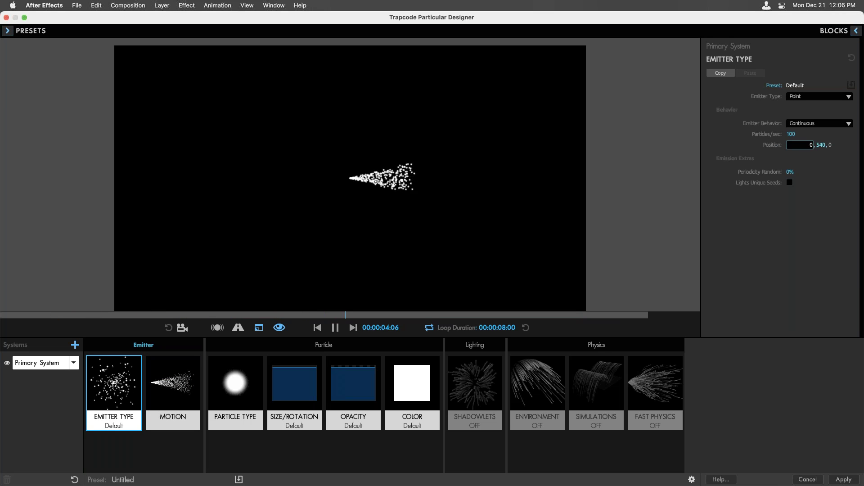
{"action": "key", "text": "Return"}
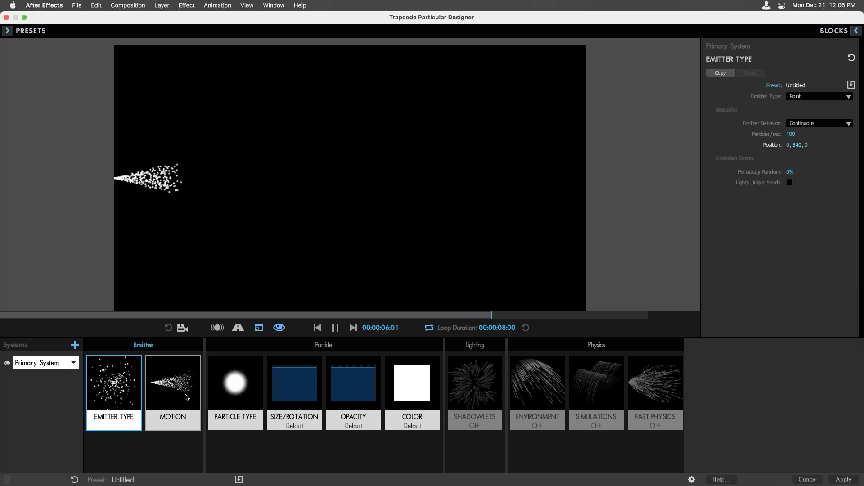
Set the emitter motion's Velocity to 300 and its Direction Spread to 10%
{"action": "left_click", "coordinate": [173, 387]}
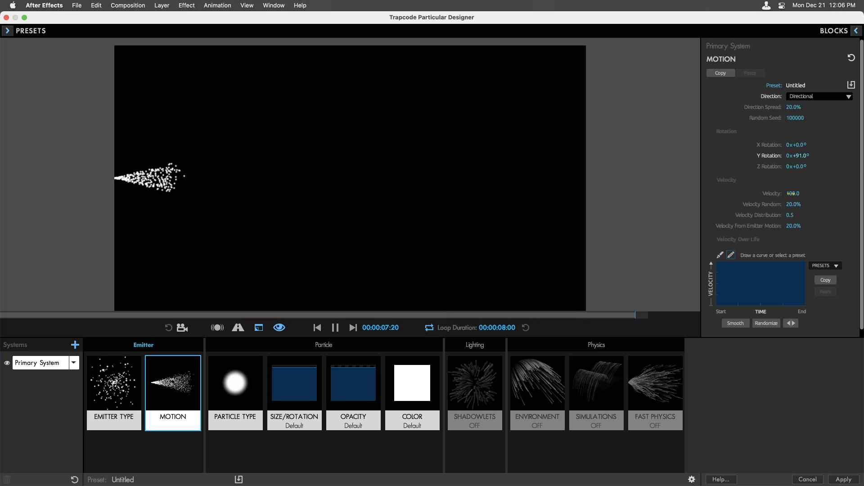
{"action": "left_click", "coordinate": [792, 193]}
{"action": "type", "text": "300"}
{"action": "key", "text": "Return"}
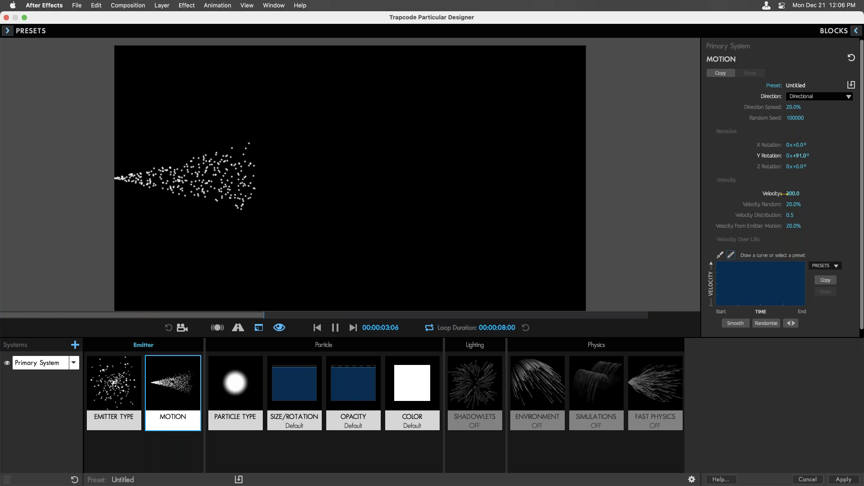
{"action": "left_click", "coordinate": [791, 107]}
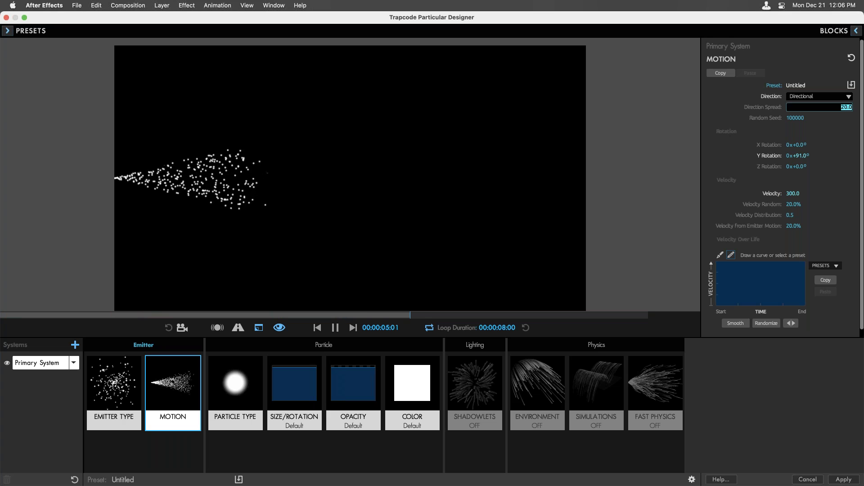
{"action": "type", "text": "10"}
{"action": "key", "text": "Return"}
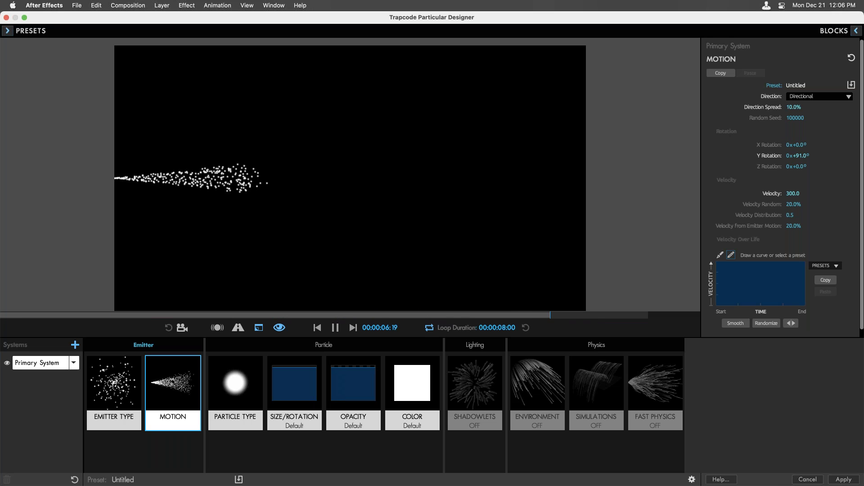
{"action": "key", "text": "super+Tab"}
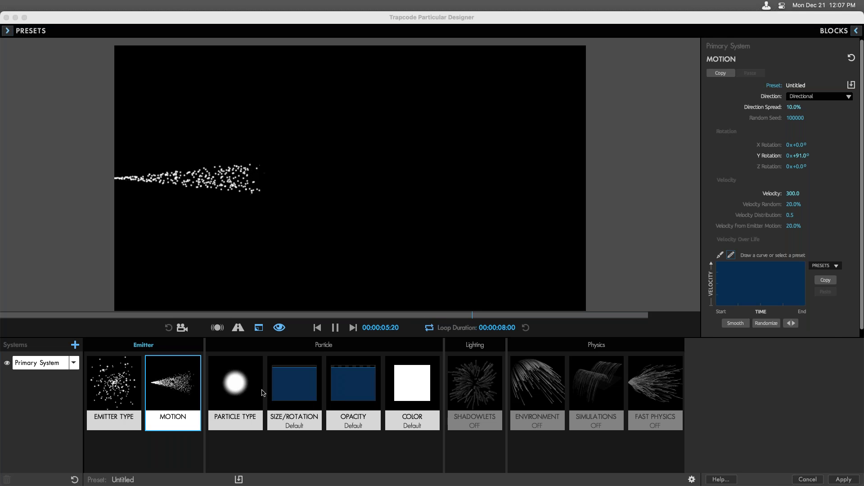
Set the particle life to 10 seconds for the Primary System
{"action": "left_click", "coordinate": [239, 392]}
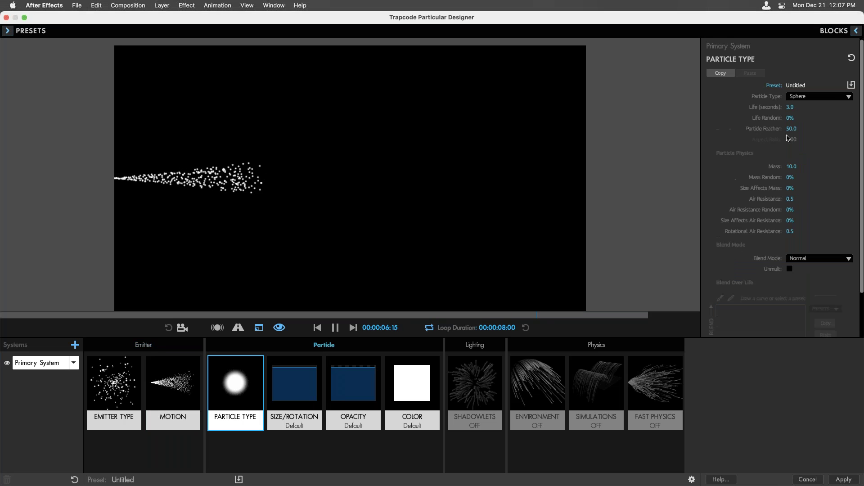
{"action": "left_click", "coordinate": [789, 107]}
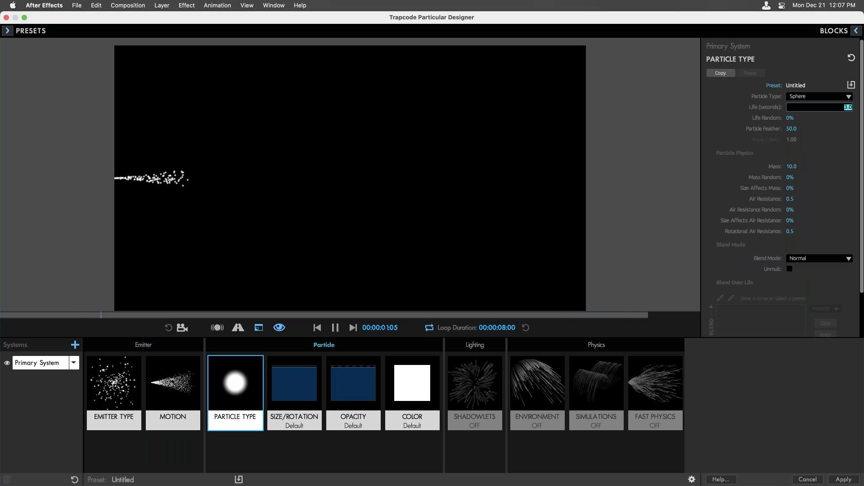
{"action": "type", "text": "10"}
{"action": "key", "text": "Return"}
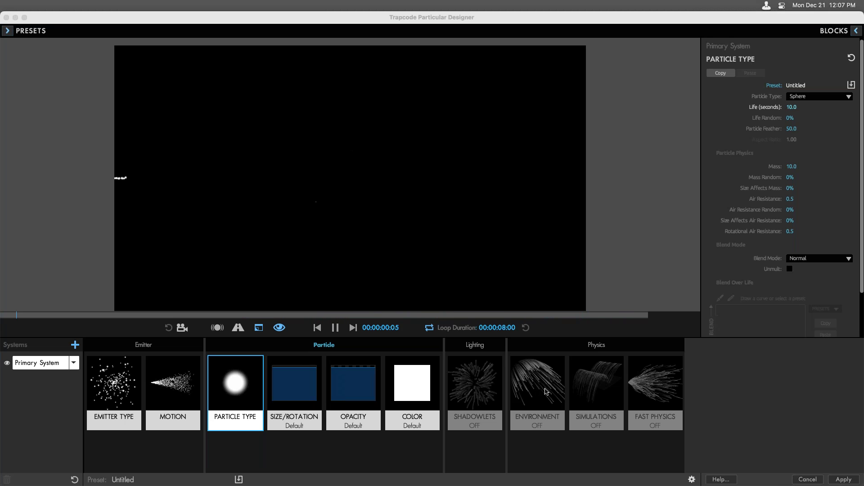
Enable Flocking in the Primary System's simulations and set its Separate and Align values to 0
{"action": "left_click", "coordinate": [602, 398]}
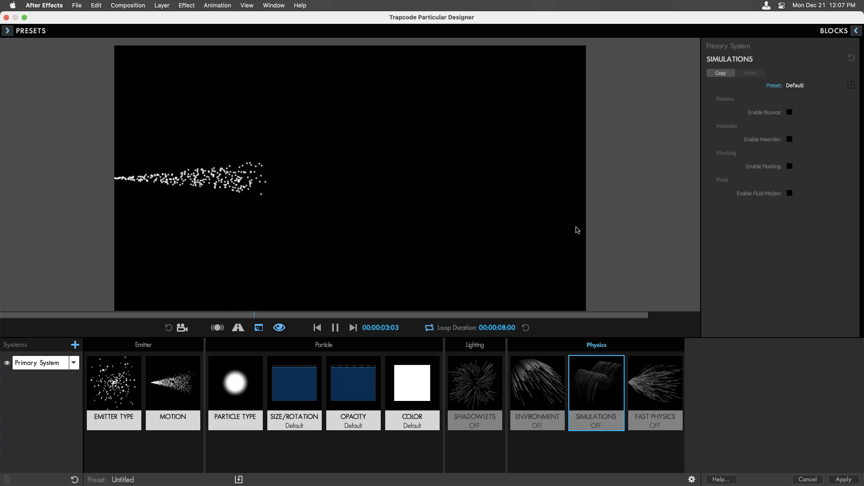
{"action": "left_click", "coordinate": [790, 166]}
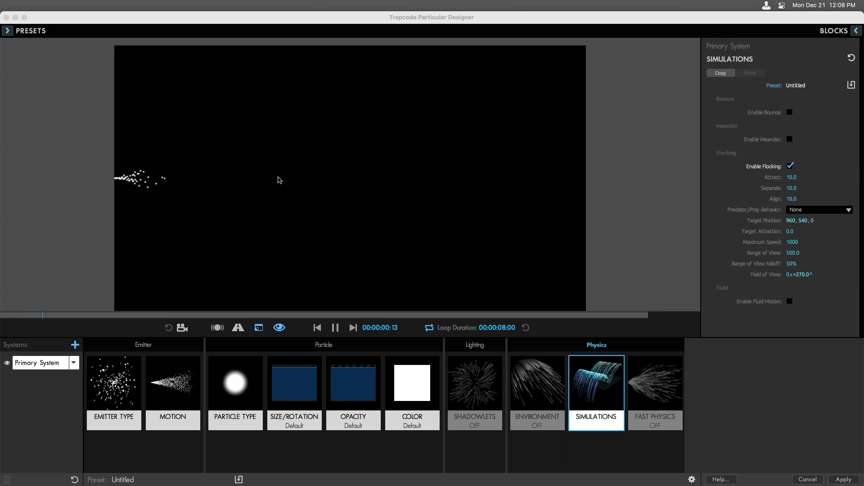
{"action": "left_click", "coordinate": [793, 189]}
{"action": "left_click", "coordinate": [792, 189]}
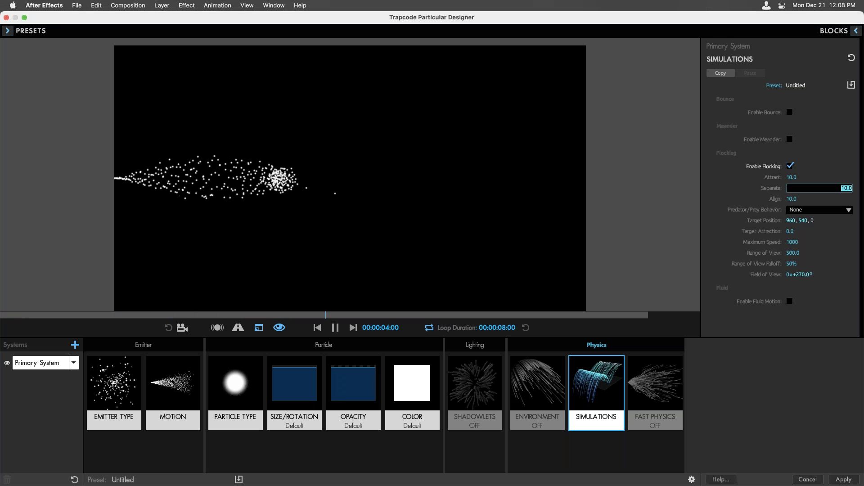
{"action": "type", "text": "0"}
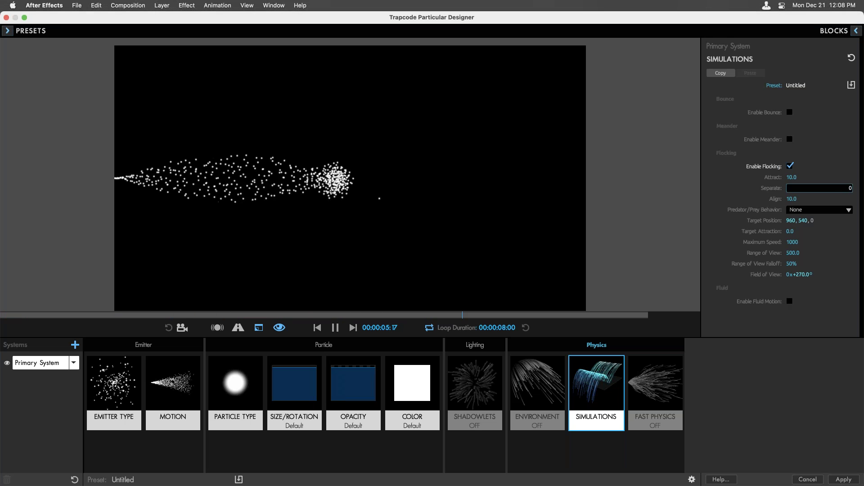
{"action": "key", "text": "Tab"}
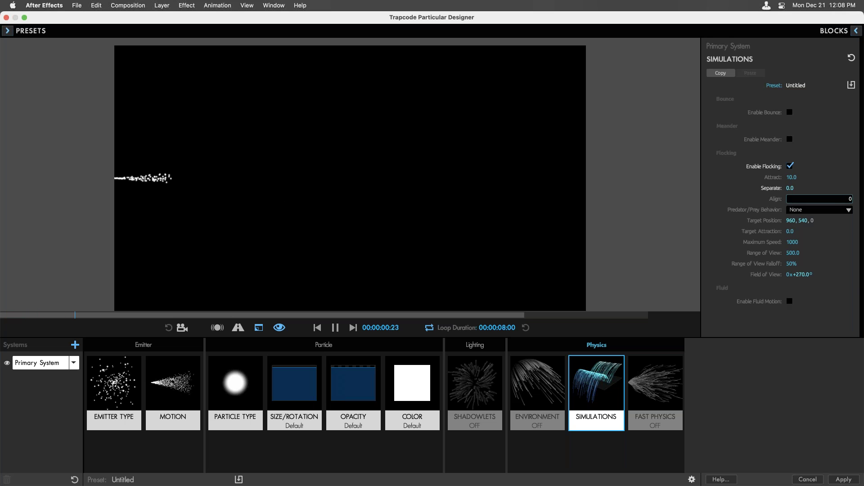
{"action": "type", "text": "0"}
{"action": "key", "text": "Return"}
{"action": "left_click", "coordinate": [25, 30]}
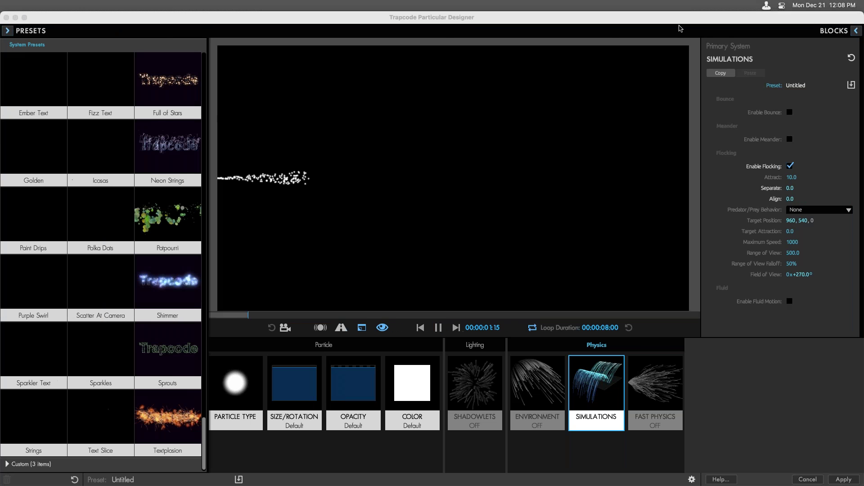
{"action": "left_click", "coordinate": [6, 31]}
{"action": "left_click", "coordinate": [6, 30]}
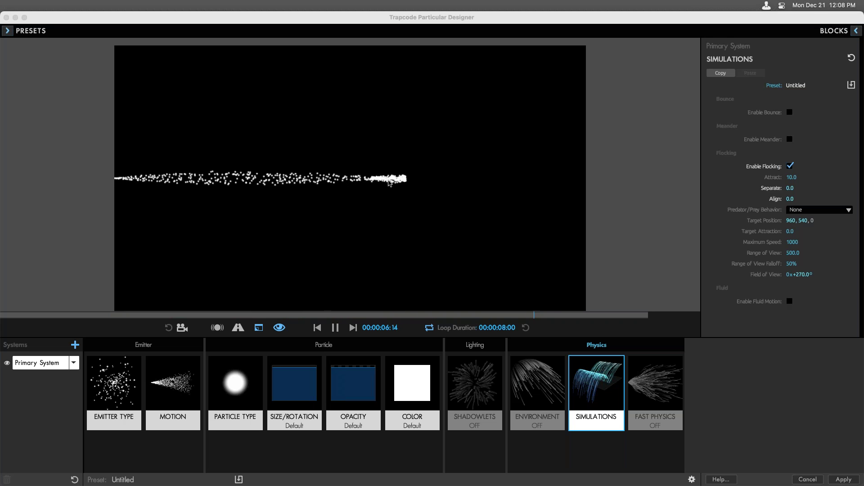
Set the Primary System's flocking Separate value to 10 and watch how the particle stream spreads
{"action": "left_click", "coordinate": [790, 188]}
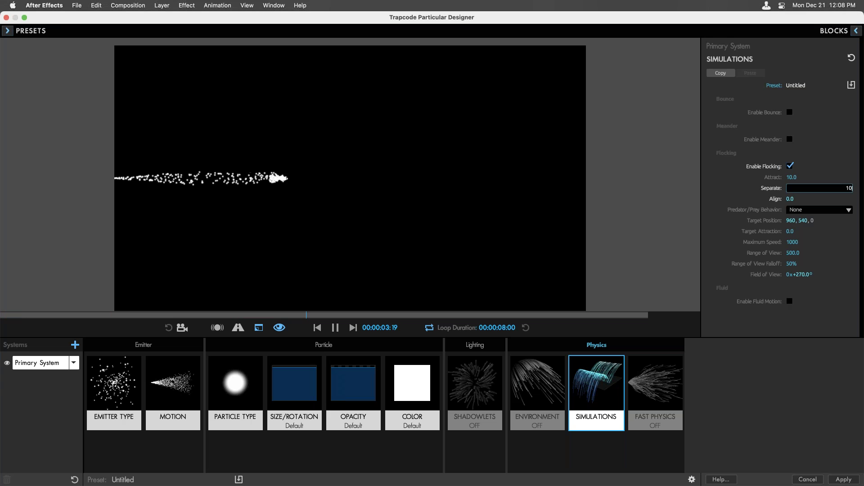
{"action": "key", "text": "Return"}
{"action": "left_click", "coordinate": [92, 30]}
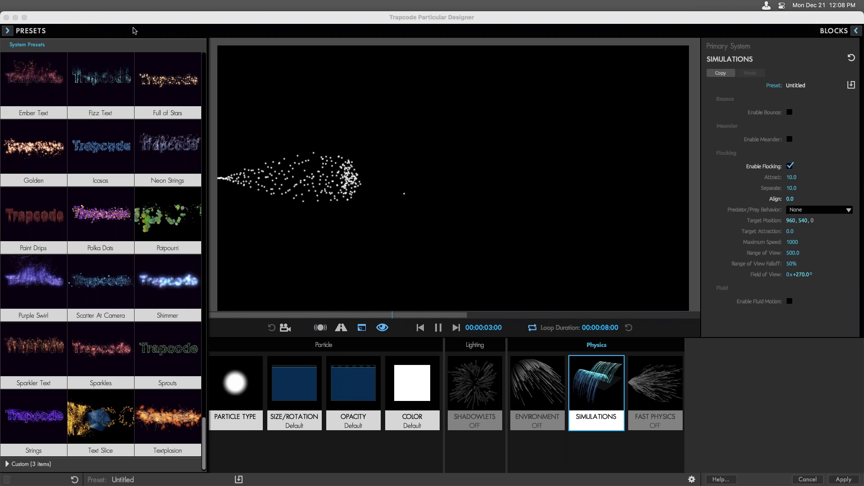
{"action": "left_click", "coordinate": [7, 31]}
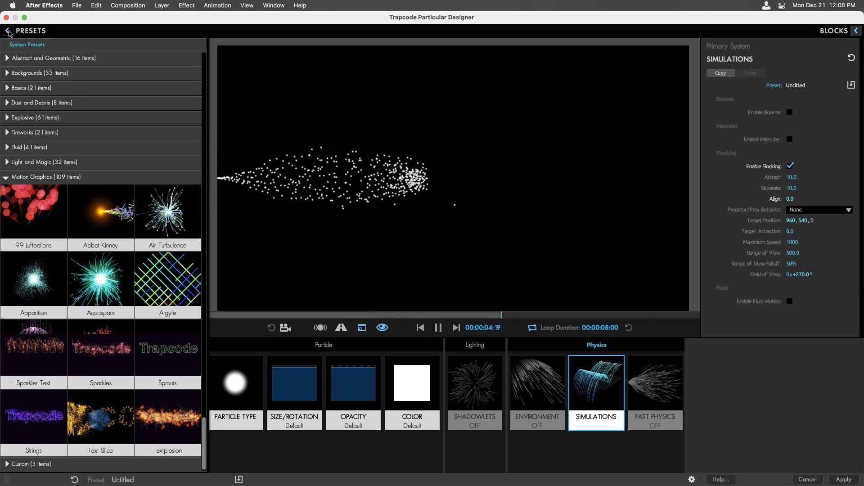
{"action": "left_click", "coordinate": [8, 31]}
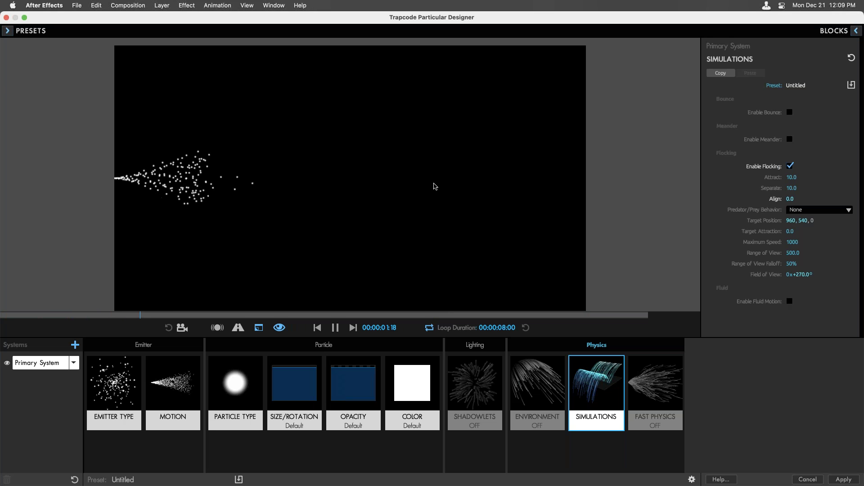
Set the flocking Attract value to 0 and raise Separate to 52 for the Primary System
{"action": "left_click", "coordinate": [791, 177]}
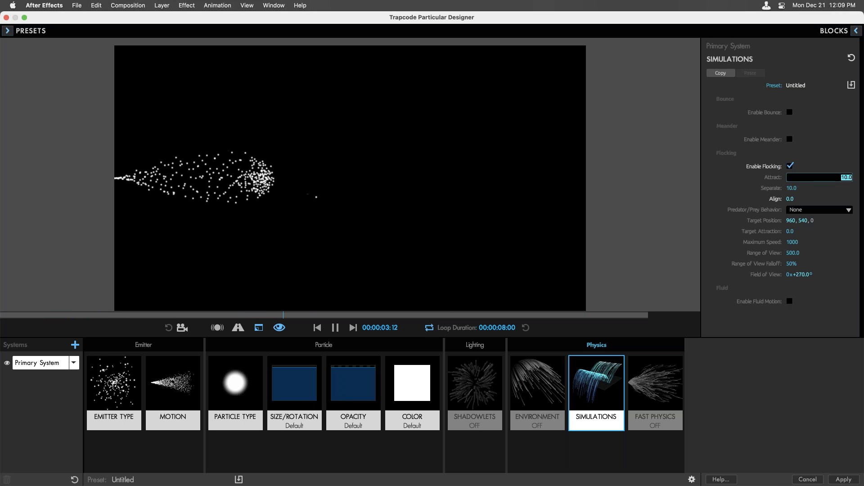
{"action": "type", "text": "0"}
{"action": "key", "text": "Return"}
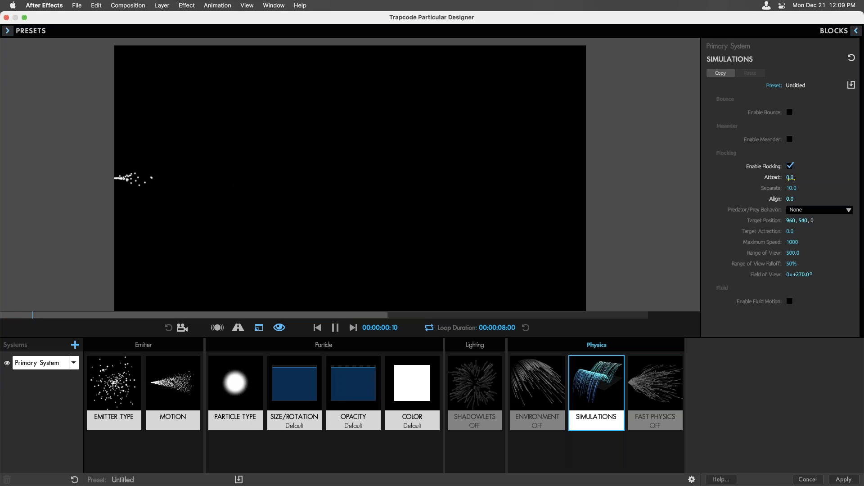
{"action": "left_click_drag", "start_coordinate": [791, 188], "coordinate": [793, 187]}
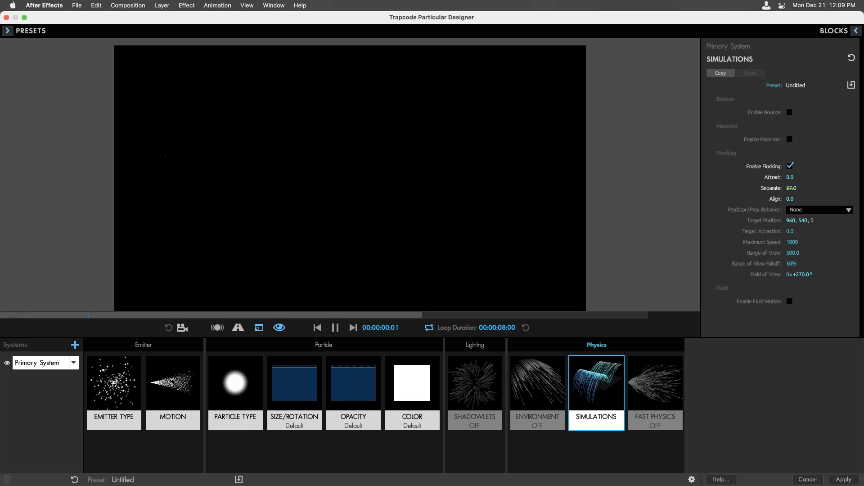
{"action": "left_click", "coordinate": [103, 26]}
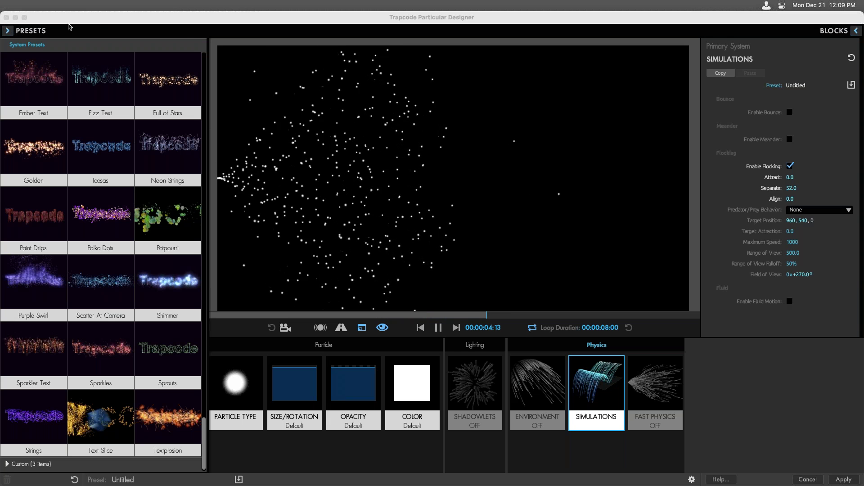
{"action": "left_click", "coordinate": [7, 31]}
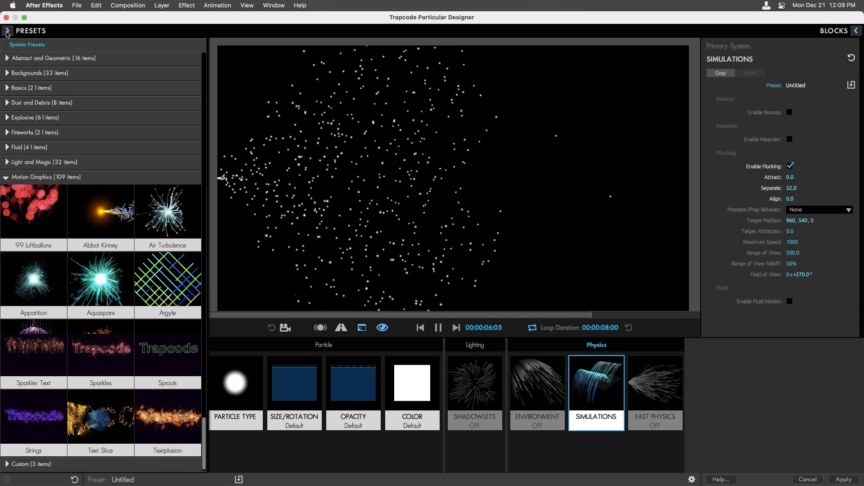
{"action": "left_click", "coordinate": [7, 31]}
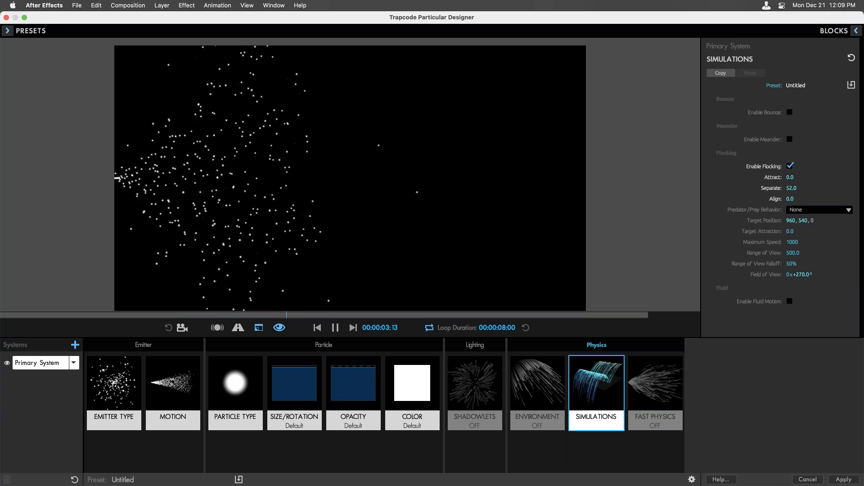
Set both the flocking Attract and Separate values to 20 to balance the two forces
{"action": "left_click", "coordinate": [819, 177]}
{"action": "type", "text": "20"}
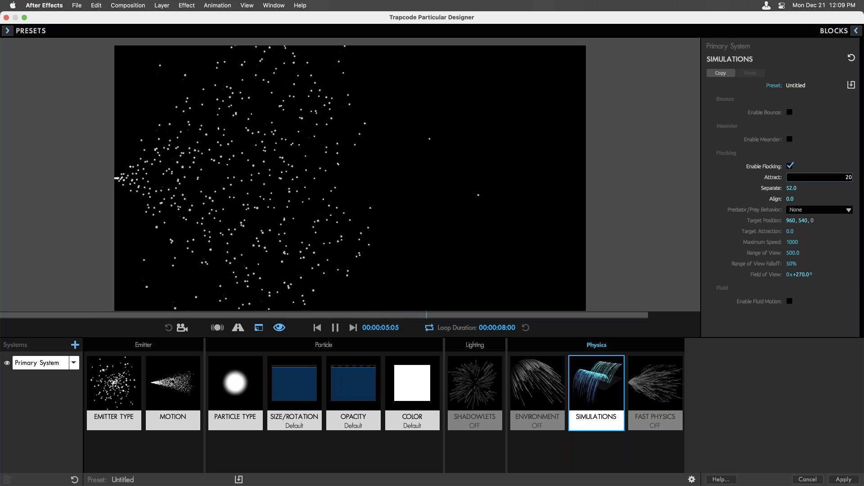
{"action": "key", "text": "Tab"}
{"action": "type", "text": "20"}
{"action": "key", "text": "Return"}
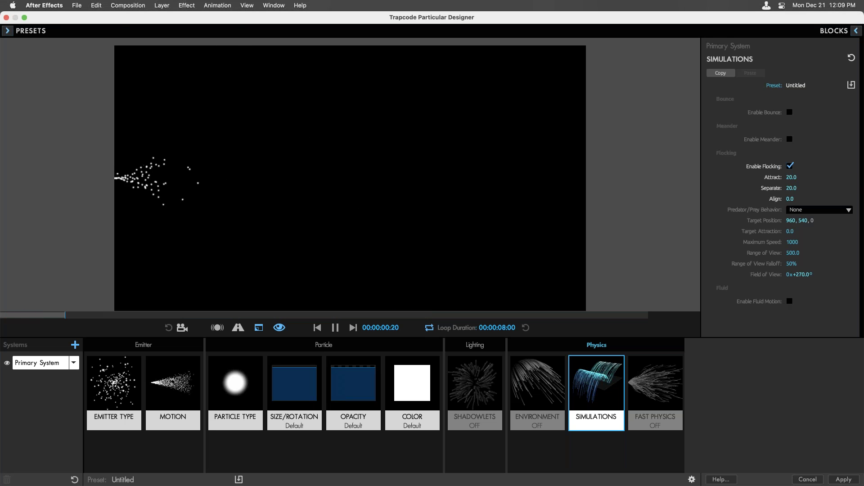
{"action": "left_click", "coordinate": [115, 28]}
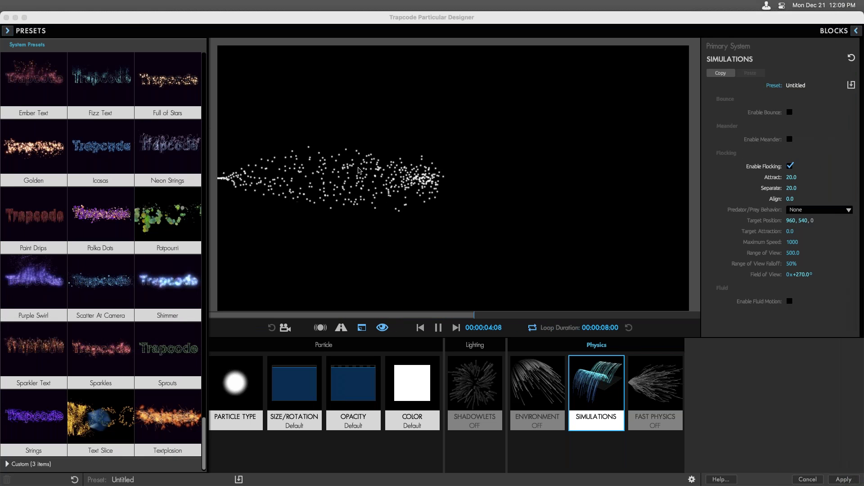
{"action": "left_click", "coordinate": [7, 30]}
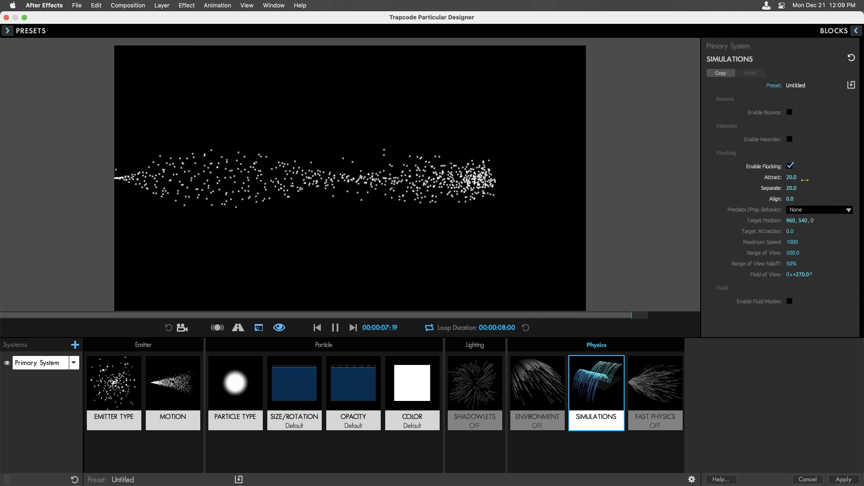
Set the flocking Attract and Separate values to 0 and Align to 33
{"action": "left_click", "coordinate": [791, 177]}
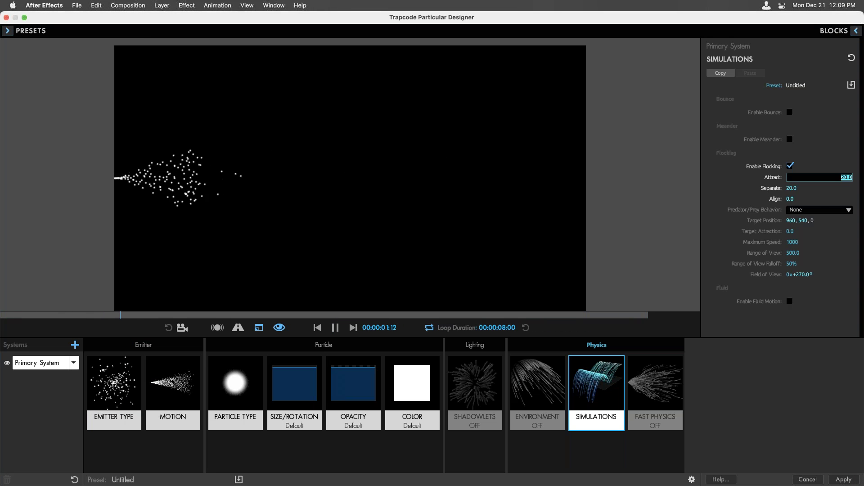
{"action": "key", "text": "Tab"}
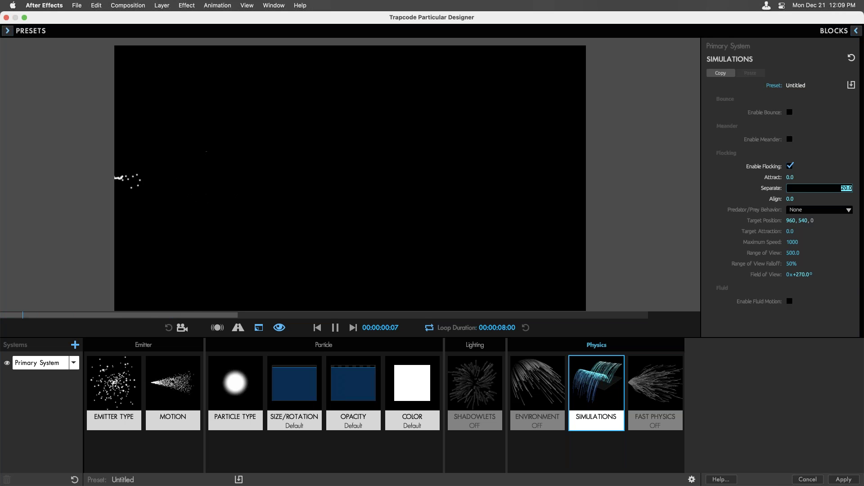
{"action": "key", "text": "Return"}
{"action": "type", "text": "33"}
{"action": "key", "text": "Return"}
{"action": "left_click", "coordinate": [452, 32]}
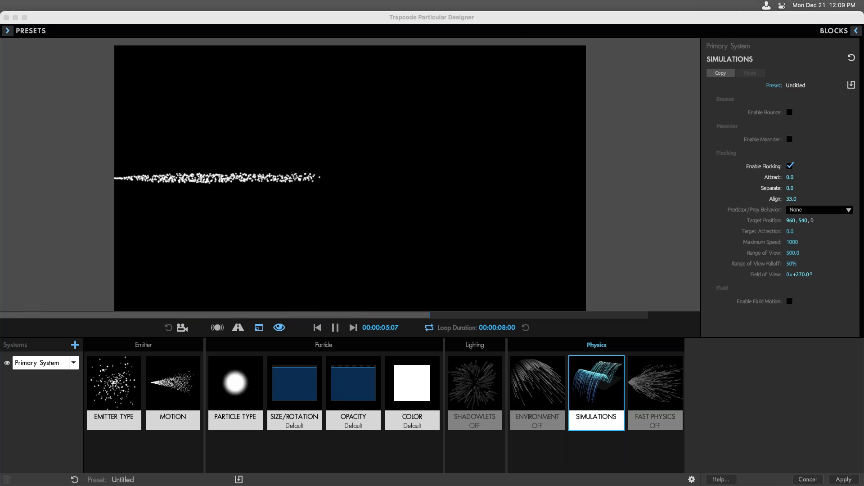
Try a Direction Spread of 0% in the emitter's motion settings, and raise it to 25%
{"action": "left_click", "coordinate": [182, 389]}
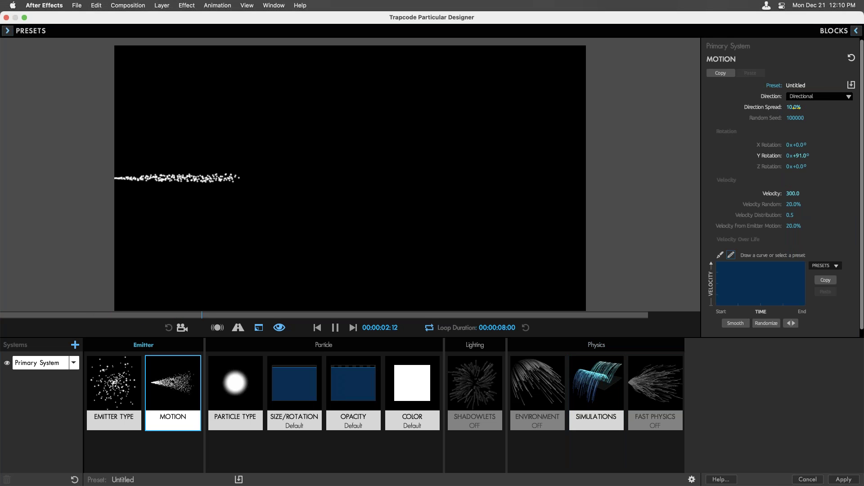
{"action": "left_click", "coordinate": [793, 106]}
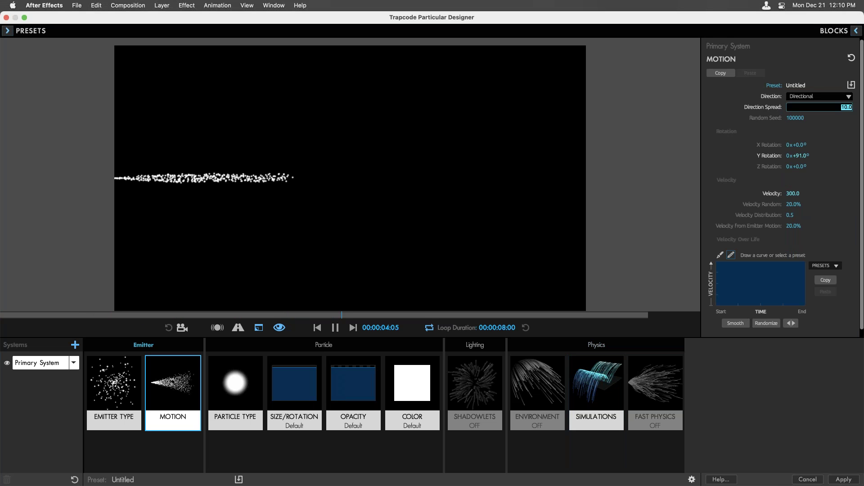
{"action": "type", "text": "38"}
{"action": "key", "text": "Return"}
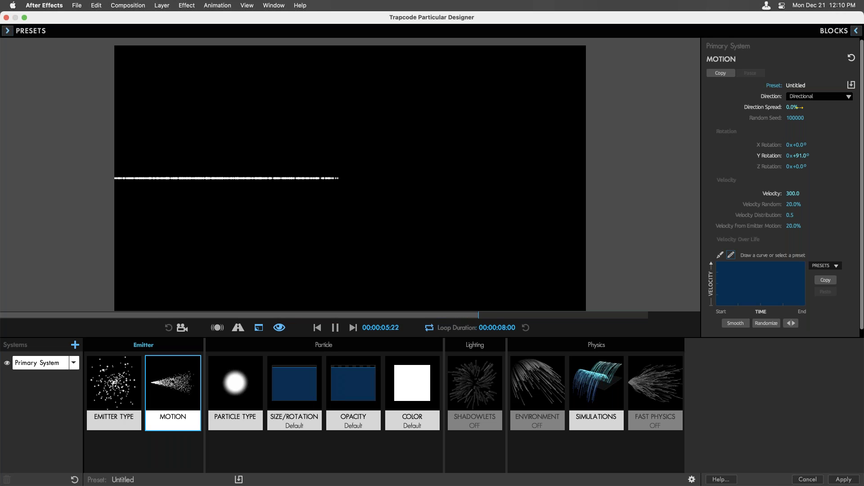
{"action": "left_click_drag", "start_coordinate": [798, 107], "coordinate": [268, 191]}
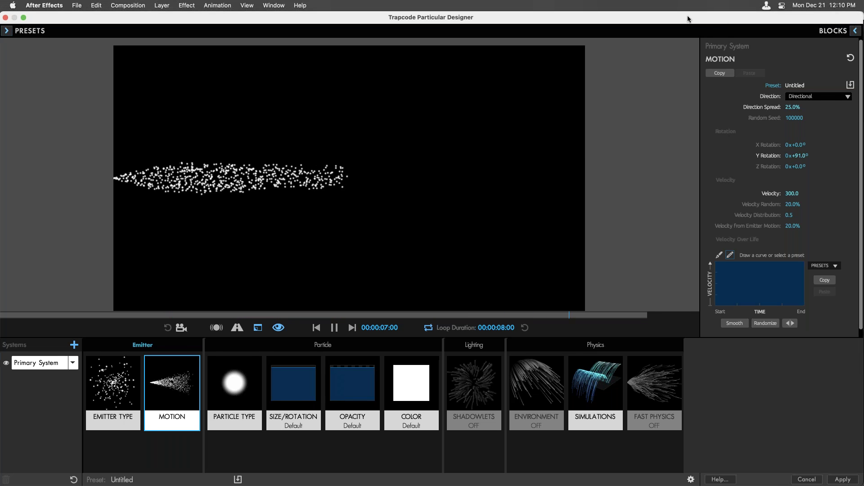
Set the Primary System's flocking Attract and Separate values to 10 in the simulations settings
{"action": "left_click_drag", "start_coordinate": [720, 19], "coordinate": [688, 20]}
{"action": "left_click", "coordinate": [564, 392]}
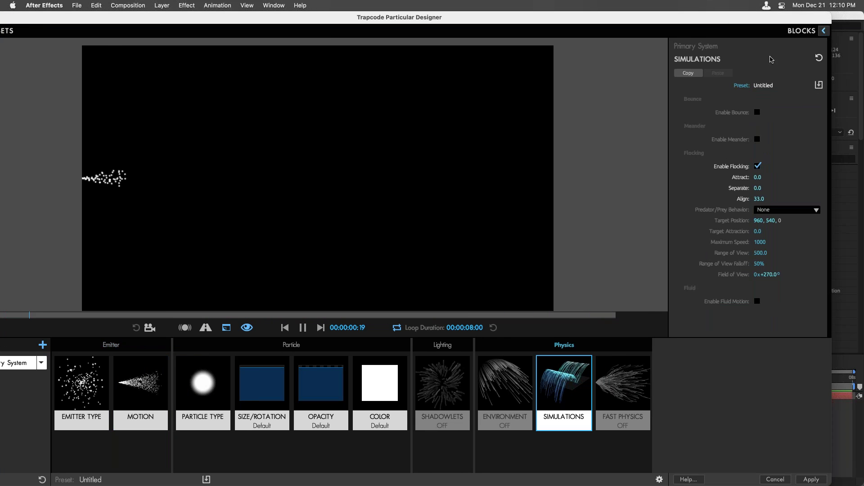
{"action": "left_click", "coordinate": [757, 177]}
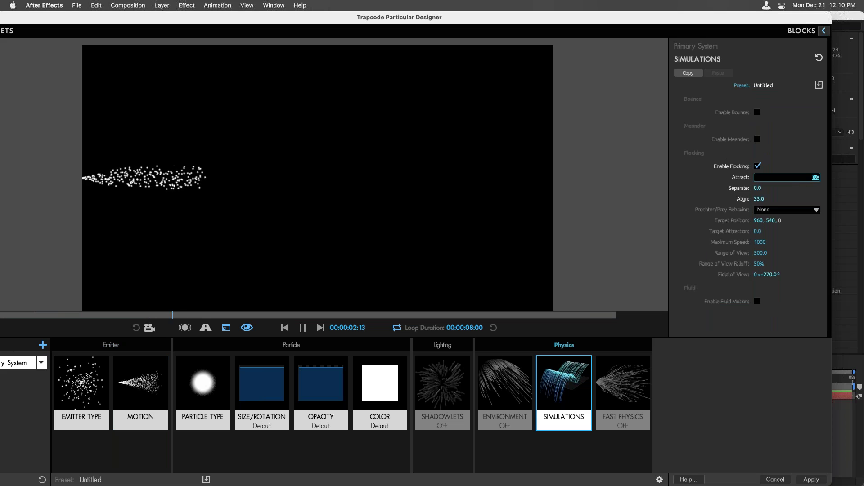
{"action": "key", "text": "Tab"}
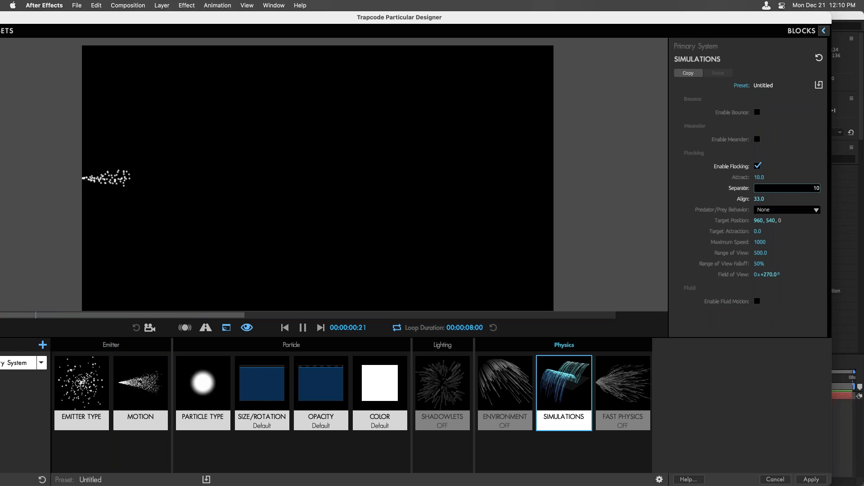
{"action": "type", "text": "10"}
{"action": "key", "text": "Tab"}
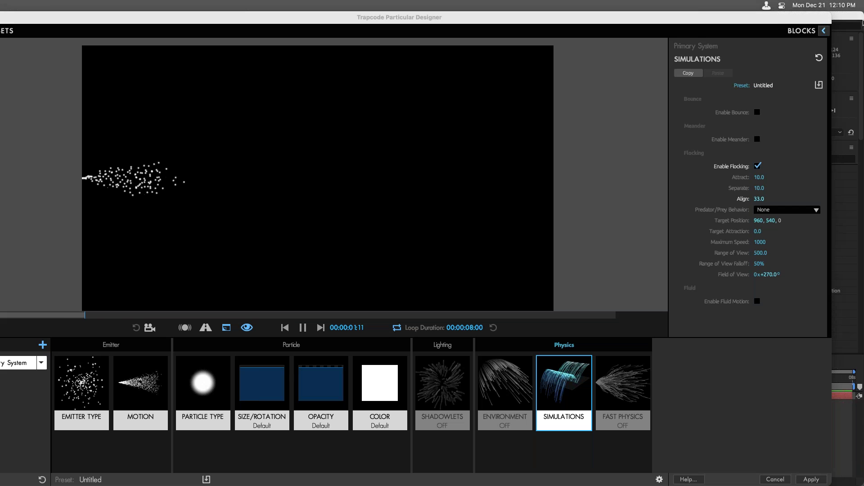
{"action": "mouse_move", "coordinate": [718, 21]}
{"action": "left_mouse_down"}
{"action": "mouse_move", "coordinate": [692, 22]}
{"action": "mouse_move", "coordinate": [705, 21]}
{"action": "left_mouse_up"}
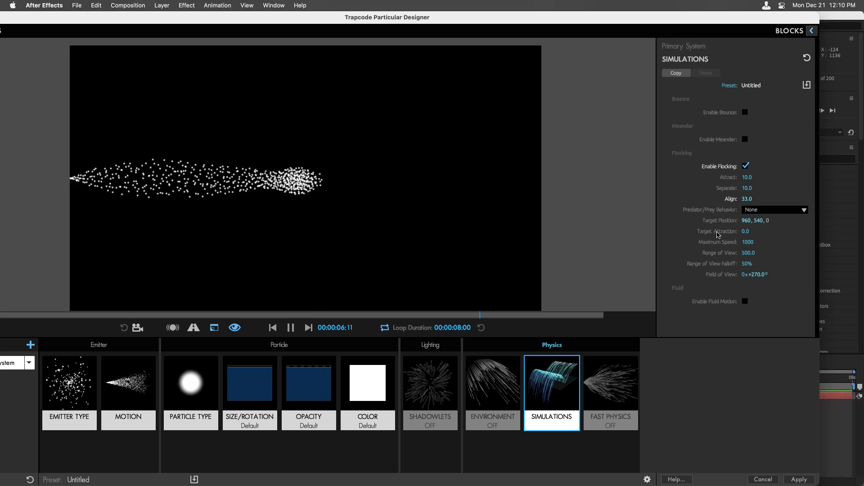
Set the flocking Target Attraction to 10 and the Range of View to 1000
{"action": "left_click", "coordinate": [745, 231]}
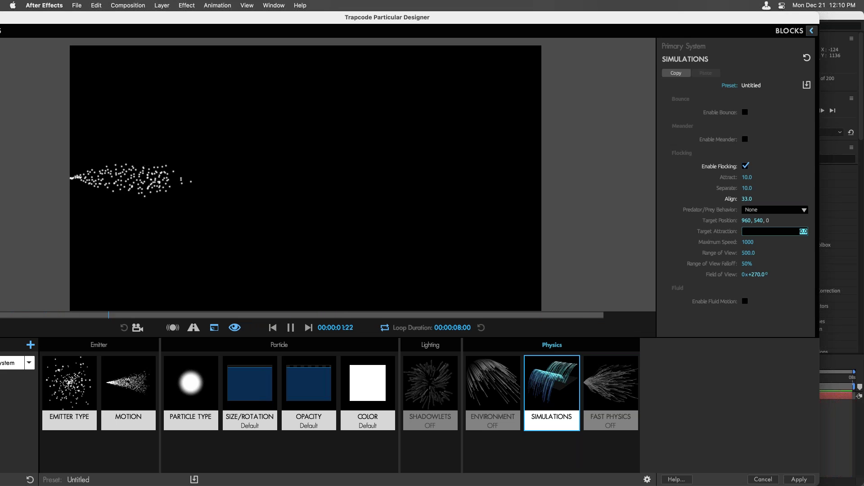
{"action": "key", "text": "Return"}
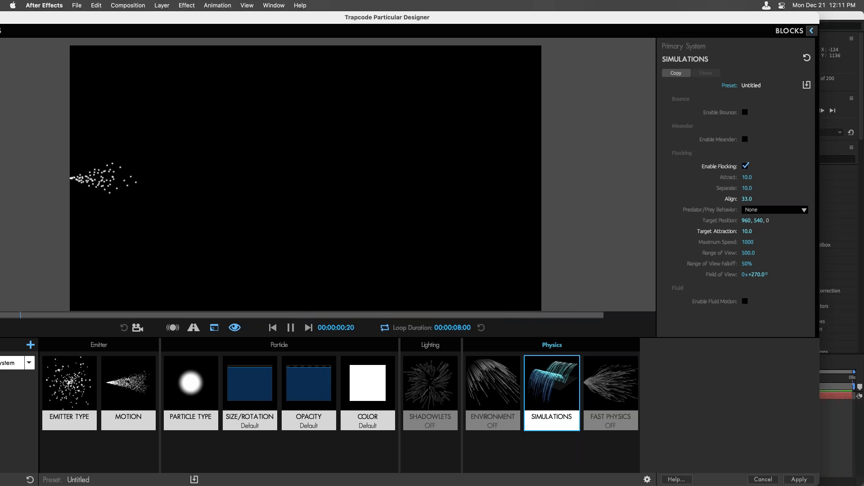
{"action": "left_click", "coordinate": [749, 253]}
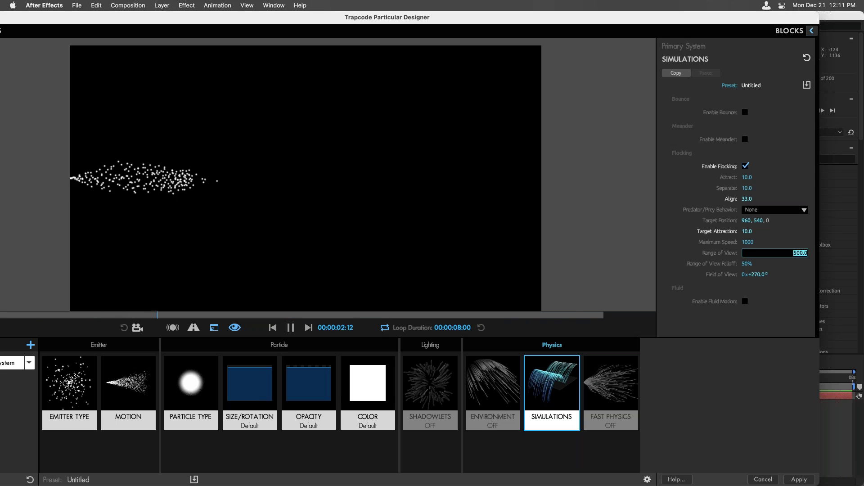
{"action": "type", "text": "1"}
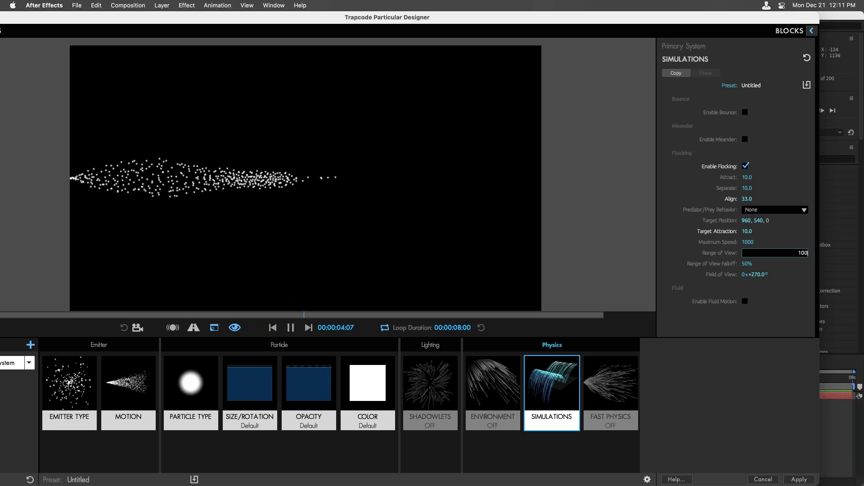
{"action": "key", "text": "Return"}
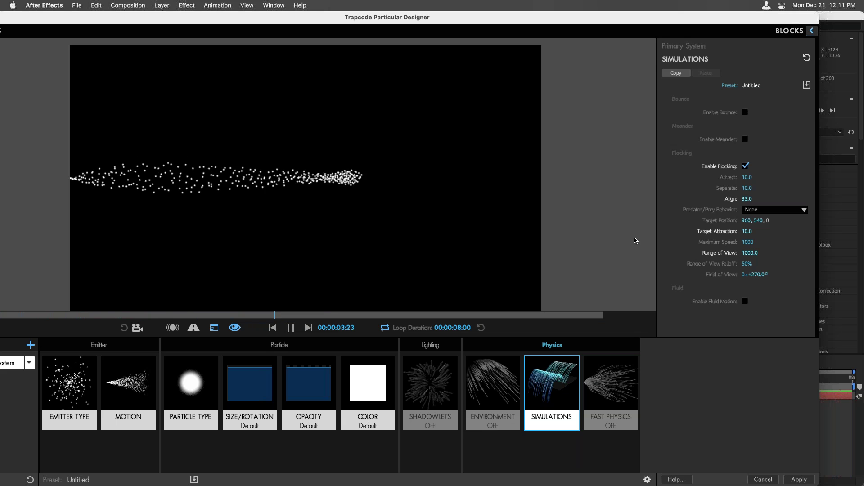
Set the X coordinate of the flocking Target Position to 1920
{"action": "left_click", "coordinate": [746, 220]}
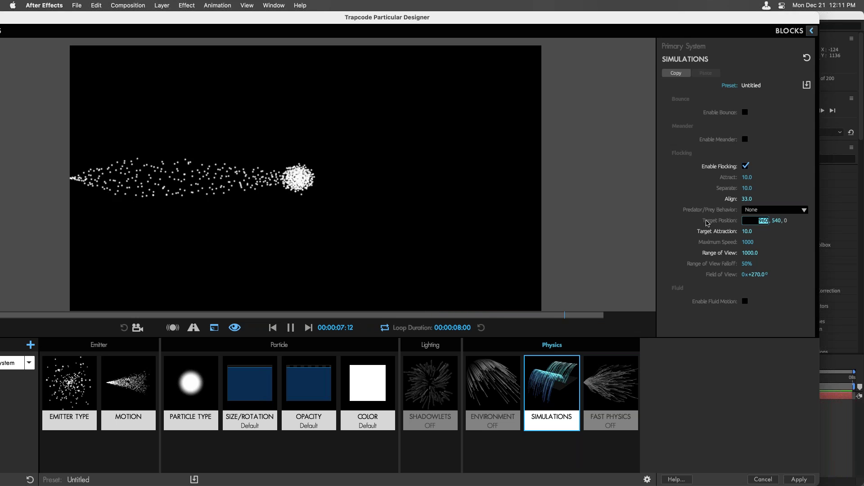
{"action": "type", "text": "1920"}
{"action": "key", "text": "Return"}
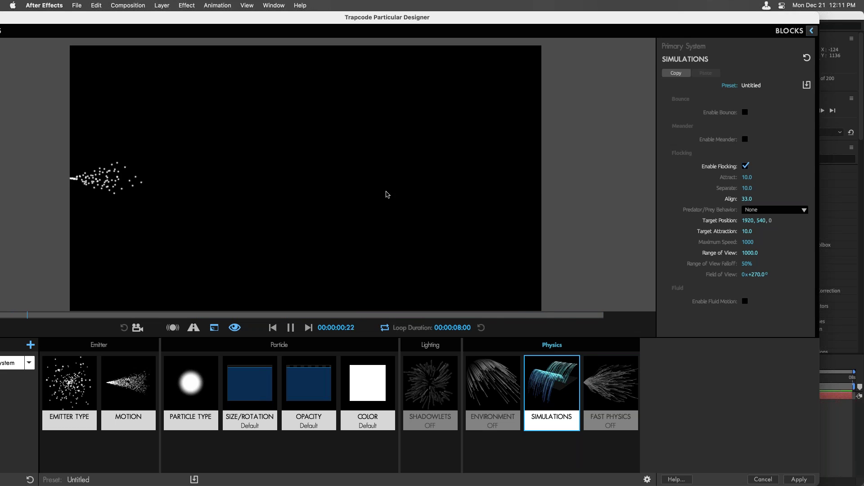
Set the flocking Range of View to 2000 in the Primary System's simulations settings
{"action": "left_click", "coordinate": [747, 252]}
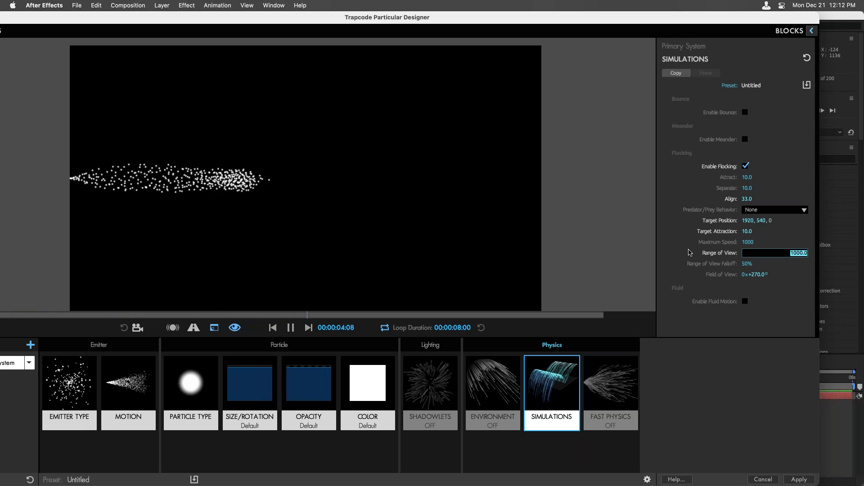
{"action": "type", "text": "2000"}
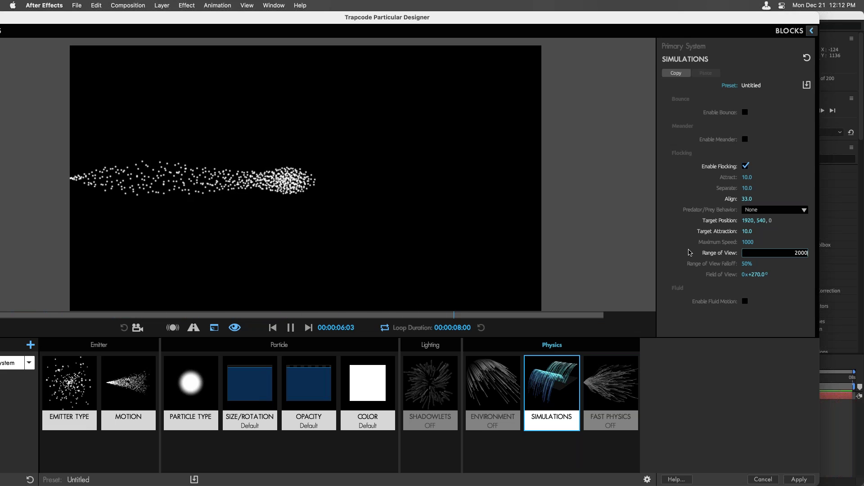
{"action": "key", "text": "Return"}
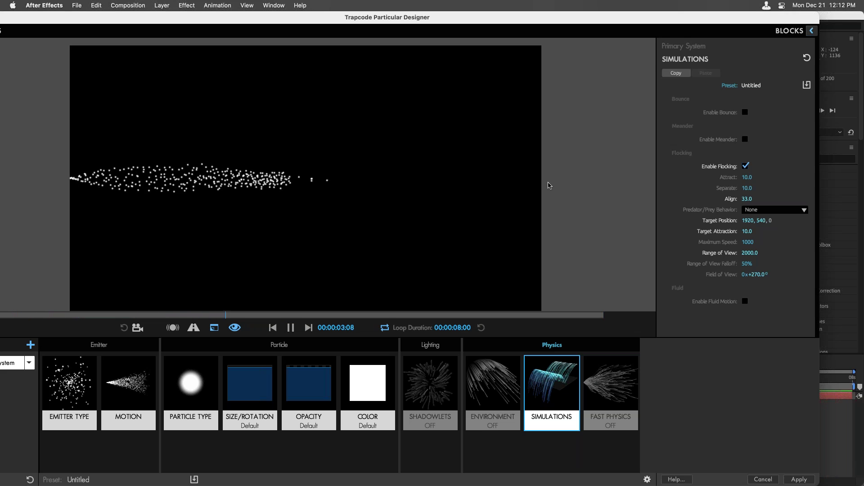
Set the particle Mass to 5 and the Mass Random to 65% in the particle type's physics settings
{"action": "left_click", "coordinate": [476, 371]}
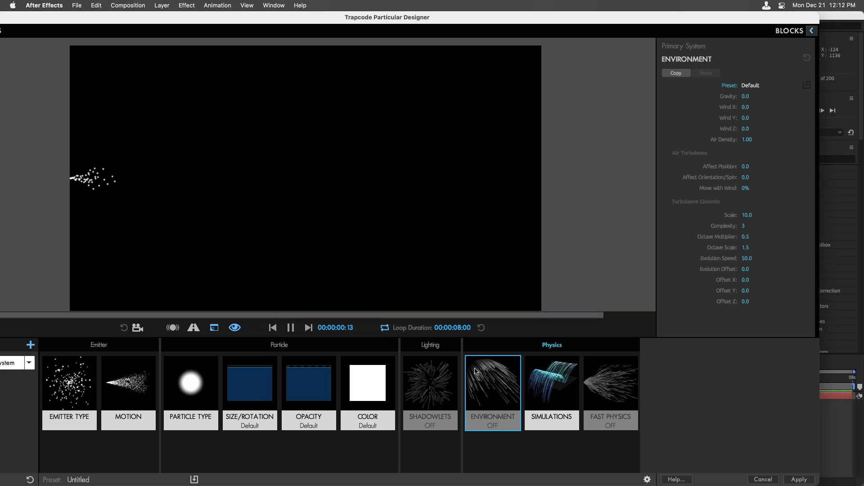
{"action": "left_click", "coordinate": [191, 382]}
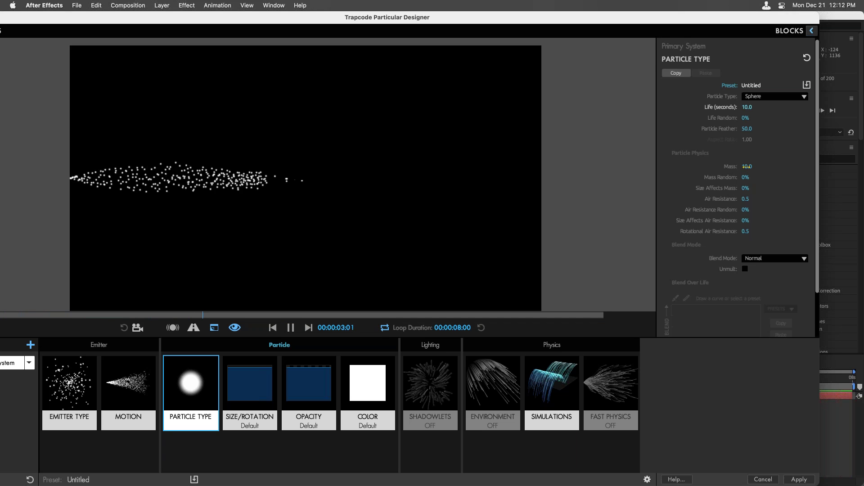
{"action": "left_click_drag", "start_coordinate": [747, 166], "coordinate": [700, 167]}
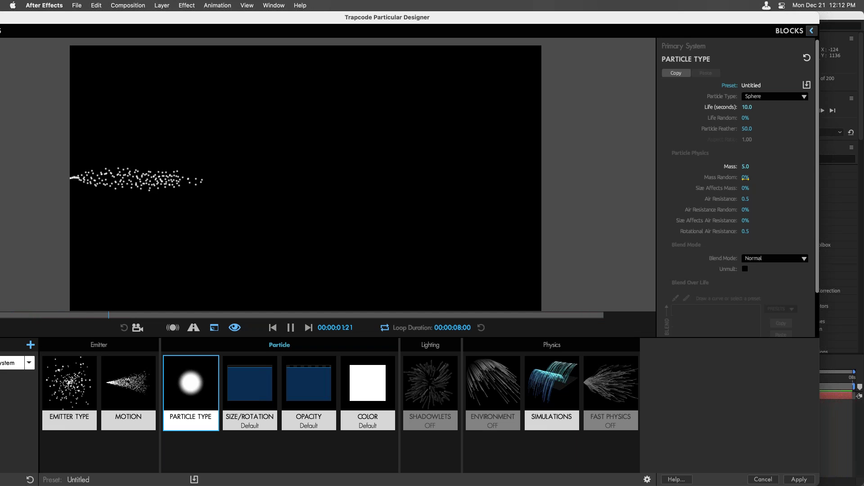
{"action": "left_click_drag", "start_coordinate": [746, 177], "coordinate": [751, 177]}
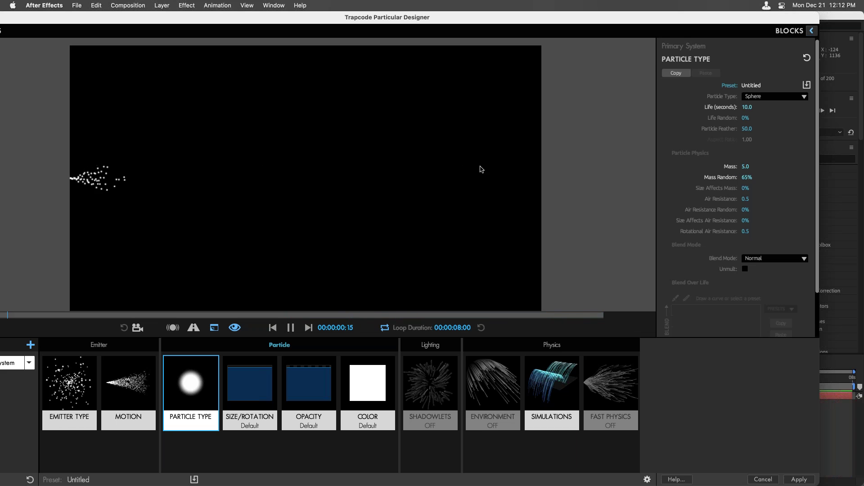
Try environment Wind Y values of -181 and -60, settle on -94, and apply the Designer settings to the effect
{"action": "left_click", "coordinate": [497, 386]}
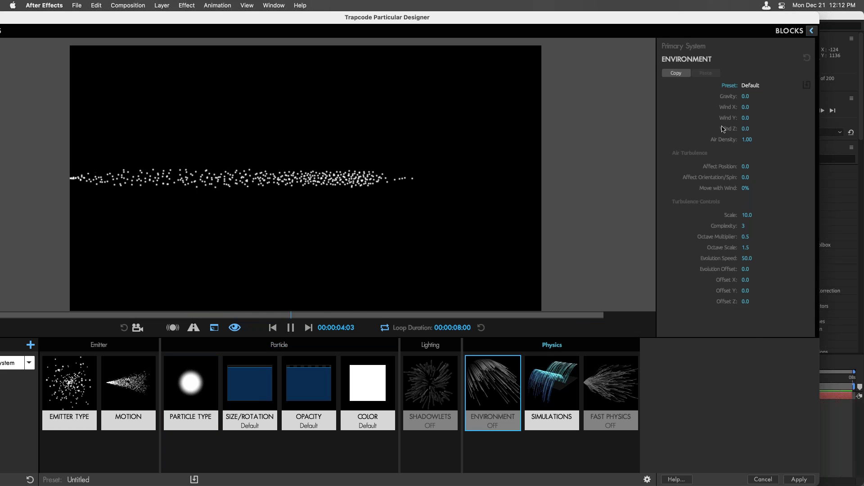
{"action": "left_click_drag", "start_coordinate": [743, 118], "coordinate": [678, 118]}
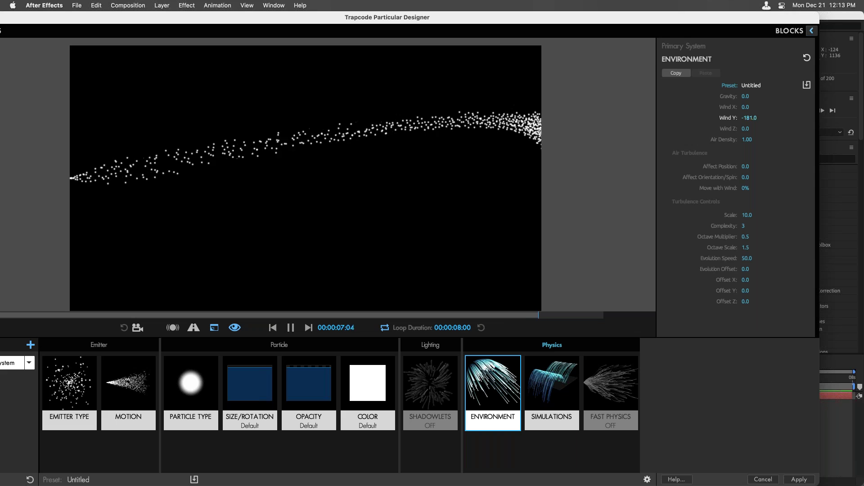
{"action": "left_click", "coordinate": [748, 118]}
{"action": "type", "text": "5"}
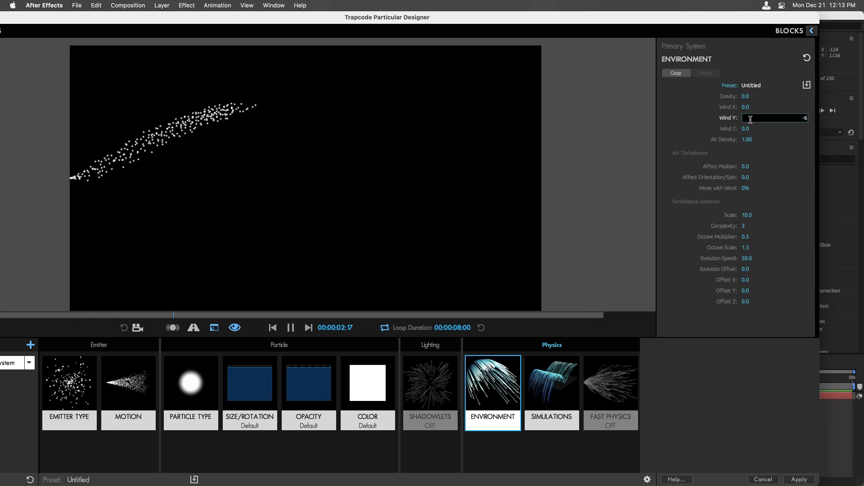
{"action": "key", "text": "BackSpace"}
{"action": "type", "text": "-60"}
{"action": "key", "text": "Return"}
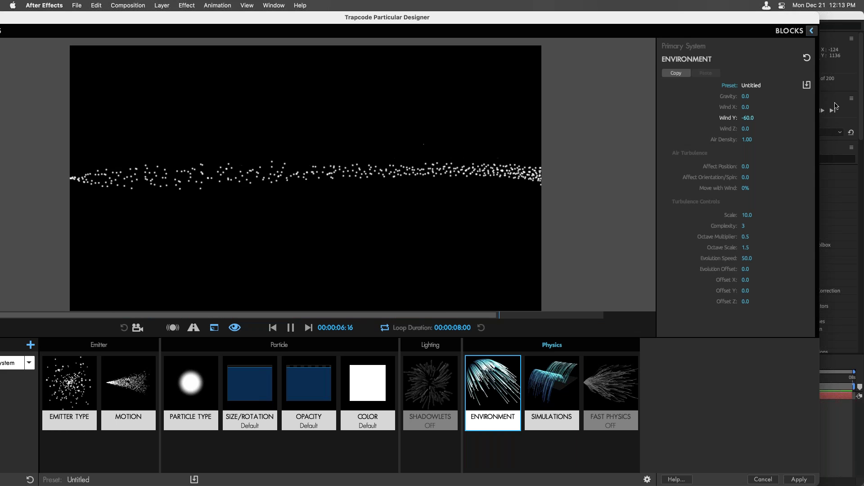
{"action": "left_click_drag", "start_coordinate": [750, 118], "coordinate": [748, 118]}
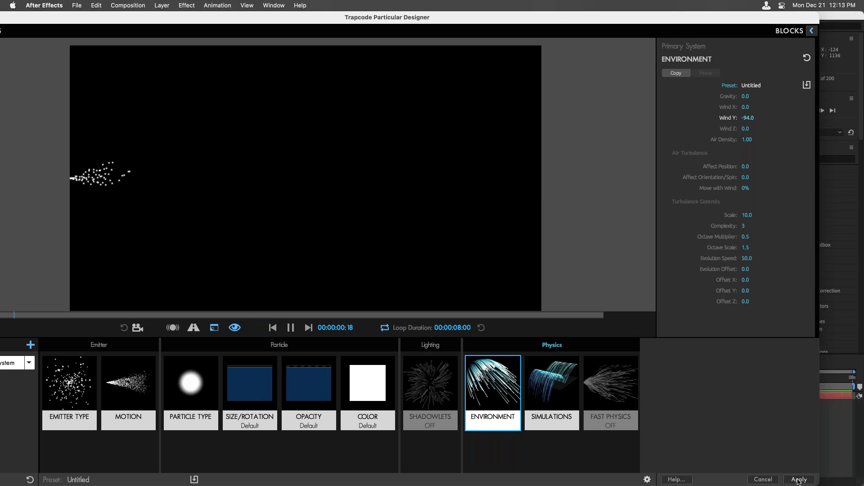
{"action": "left_click", "coordinate": [779, 477]}
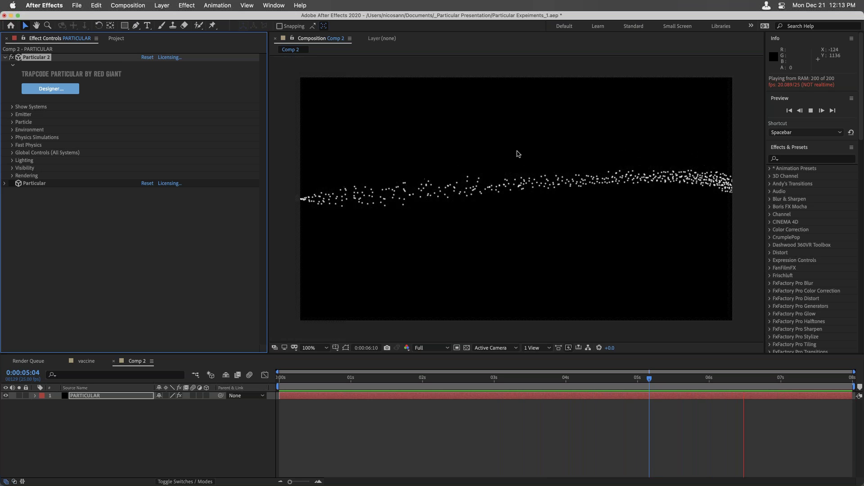
Keyframe the flocking Target Position from Y 540 at 0:00:05:02 to Y 1080 at 0:00:06:00 and play the composition preview
{"action": "left_click_drag", "start_coordinate": [495, 381], "coordinate": [643, 382]}
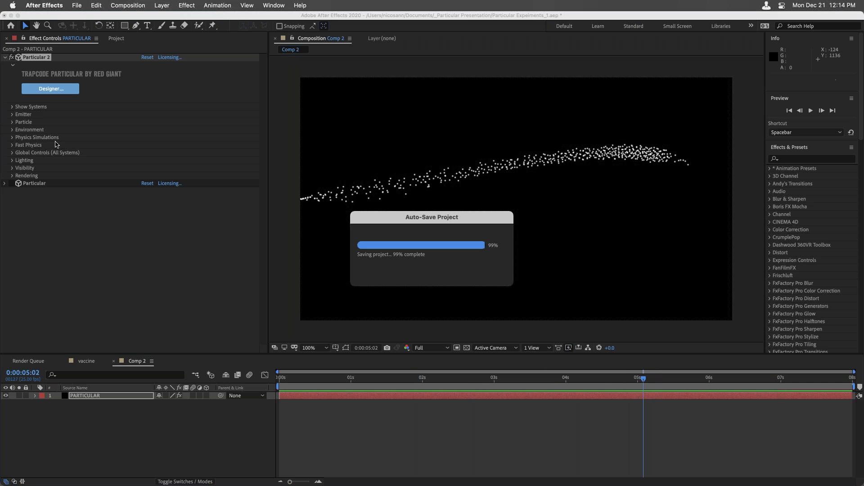
{"action": "left_click", "coordinate": [12, 137]}
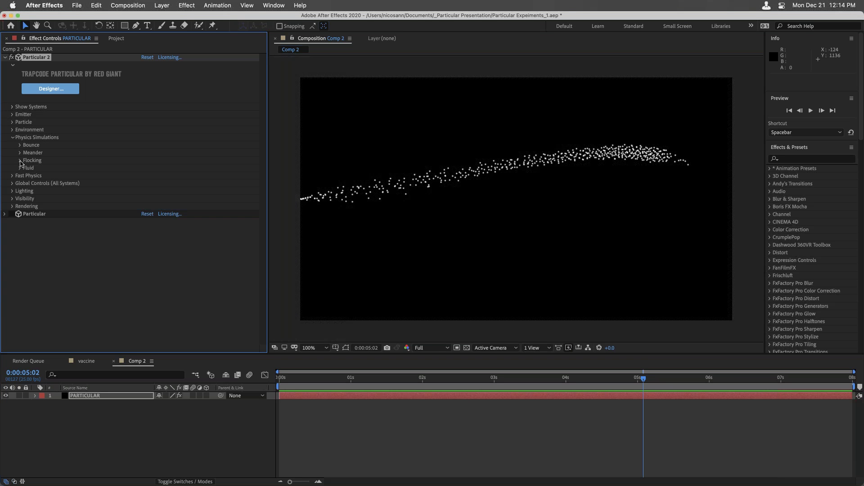
{"action": "left_click", "coordinate": [20, 161]}
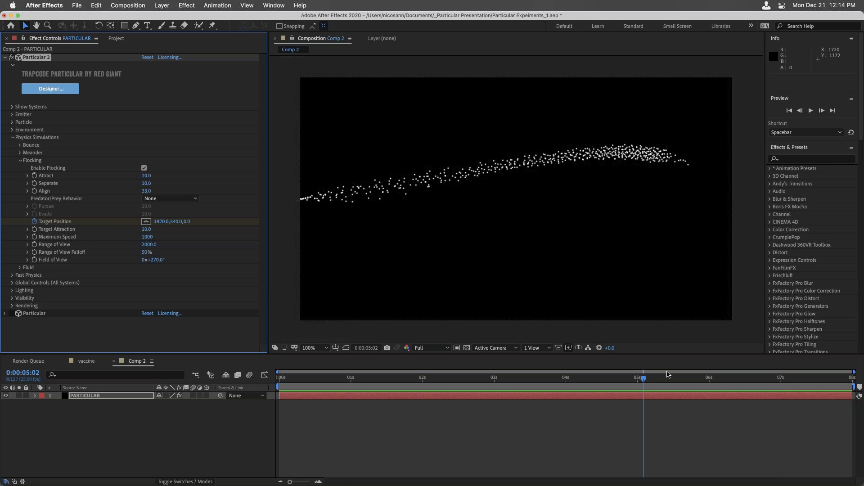
{"action": "left_click_drag", "start_coordinate": [654, 382], "coordinate": [709, 381]}
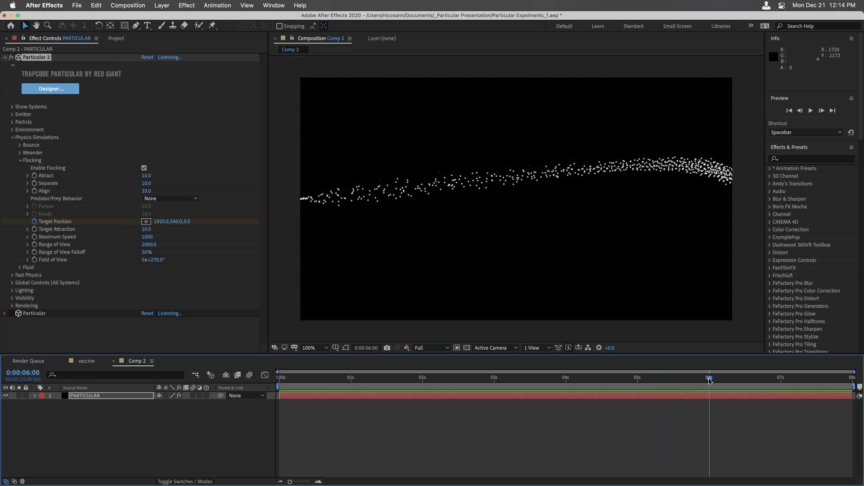
{"action": "left_click", "coordinate": [175, 222]}
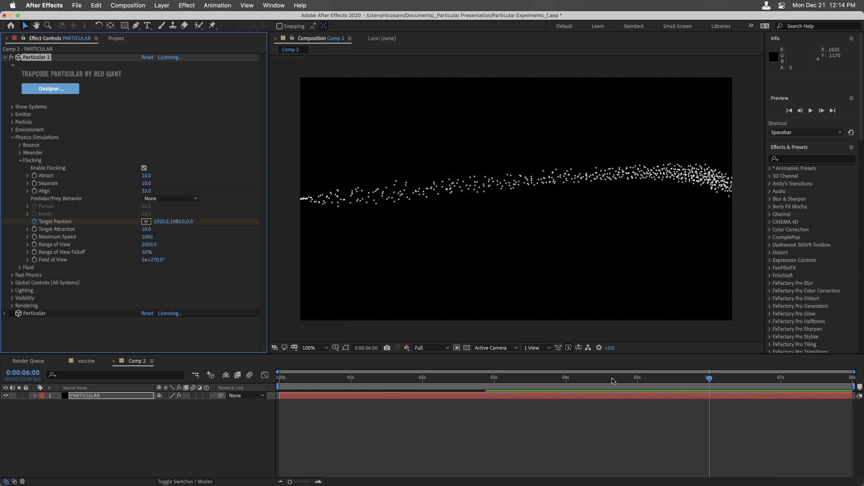
{"action": "left_click_drag", "start_coordinate": [611, 381], "coordinate": [445, 381]}
{"action": "key", "text": "space"}
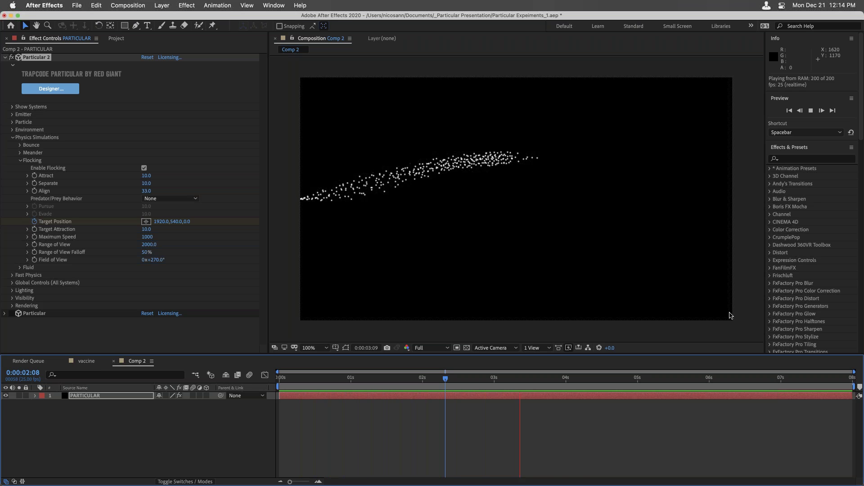
Try flocking Attract values of 18 and 98, and set Attract to 20 and Separate to 54
{"action": "mouse_move", "coordinate": [146, 179]}
{"action": "left_mouse_down"}
{"action": "mouse_move", "coordinate": [158, 179]}
{"action": "mouse_move", "coordinate": [151, 188]}
{"action": "left_mouse_up"}
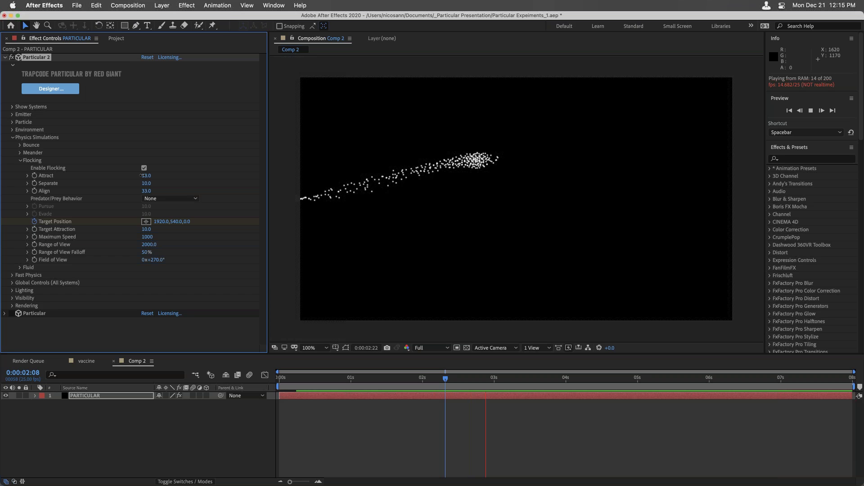
{"action": "left_click", "coordinate": [746, 9]}
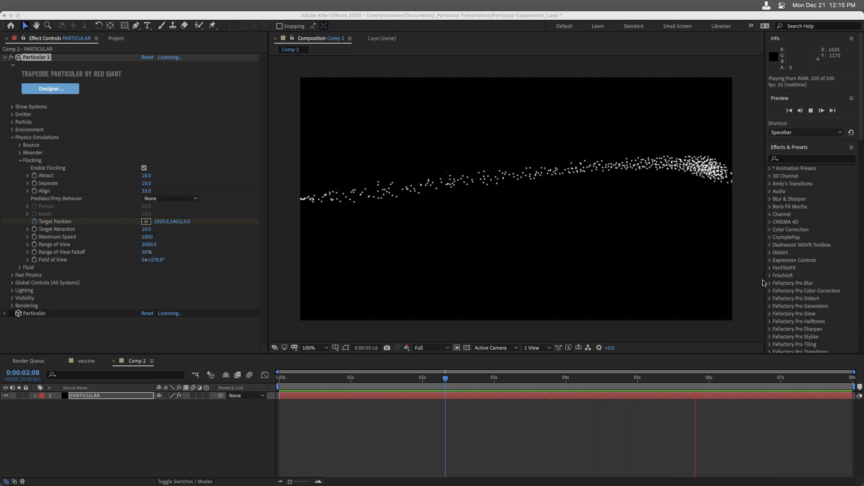
{"action": "left_click", "coordinate": [144, 186]}
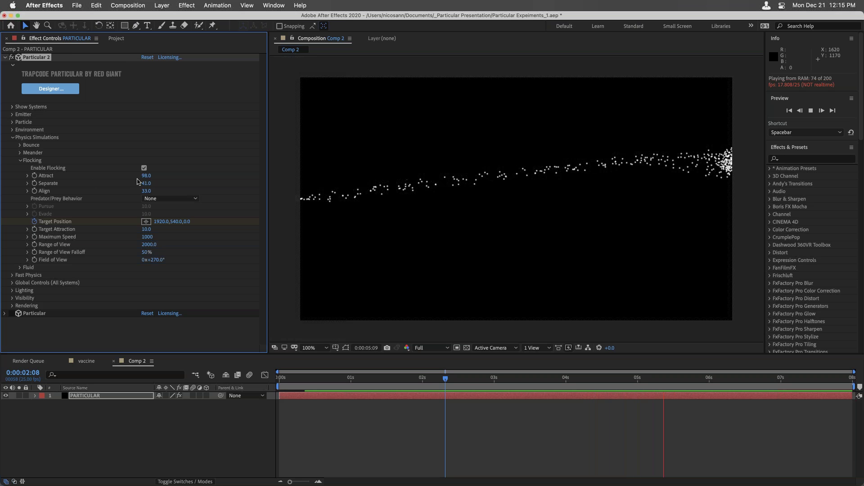
{"action": "left_click", "coordinate": [148, 176]}
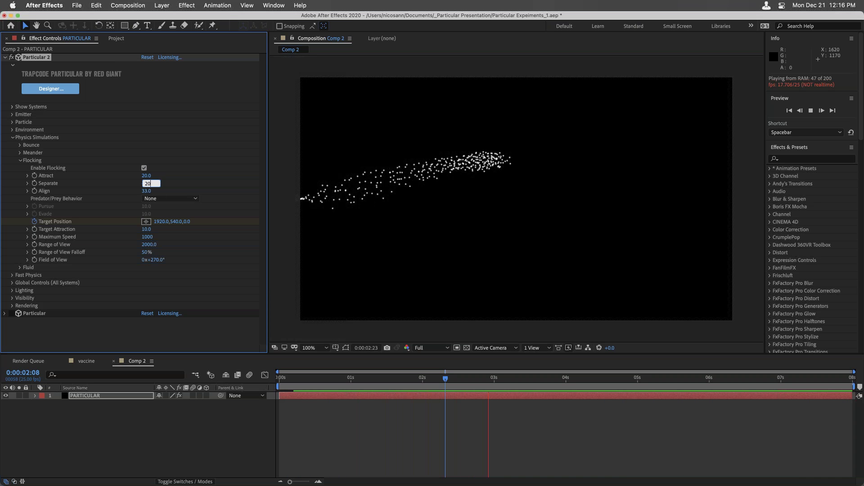
{"action": "key", "text": "Return"}
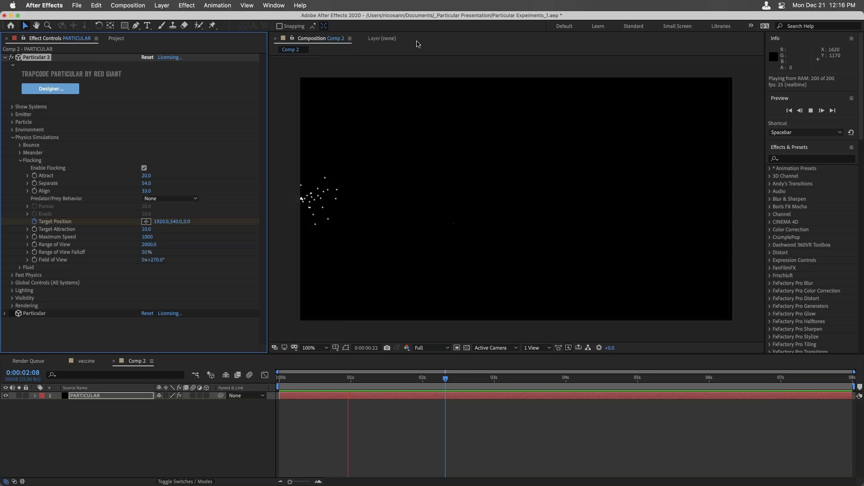
Reset the Particular 2 effect, preview it, and reveal the keyframed properties of the PARTICULAR layer
{"action": "mouse_move", "coordinate": [431, 18]}
{"action": "left_mouse_down"}
{"action": "mouse_move", "coordinate": [453, 18]}
{"action": "mouse_move", "coordinate": [421, 18]}
{"action": "left_mouse_up"}
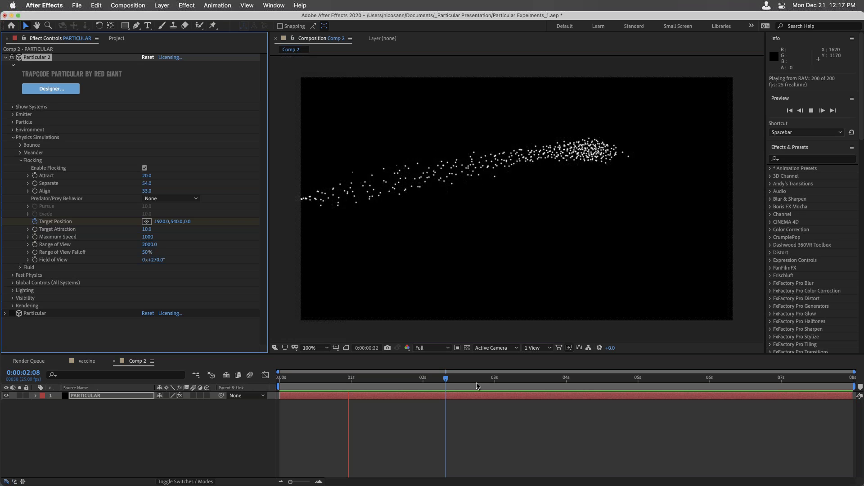
{"action": "key", "text": "super+z"}
{"action": "key", "text": "space"}
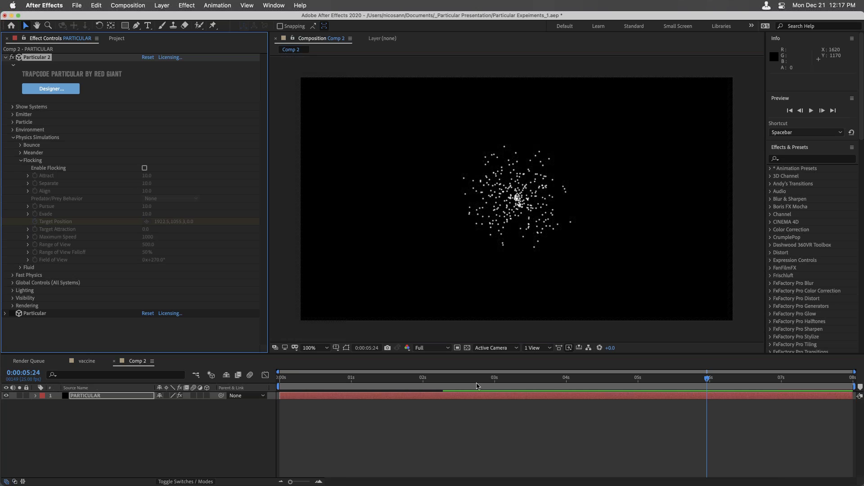
{"action": "key", "text": "space"}
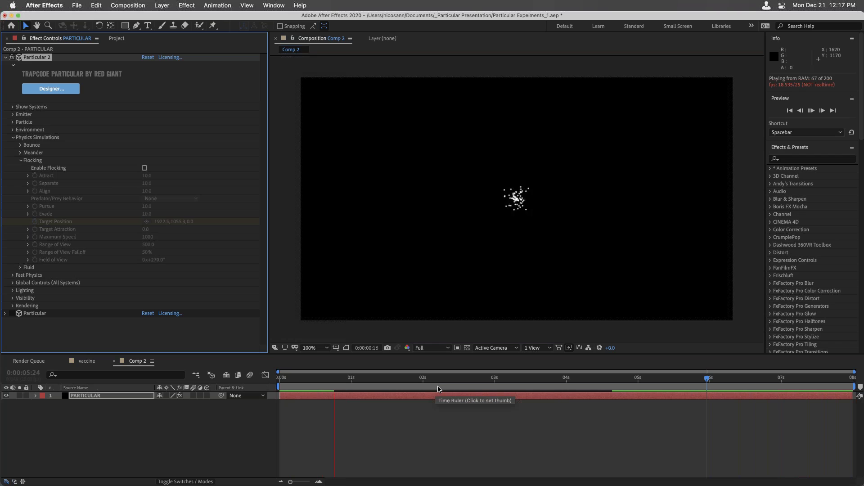
{"action": "key", "text": "space"}
{"action": "key", "text": "u"}
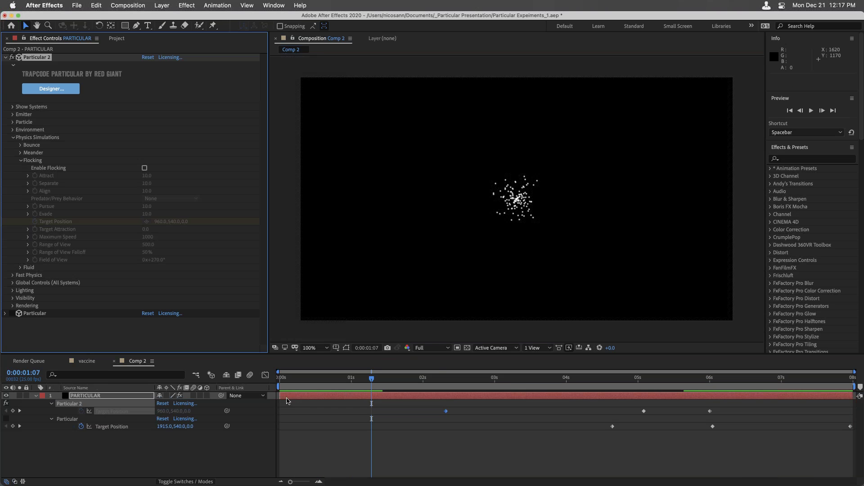
Delete the Particular 2 effect from the PARTICULAR layer and apply a fresh Particular effect
{"action": "left_click", "coordinate": [78, 407]}
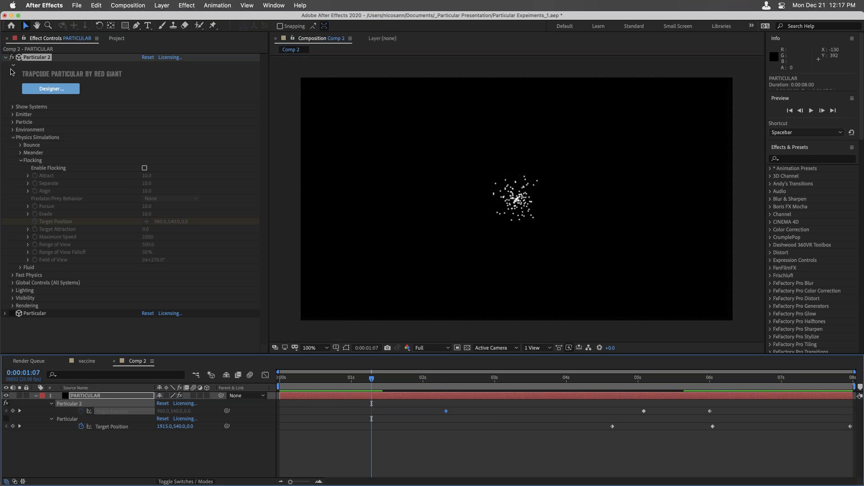
{"action": "left_click", "coordinate": [36, 57]}
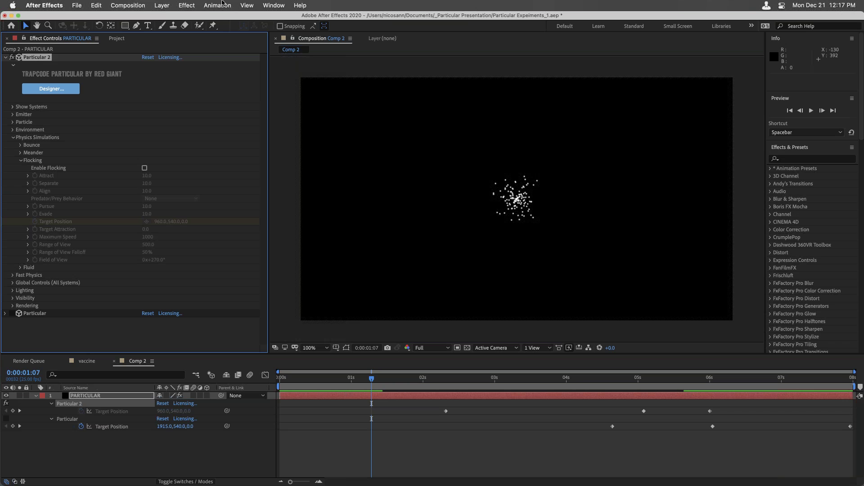
{"action": "key", "text": "Delete"}
{"action": "left_click", "coordinate": [185, 6]}
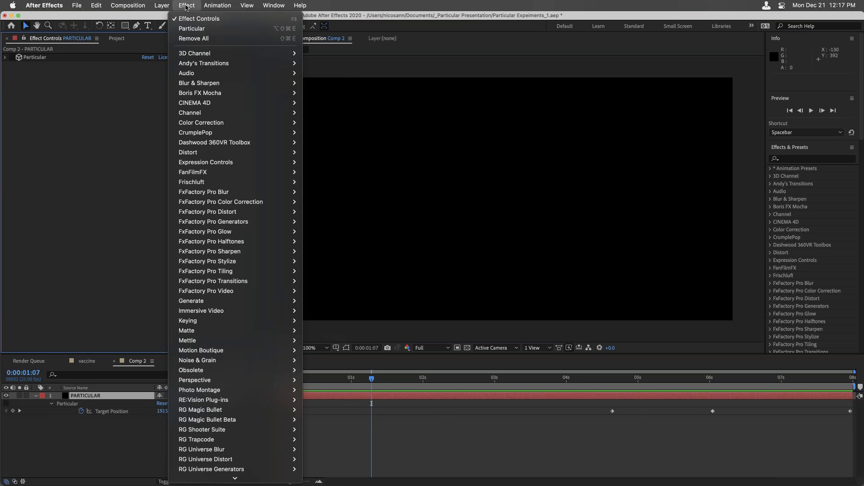
{"action": "left_click", "coordinate": [192, 28]}
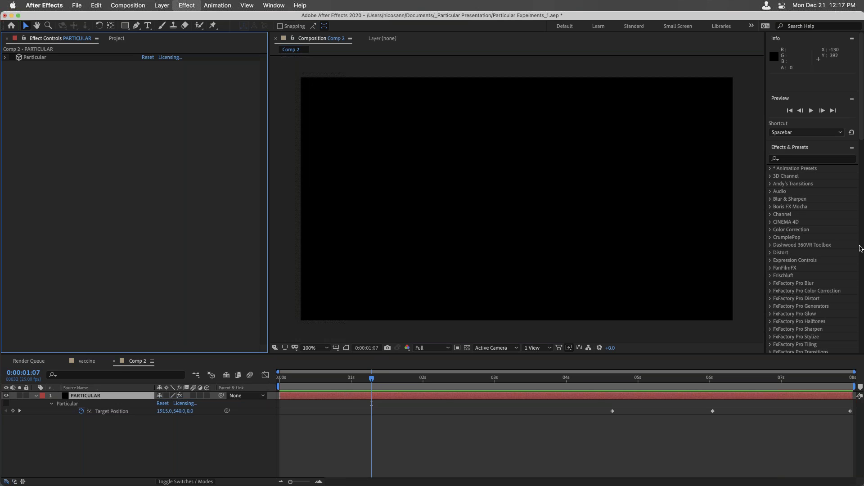
Open the Designer for the newly applied Particular effect and display its library of preset blocks
{"action": "key", "text": "space"}
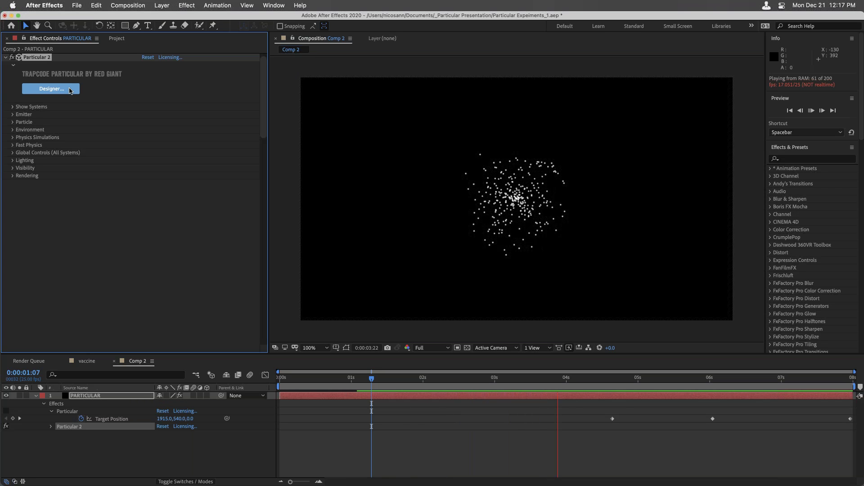
{"action": "left_click", "coordinate": [69, 91]}
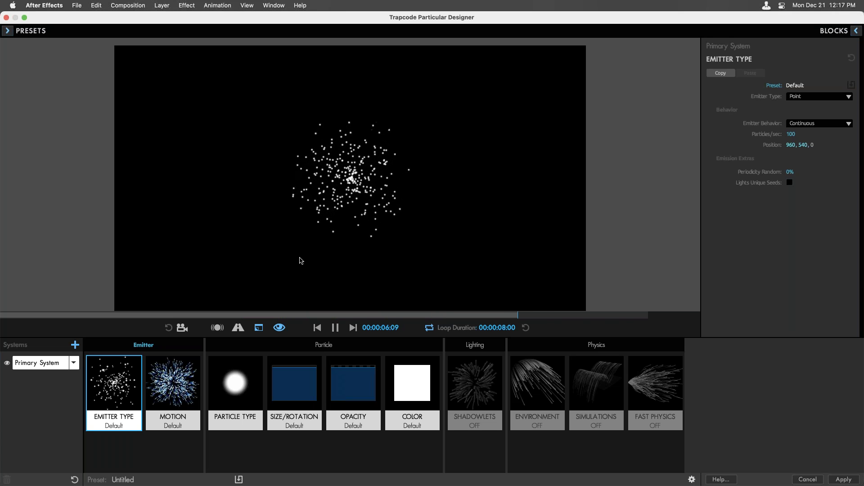
{"action": "left_click", "coordinate": [835, 29]}
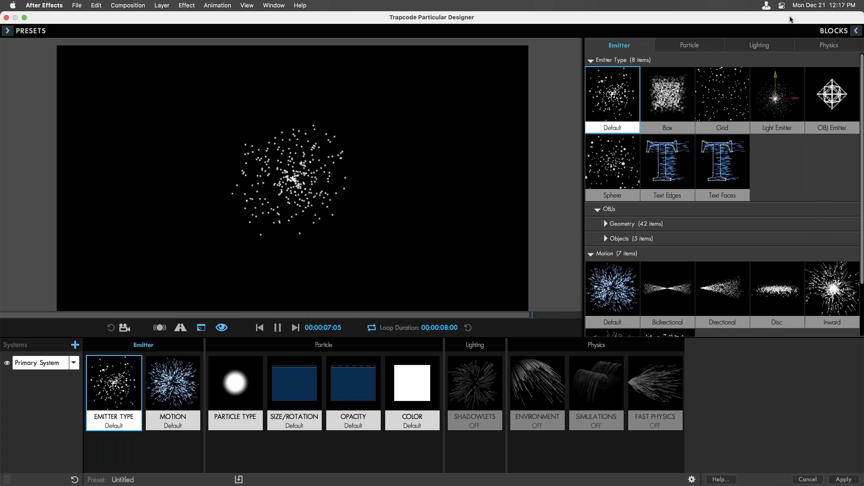
Return to the Particular Designer window and collapse the preset block library
{"action": "left_click", "coordinate": [857, 28]}
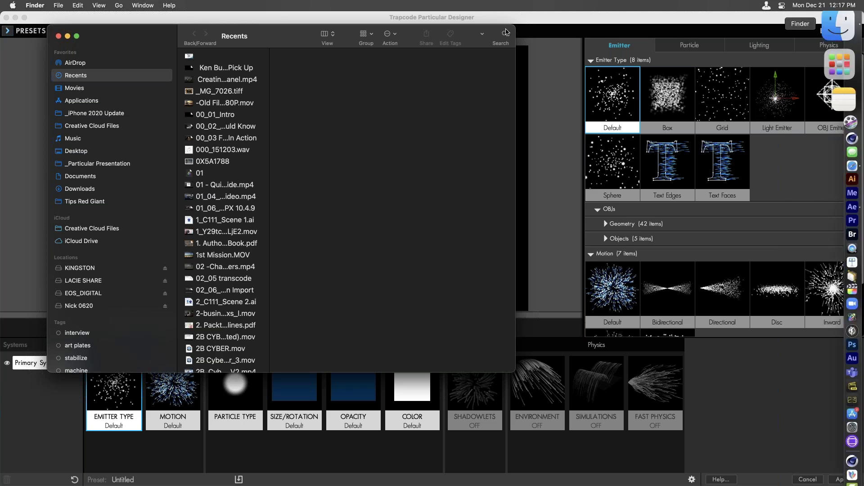
{"action": "left_click", "coordinate": [100, 17]}
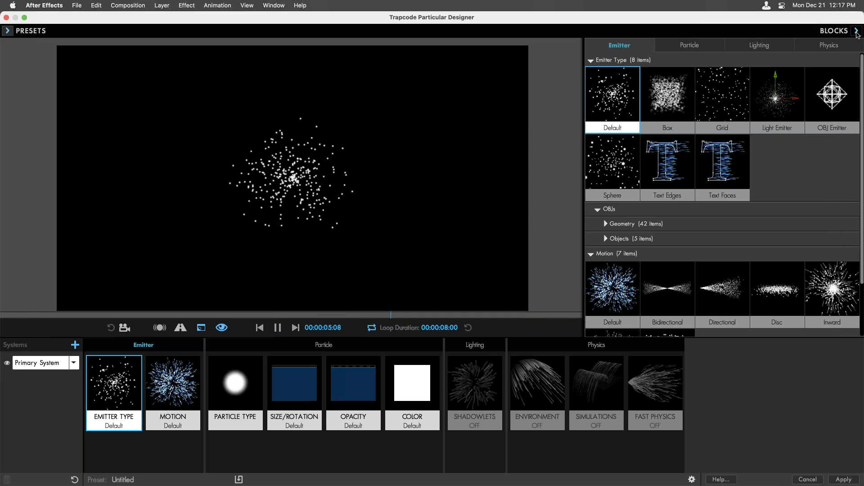
{"action": "left_click", "coordinate": [857, 31]}
Set the emitter's motion direction to Directional and its Y rotation to 90°
{"action": "left_click", "coordinate": [156, 383]}
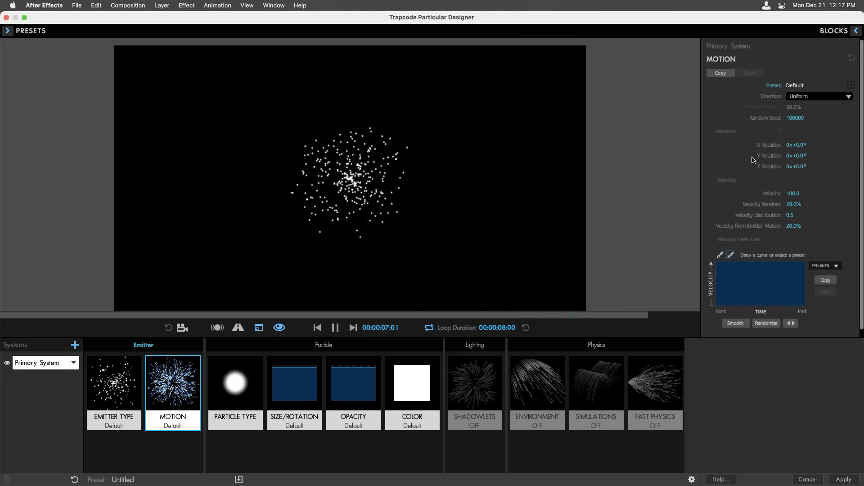
{"action": "left_click", "coordinate": [826, 95]}
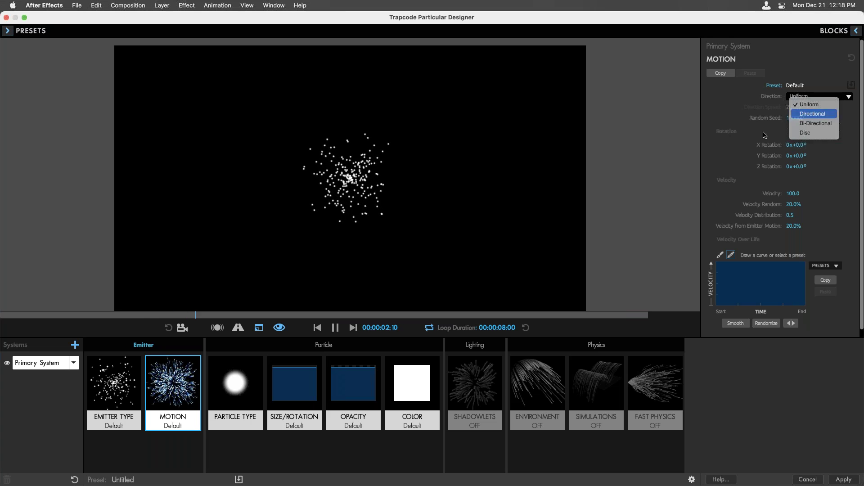
{"action": "left_click", "coordinate": [813, 113]}
{"action": "left_click", "coordinate": [803, 154]}
{"action": "type", "text": "90"}
{"action": "key", "text": "Return"}
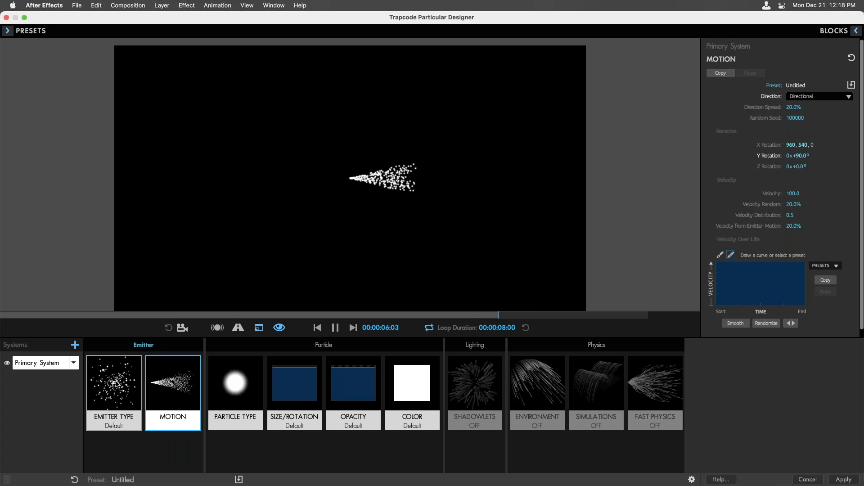
Change the emitter type to Box and set its linked XYZ size to 300
{"action": "left_click", "coordinate": [118, 383]}
{"action": "left_click", "coordinate": [803, 96]}
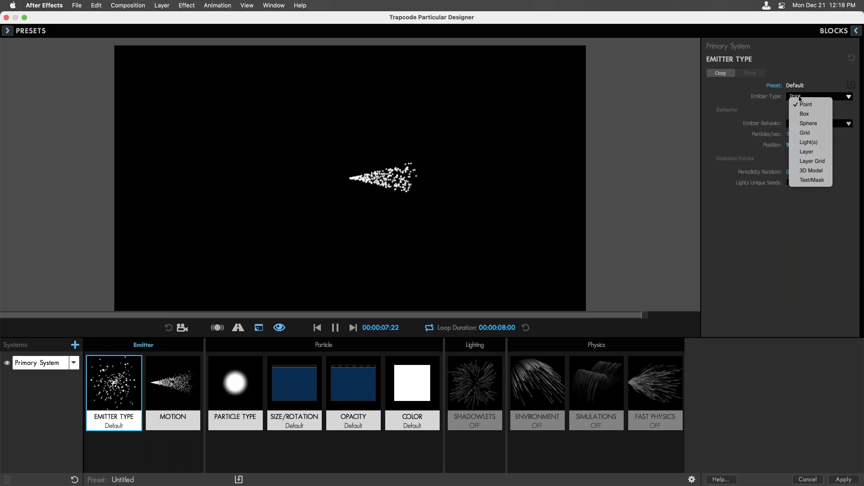
{"action": "left_click", "coordinate": [804, 114]}
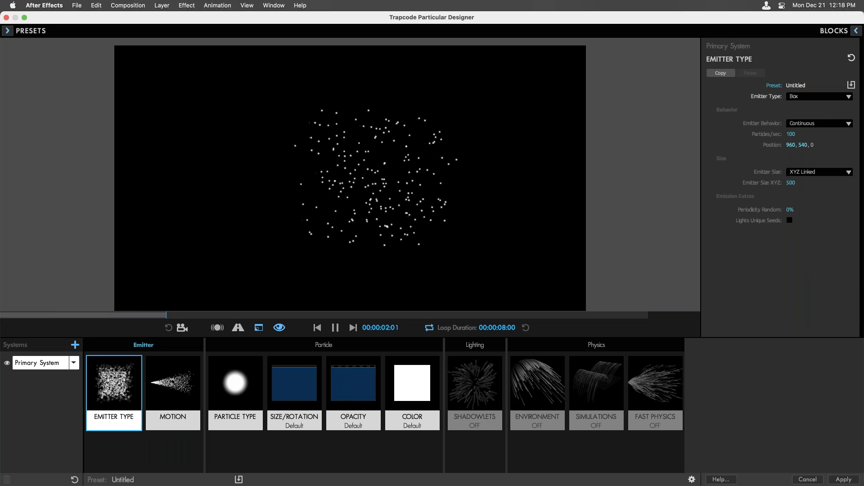
{"action": "left_click", "coordinate": [791, 183]}
{"action": "type", "text": "300"}
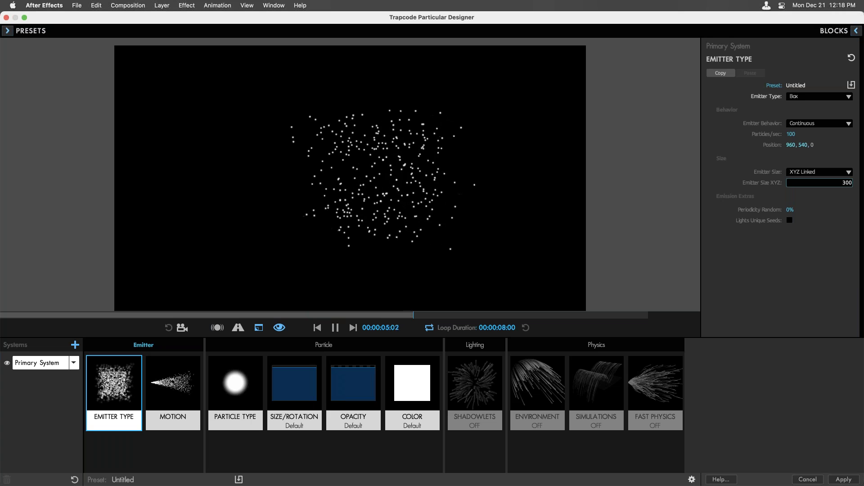
{"action": "key", "text": "Return"}
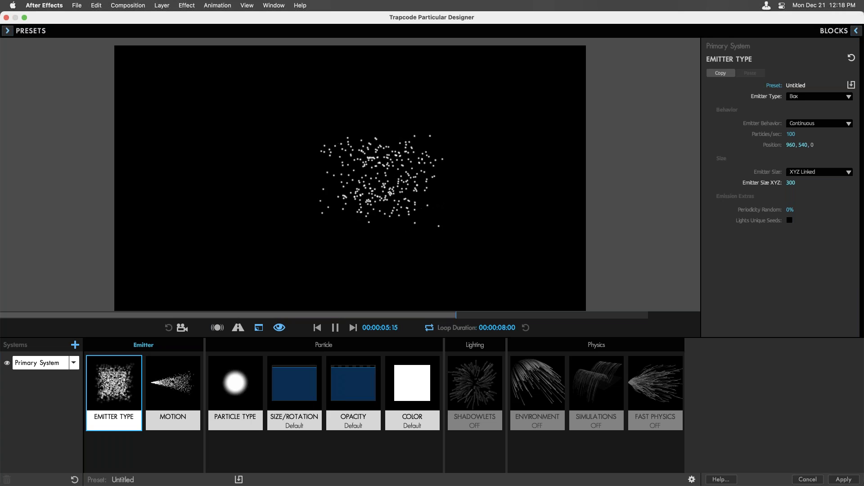
Set the emitter's X position to 0 and display the Motion block's settings
{"action": "left_click", "coordinate": [791, 145]}
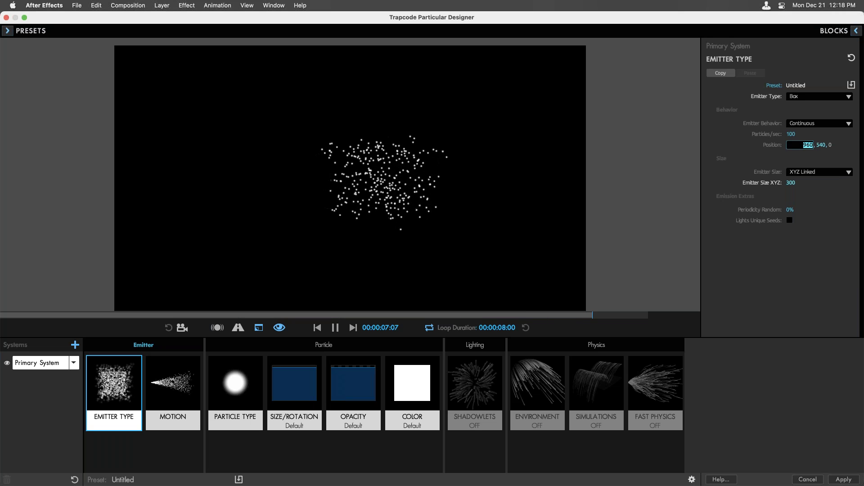
{"action": "type", "text": "0"}
{"action": "key", "text": "Return"}
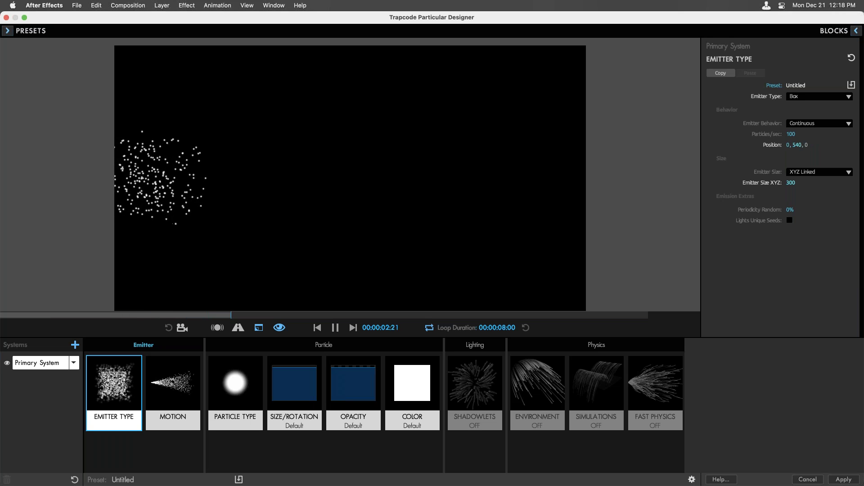
{"action": "left_click", "coordinate": [176, 379]}
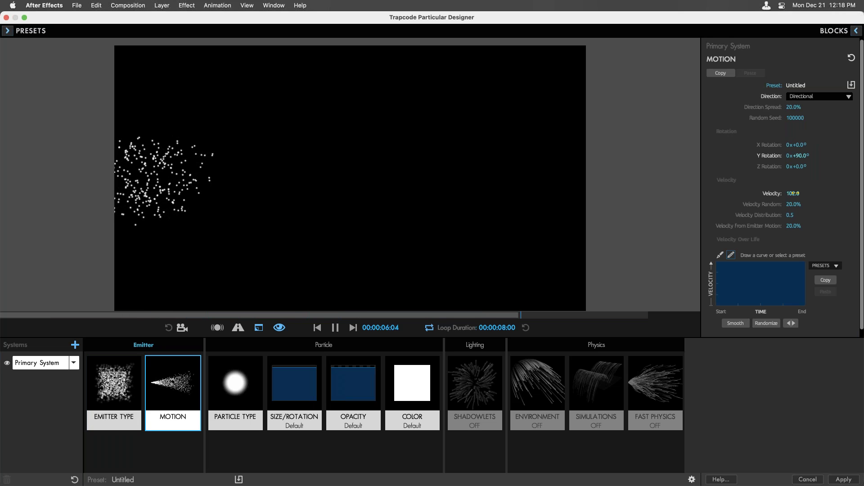
Change the particle type of the Primary System to Sprite
{"action": "left_click", "coordinate": [235, 387]}
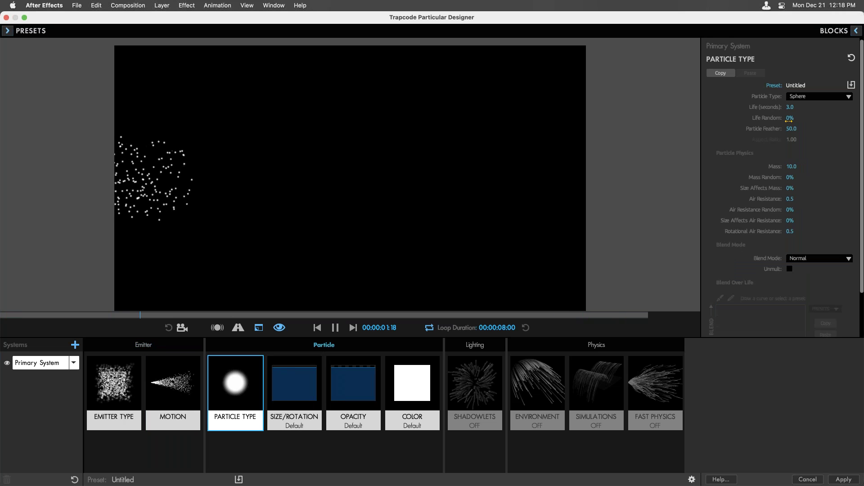
{"action": "left_click", "coordinate": [800, 97]}
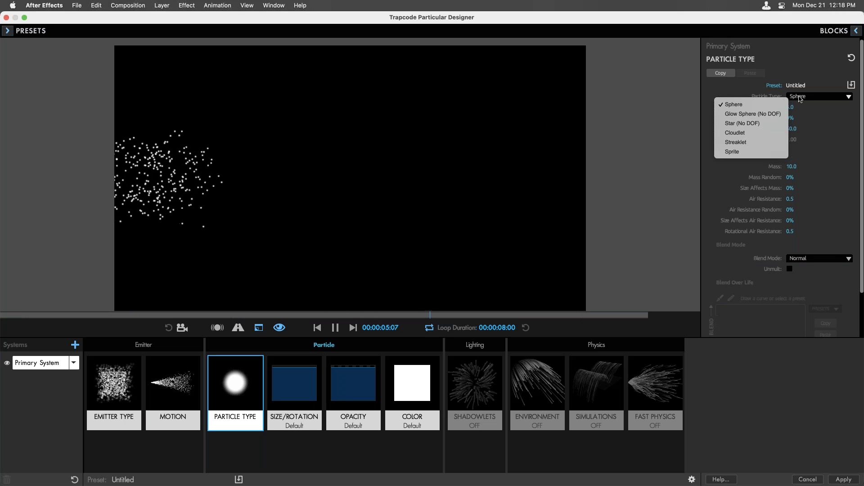
{"action": "left_click", "coordinate": [745, 155]}
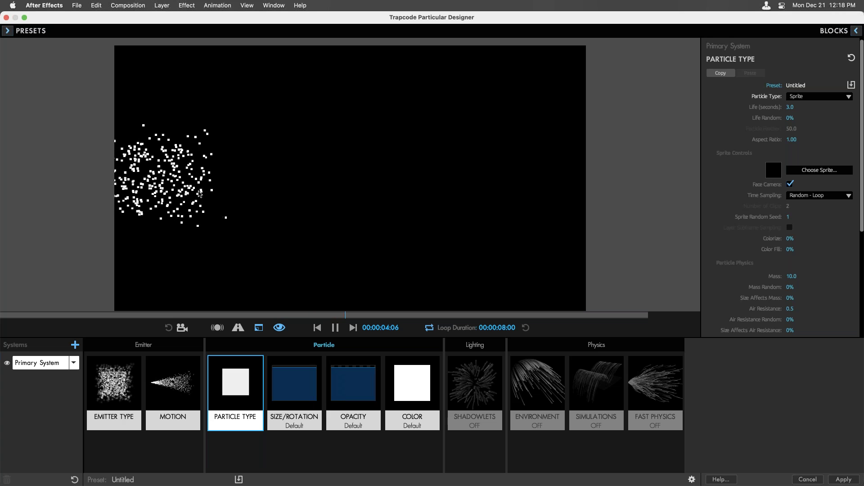
Choose the Cell 1 sprite from the Organic Matter collection as the particle image
{"action": "left_click", "coordinate": [817, 171]}
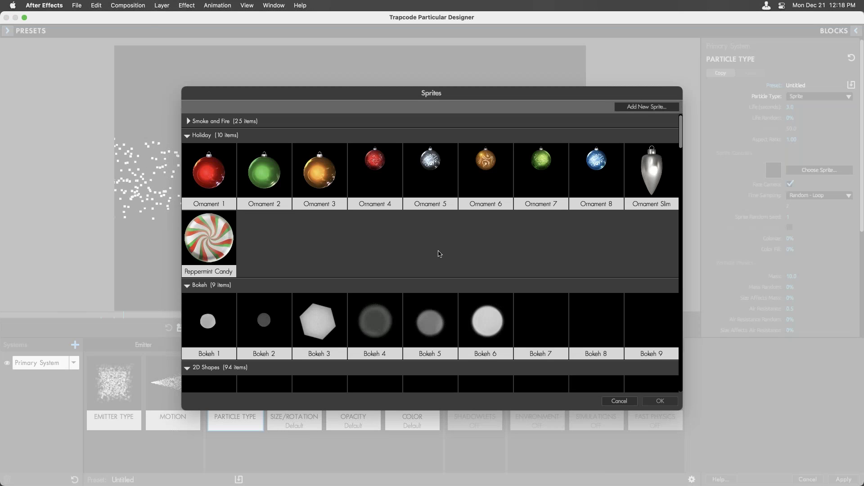
{"action": "scroll", "coordinate": [439, 254], "scroll_direction": "down", "scroll_amount": 1}
{"action": "scroll", "coordinate": [440, 254], "scroll_direction": "down", "scroll_amount": 15}
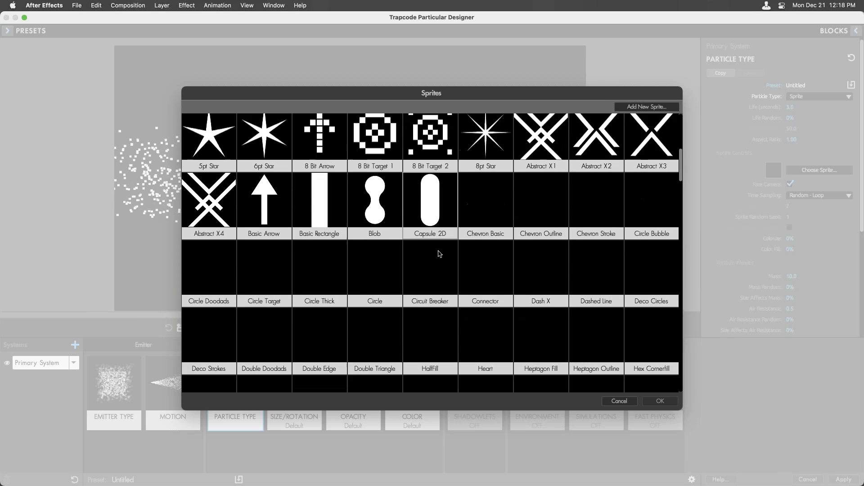
{"action": "scroll", "coordinate": [440, 254], "scroll_direction": "down", "scroll_amount": 10}
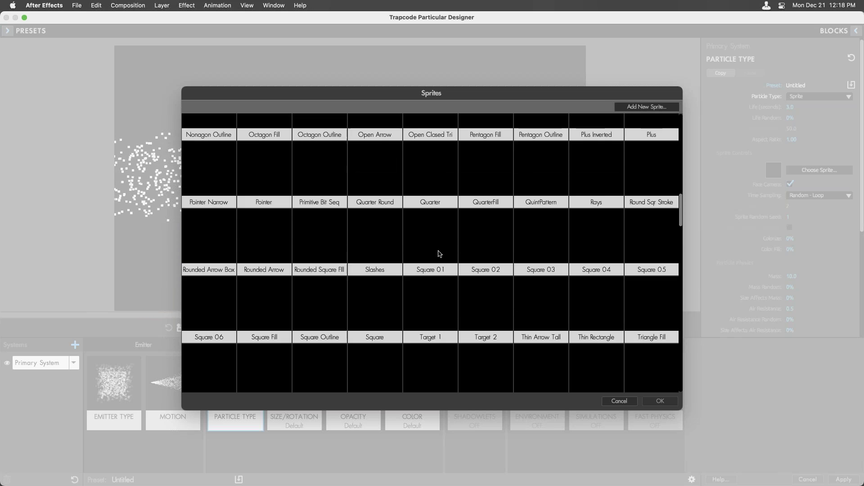
{"action": "scroll", "coordinate": [440, 254], "scroll_direction": "down", "scroll_amount": 10}
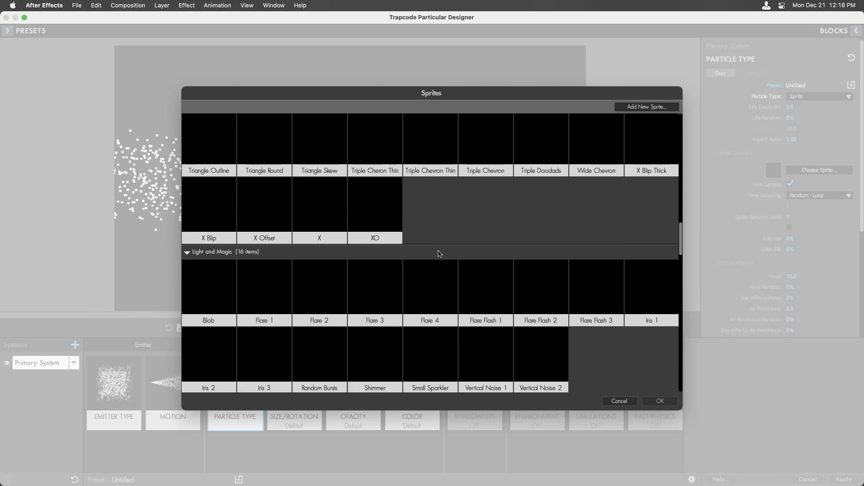
{"action": "scroll", "coordinate": [440, 254], "scroll_direction": "down", "scroll_amount": 4}
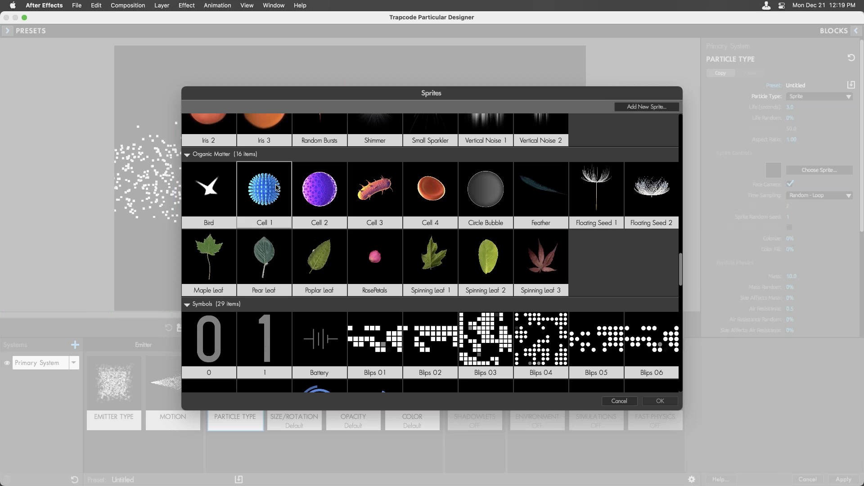
{"action": "left_click", "coordinate": [277, 188]}
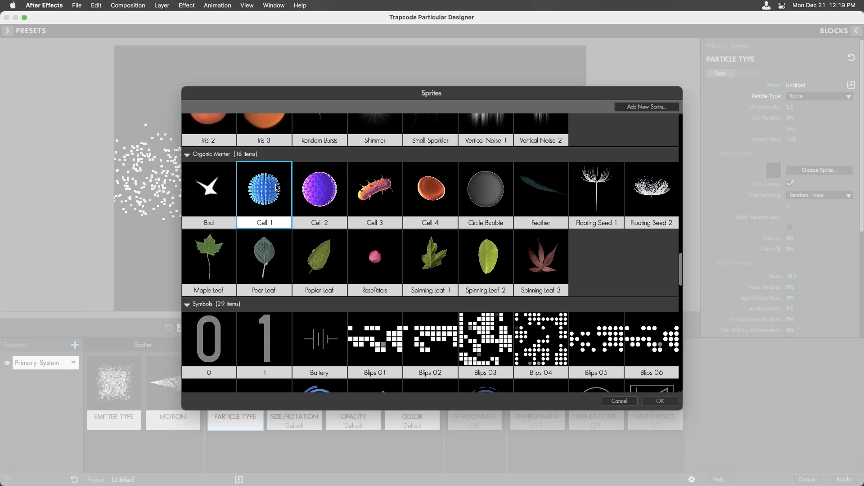
{"action": "left_click", "coordinate": [660, 402]}
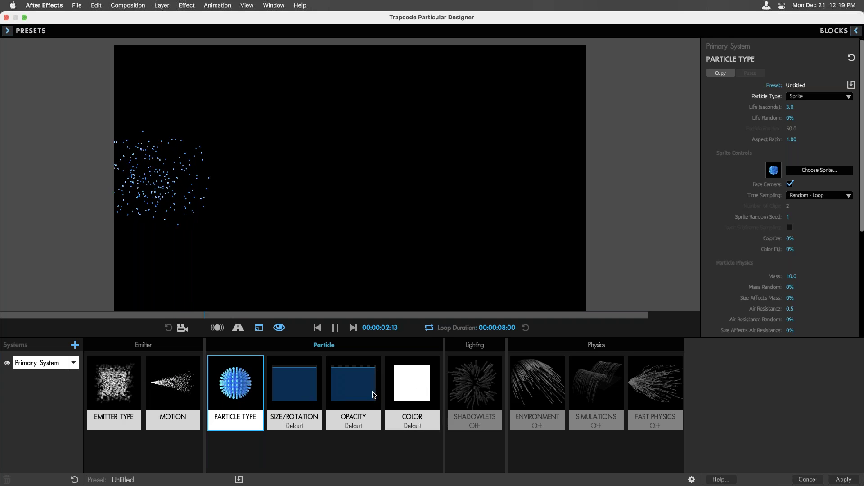
Apply the preset curve that fades in and out to Opacity Over Life, and increase the particle size to show the sprites clearly
{"action": "left_click", "coordinate": [373, 395]}
{"action": "left_click", "coordinate": [829, 164]}
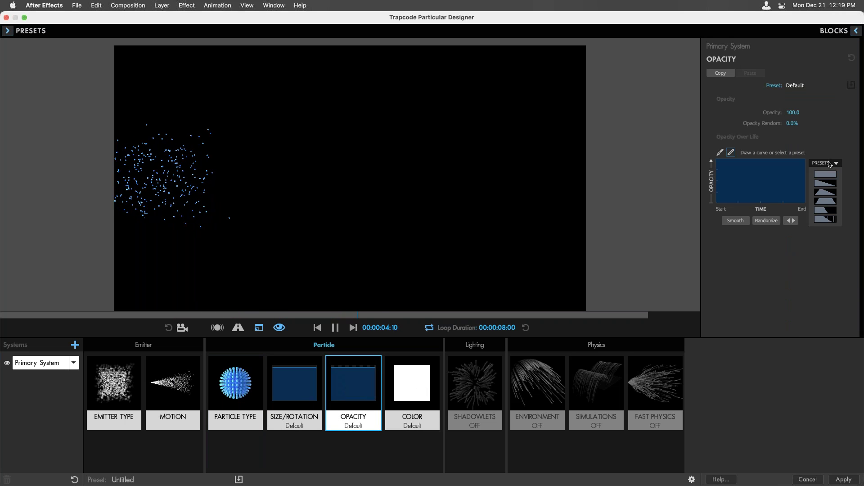
{"action": "left_click", "coordinate": [831, 205]}
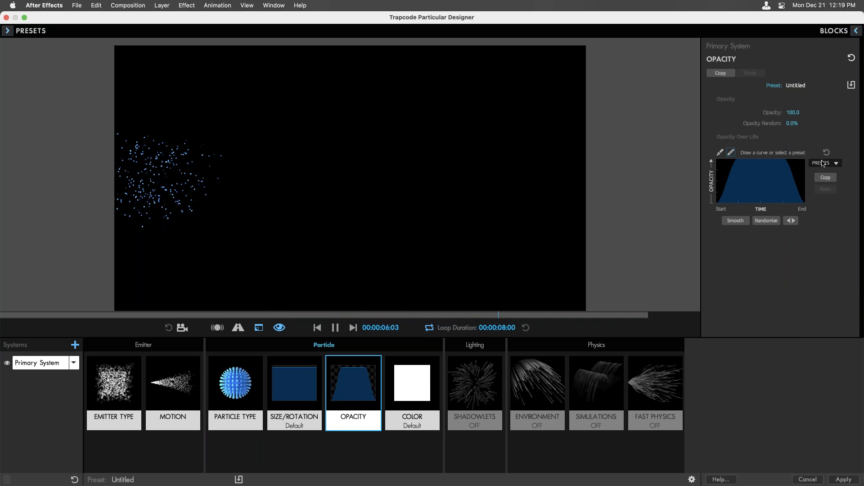
{"action": "left_click", "coordinate": [277, 395]}
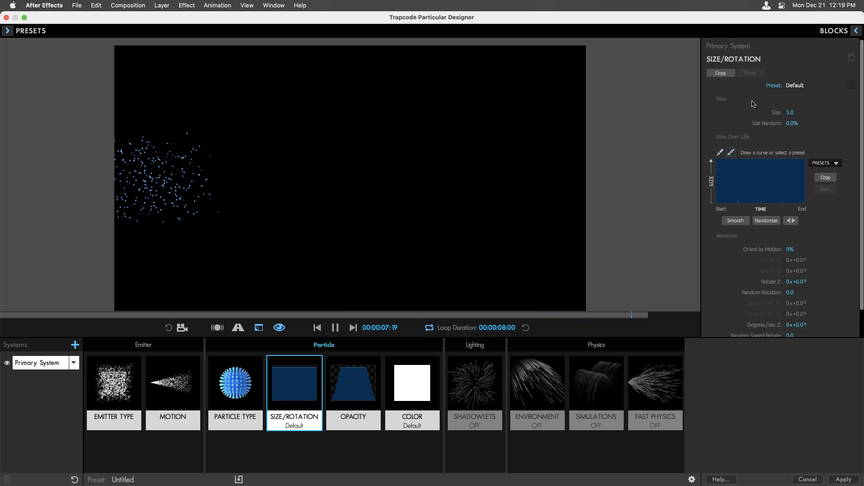
{"action": "left_click_drag", "start_coordinate": [789, 112], "coordinate": [790, 112]}
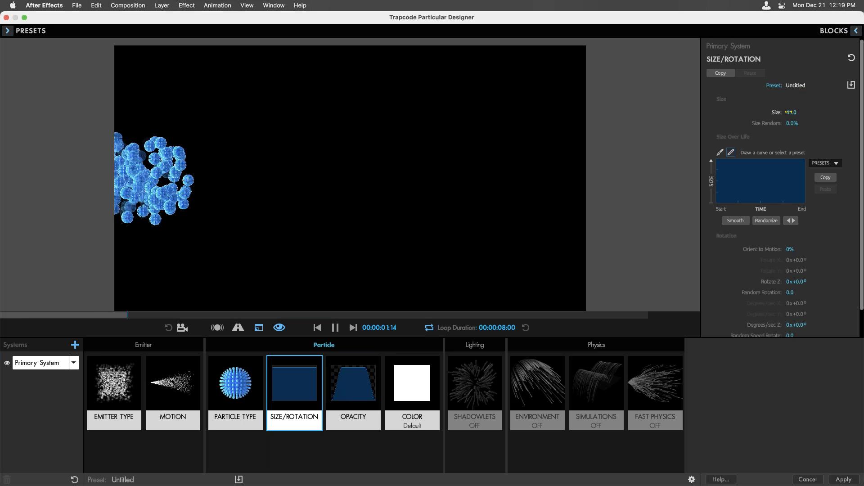
Set the emitter to 20 particles per second and its XYZ size to 350
{"action": "left_click", "coordinate": [118, 397]}
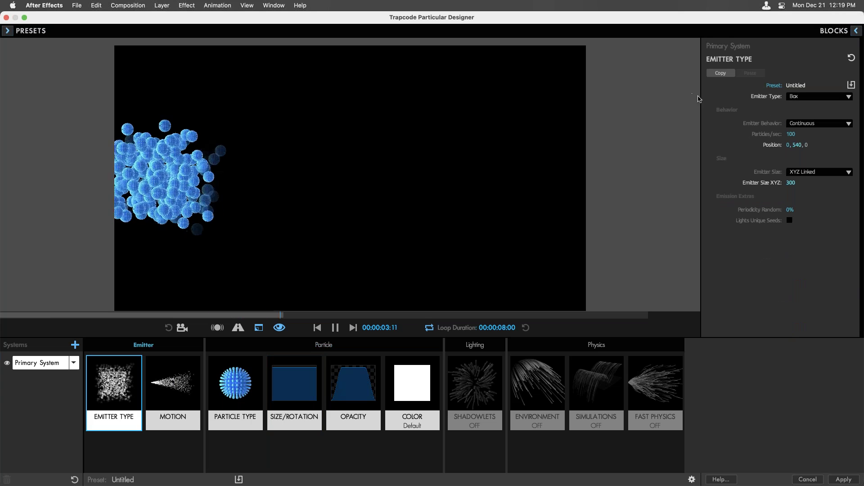
{"action": "left_click", "coordinate": [791, 134]}
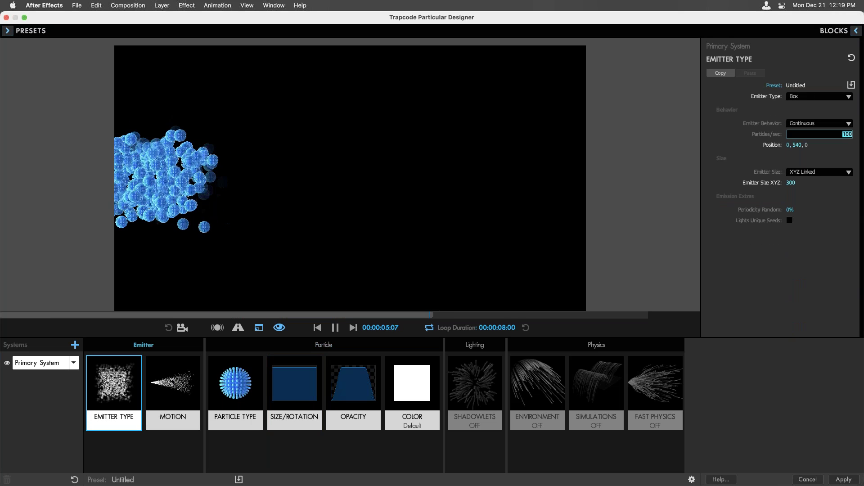
{"action": "type", "text": "20"}
{"action": "key", "text": "Return"}
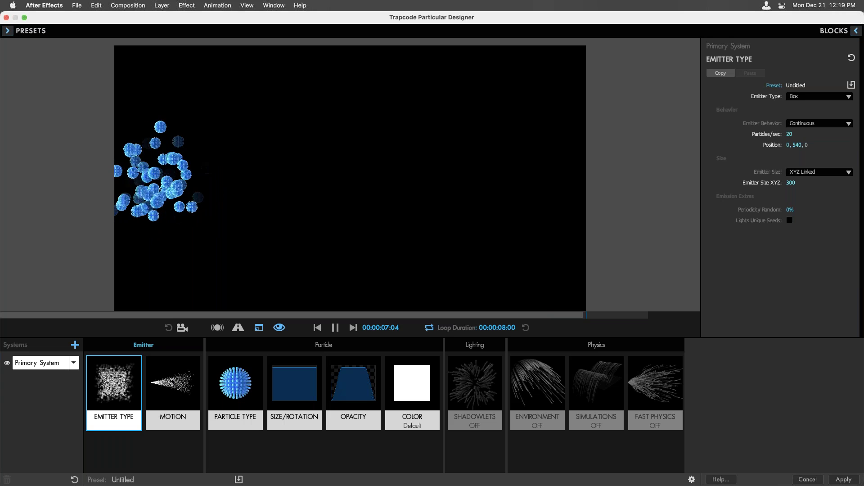
{"action": "left_click_drag", "start_coordinate": [790, 182], "coordinate": [791, 183]}
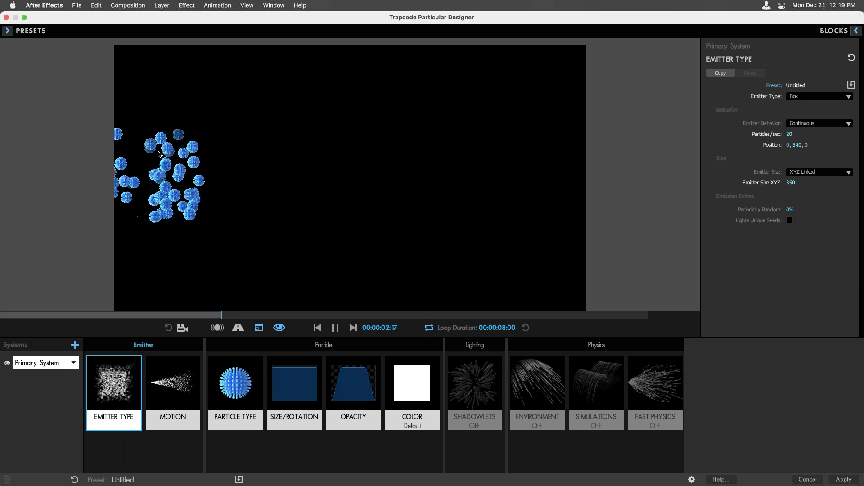
Enable flocking in the Simulations block, with the target position's X at 1920 and Target Attraction at 33
{"action": "left_click", "coordinate": [595, 390]}
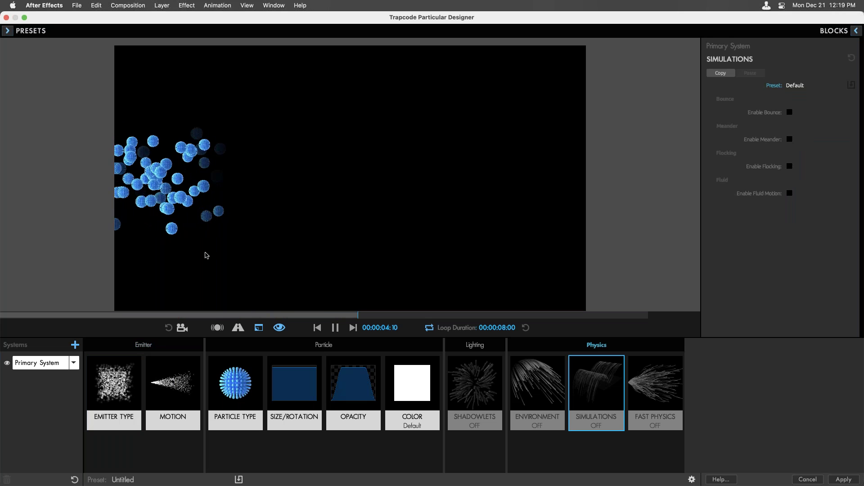
{"action": "left_click", "coordinate": [790, 166]}
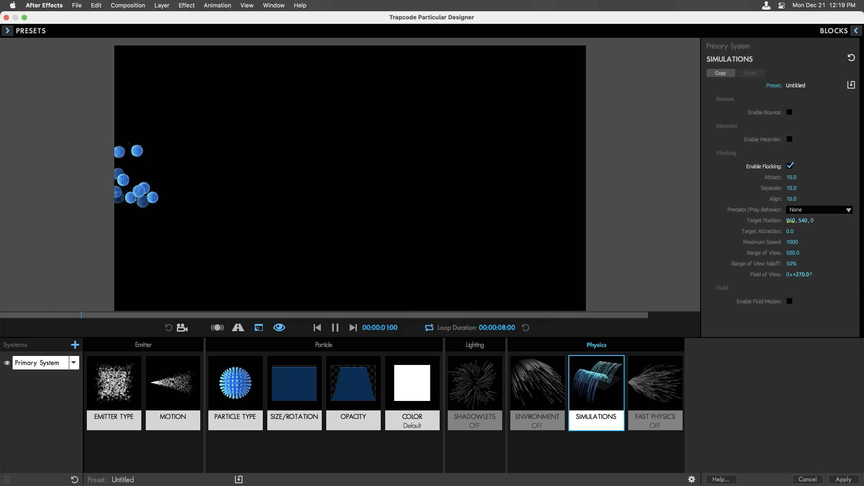
{"action": "left_click", "coordinate": [790, 221]}
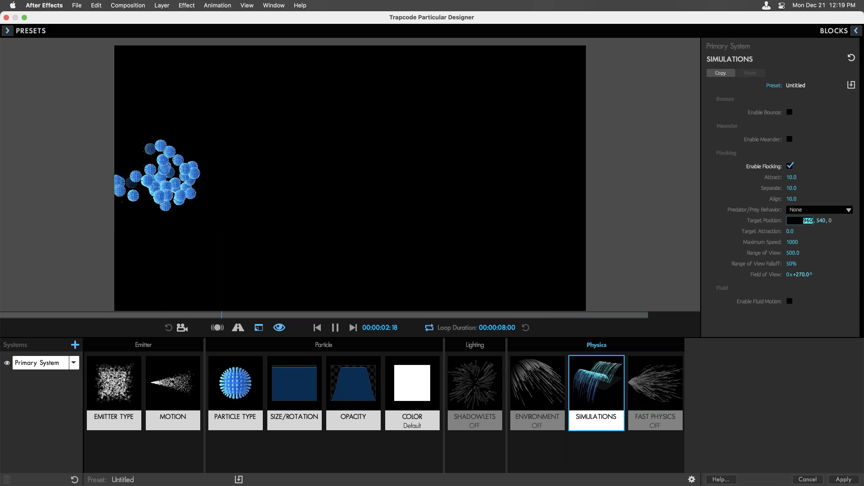
{"action": "key", "text": "Return"}
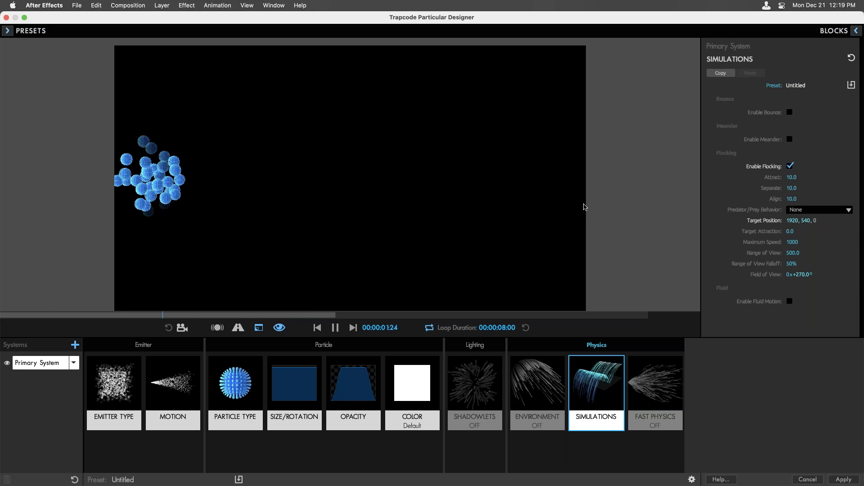
{"action": "left_click_drag", "start_coordinate": [790, 231], "coordinate": [791, 232]}
{"action": "left_click", "coordinate": [192, 391]}
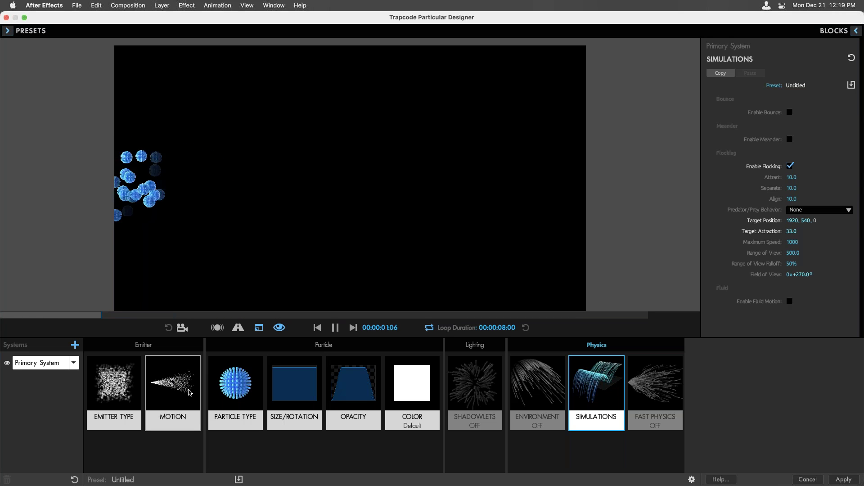
Raise the primary system's emission velocity to 417 and set its particle life to 10 seconds
{"action": "left_click_drag", "start_coordinate": [788, 194], "coordinate": [779, 197]}
{"action": "mouse_move", "coordinate": [788, 196]}
{"action": "left_mouse_down"}
{"action": "mouse_move", "coordinate": [812, 197]}
{"action": "mouse_move", "coordinate": [792, 194]}
{"action": "left_mouse_up"}
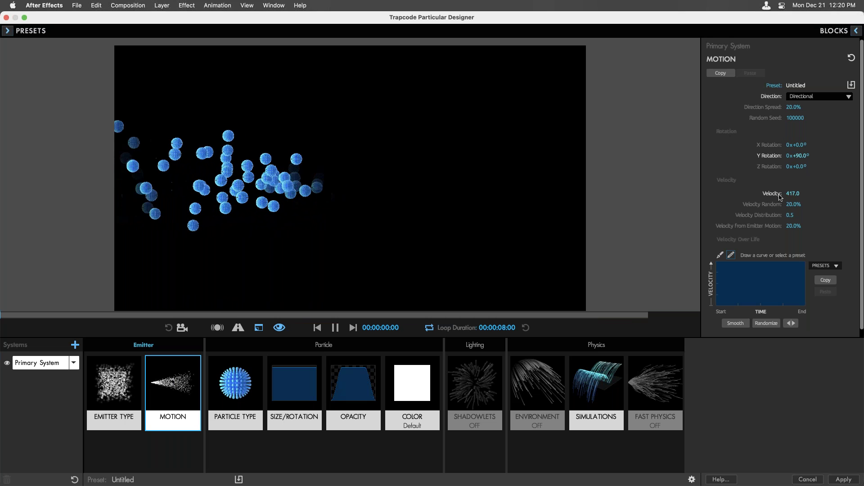
{"action": "left_click", "coordinate": [238, 399]}
{"action": "left_click", "coordinate": [790, 107]}
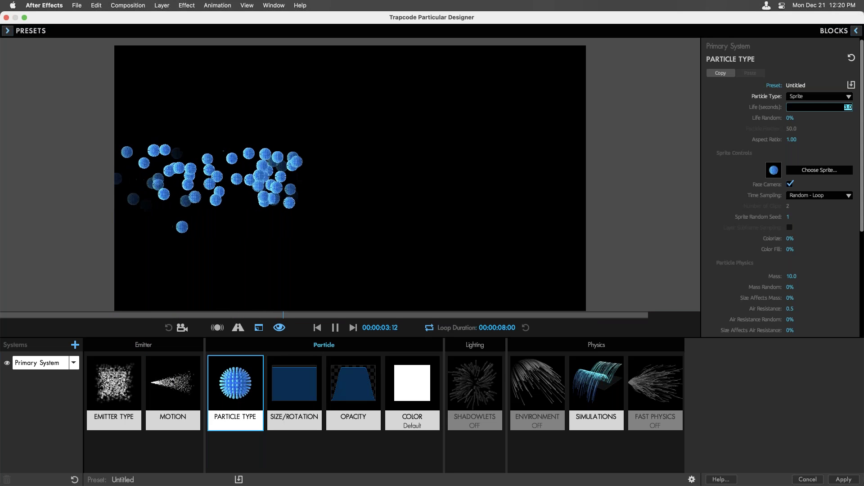
{"action": "type", "text": "10"}
{"action": "key", "text": "Return"}
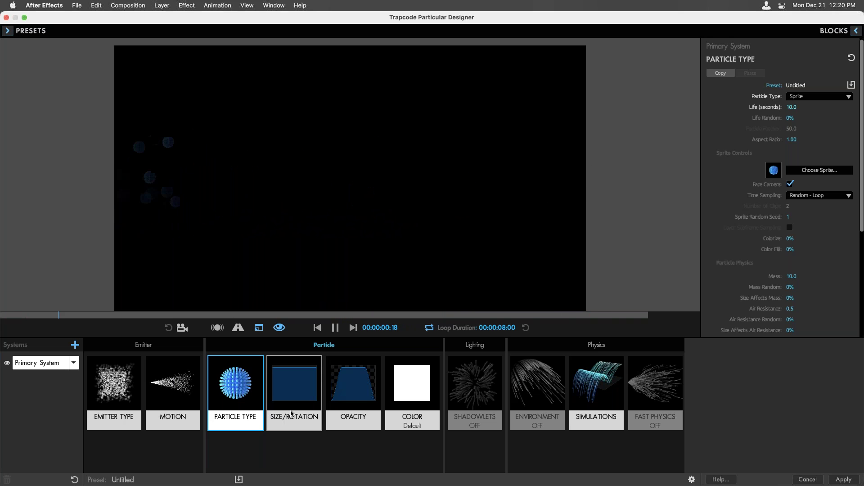
Set the flocking Range of View to 2000 and make the primary system's Predator/Prey Behavior Prey
{"action": "left_click", "coordinate": [585, 381]}
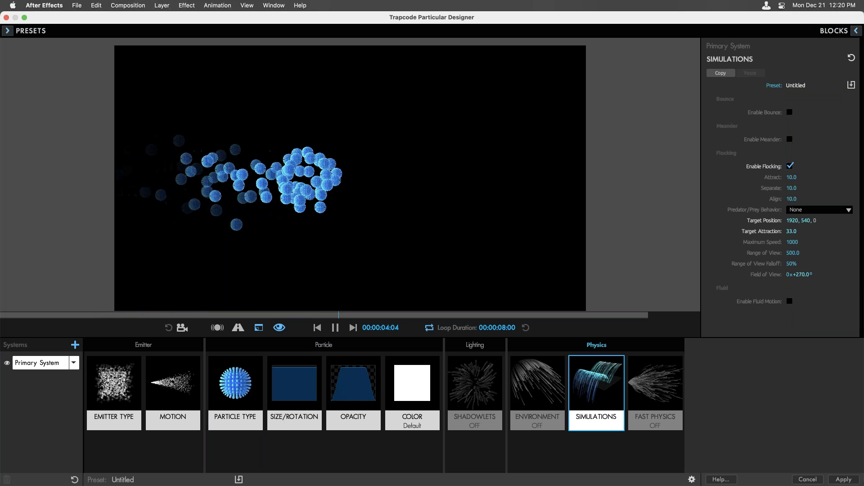
{"action": "left_click", "coordinate": [793, 253]}
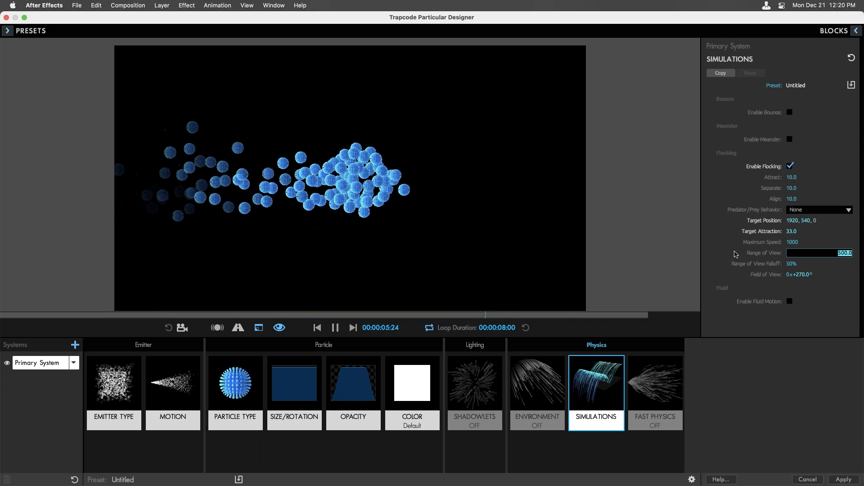
{"action": "type", "text": "2000"}
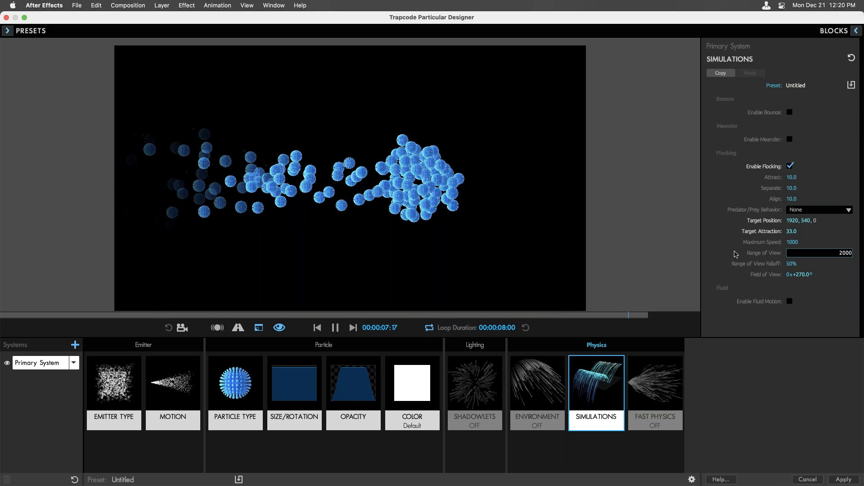
{"action": "key", "text": "Return"}
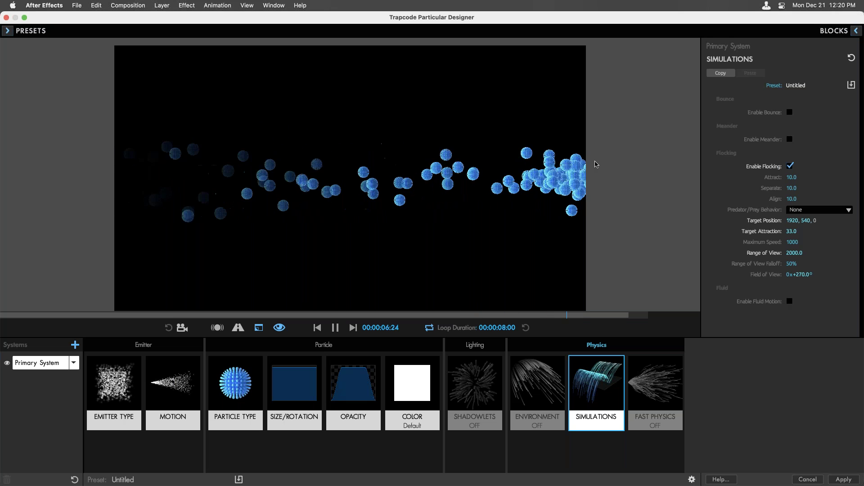
{"action": "left_click", "coordinate": [816, 213]}
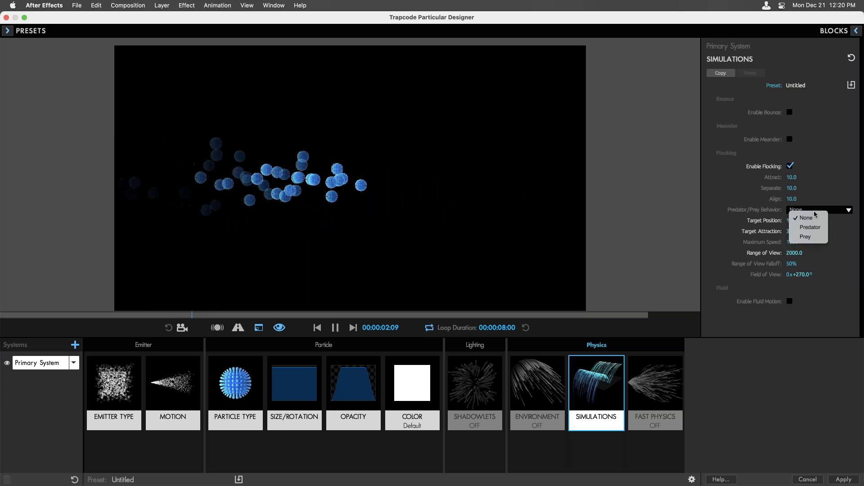
{"action": "left_click", "coordinate": [814, 238]}
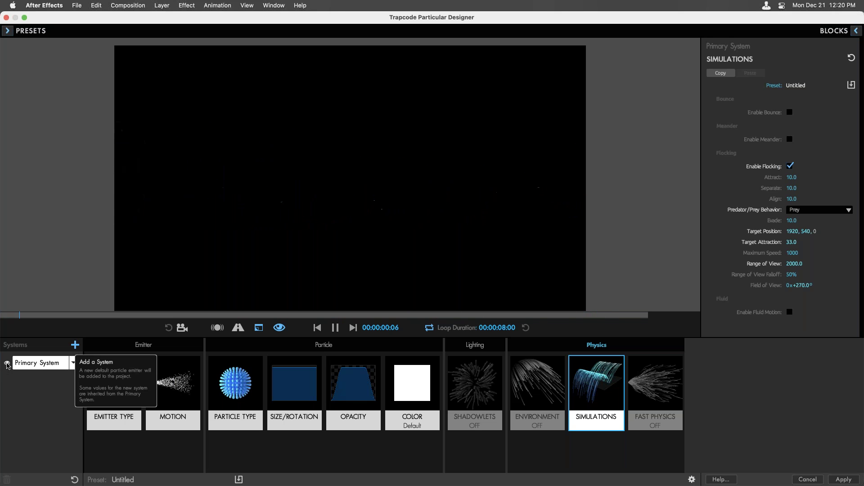
Add a second particle system and solo it in the preview
{"action": "left_click", "coordinate": [75, 345]}
{"action": "left_click", "coordinate": [7, 379], "text": "alt"}
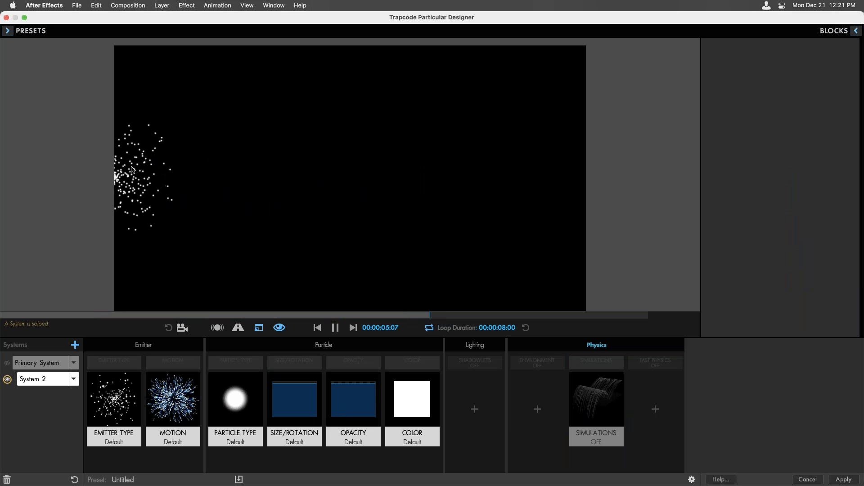
Set System 2's relative position X to 1920 and change its emitter type to Box
{"action": "left_click", "coordinate": [114, 398]}
{"action": "left_click", "coordinate": [788, 238]}
{"action": "type", "text": "19"}
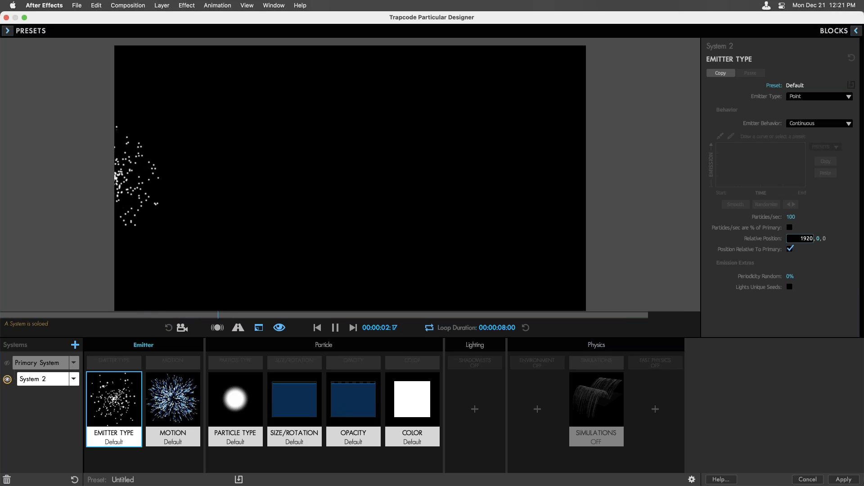
{"action": "type", "text": "20"}
{"action": "key", "text": "Return"}
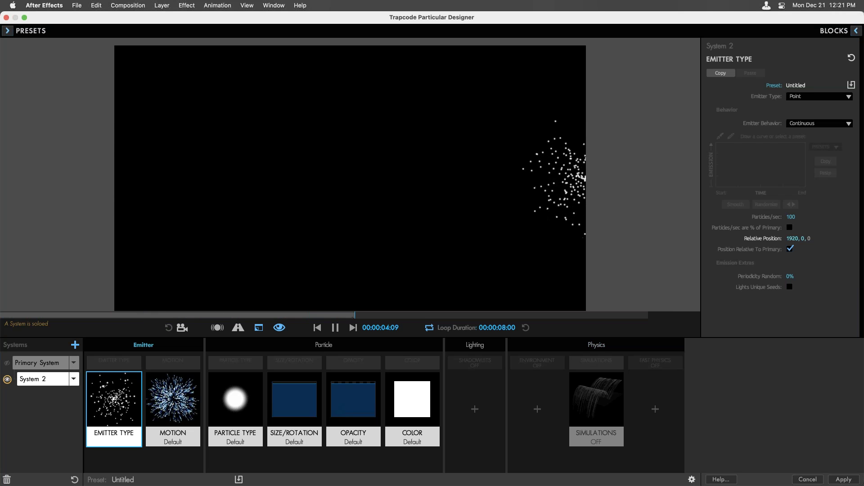
{"action": "left_click", "coordinate": [801, 96]}
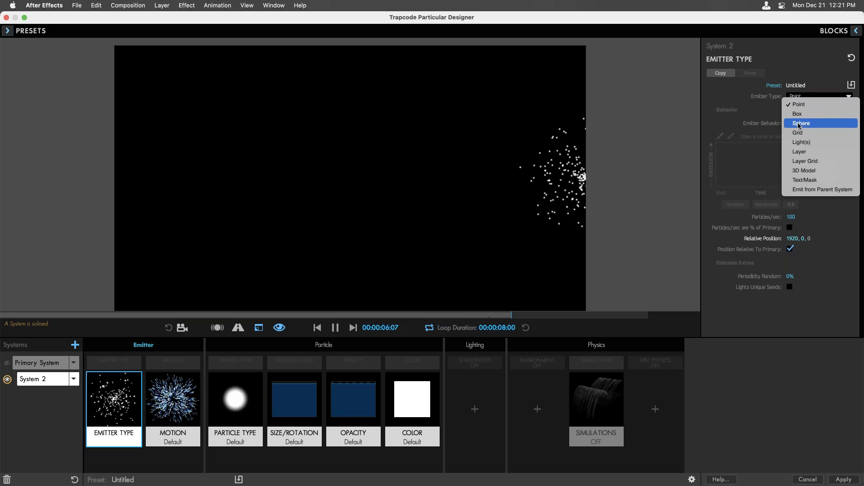
{"action": "left_click", "coordinate": [801, 116]}
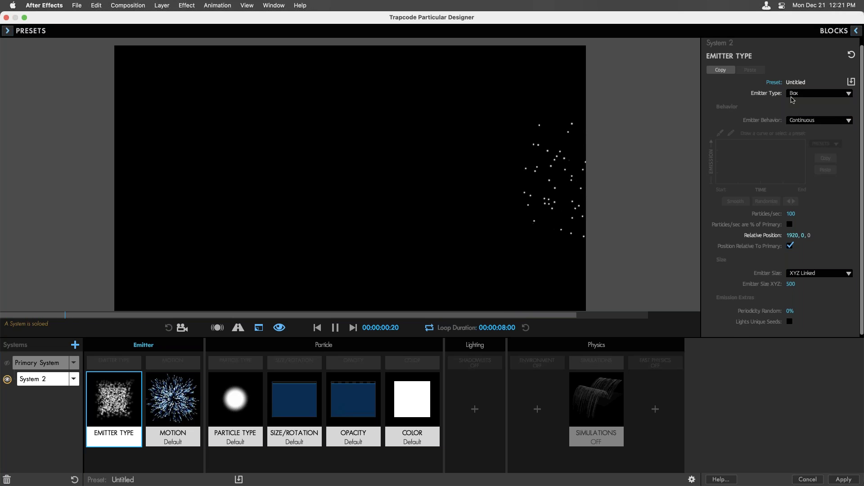
Make System 2's motion Directional, with a Y Rotation of -41° and a velocity of 800
{"action": "left_click", "coordinate": [173, 401]}
{"action": "left_click", "coordinate": [821, 97]}
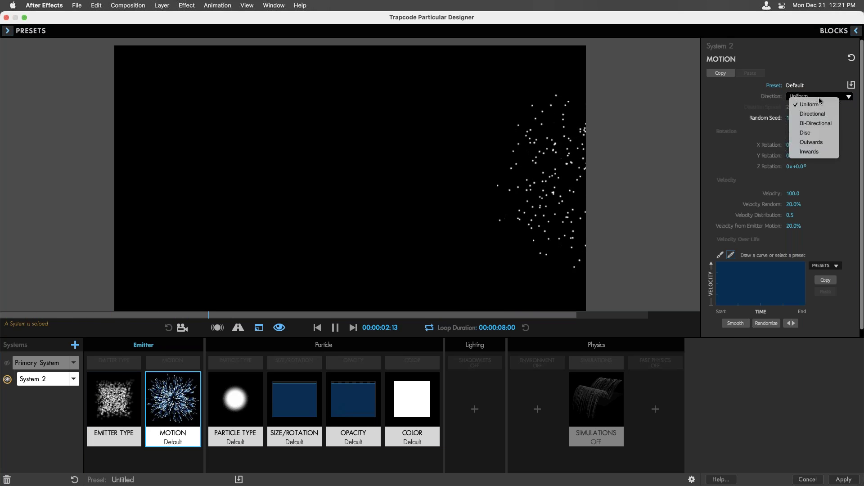
{"action": "left_click", "coordinate": [817, 114]}
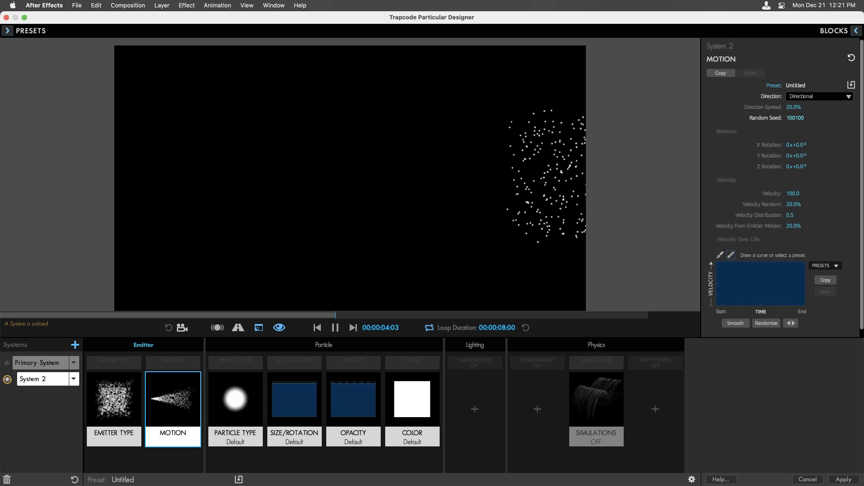
{"action": "left_click_drag", "start_coordinate": [802, 156], "coordinate": [803, 155]}
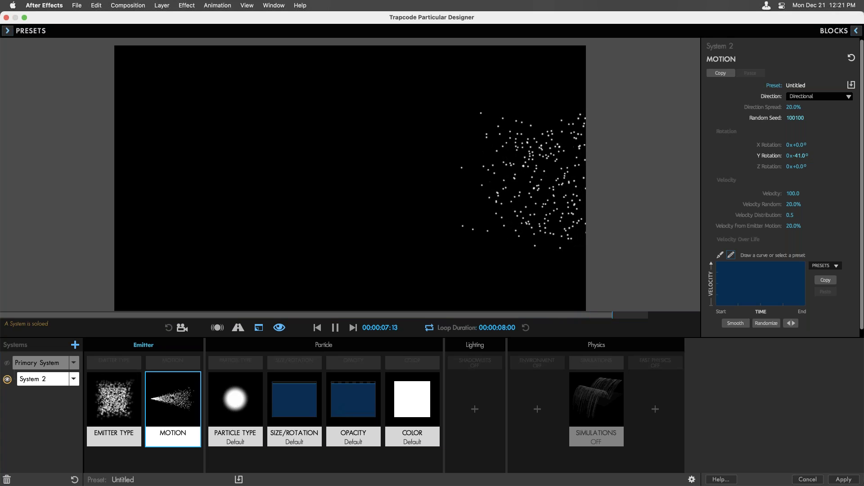
{"action": "left_click_drag", "start_coordinate": [792, 194], "coordinate": [792, 193]}
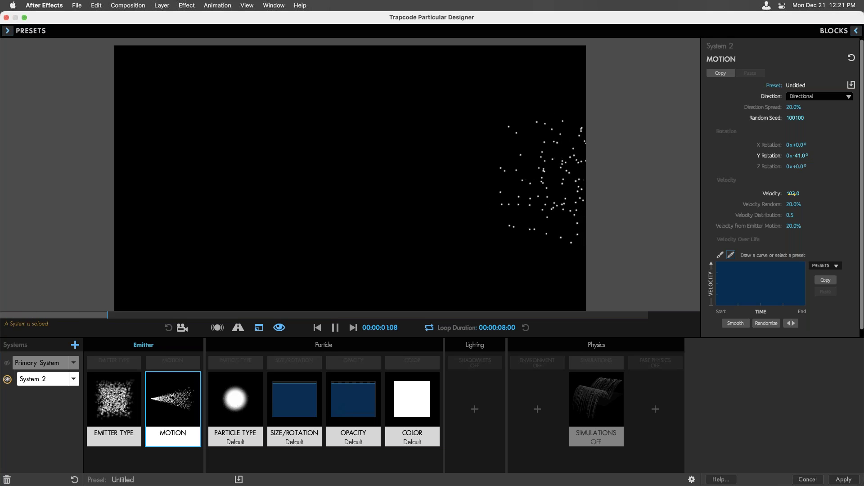
{"action": "left_click", "coordinate": [792, 193]}
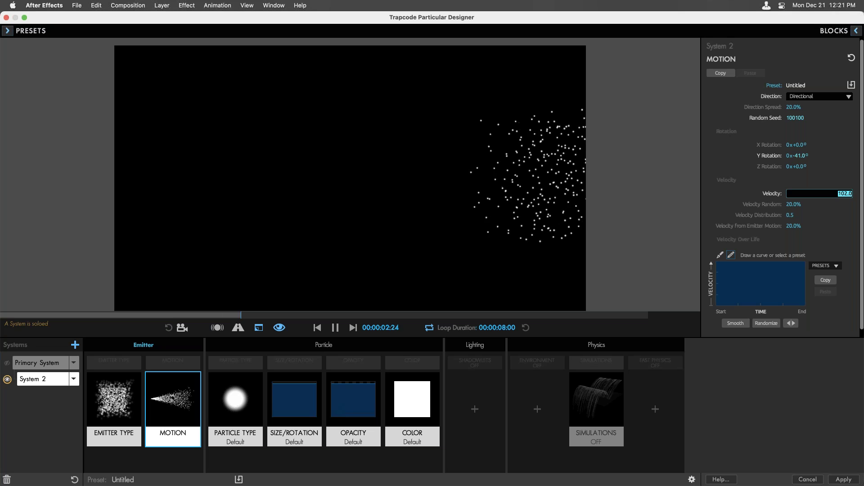
{"action": "type", "text": "800"}
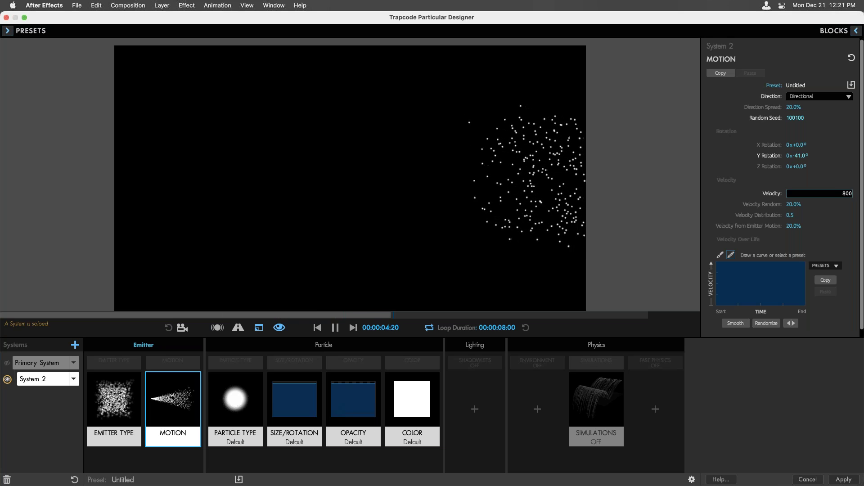
{"action": "key", "text": "Return"}
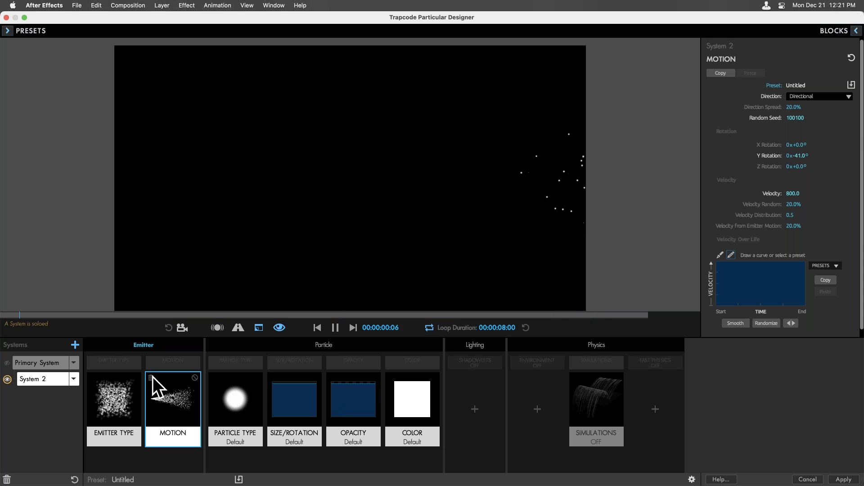
Reduce System 2's emission rate to 10 particles per second
{"action": "left_click", "coordinate": [109, 404]}
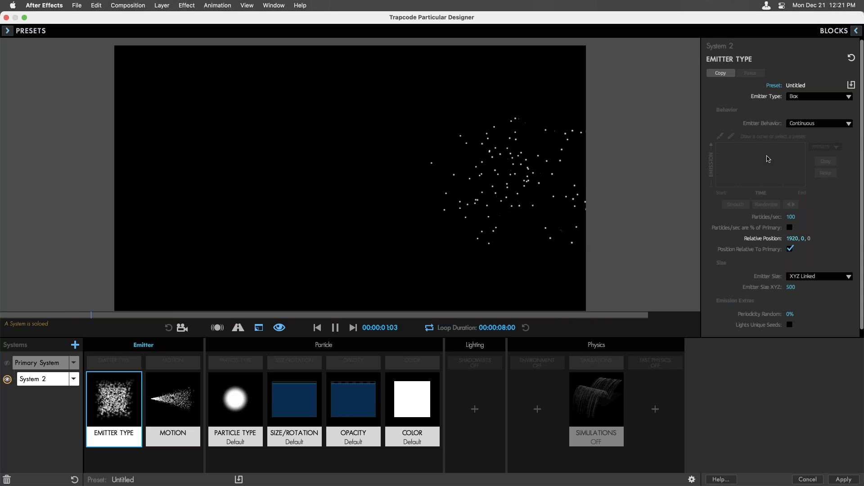
{"action": "left_click", "coordinate": [791, 217]}
{"action": "type", "text": "10"}
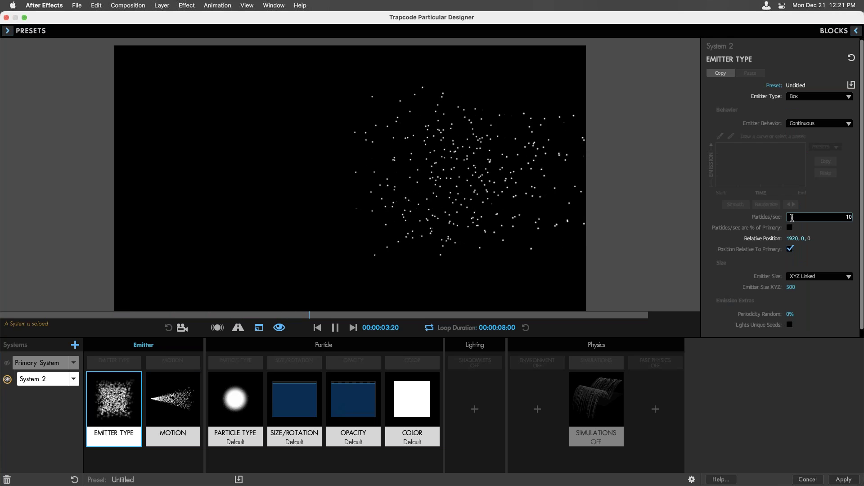
{"action": "key", "text": "Return"}
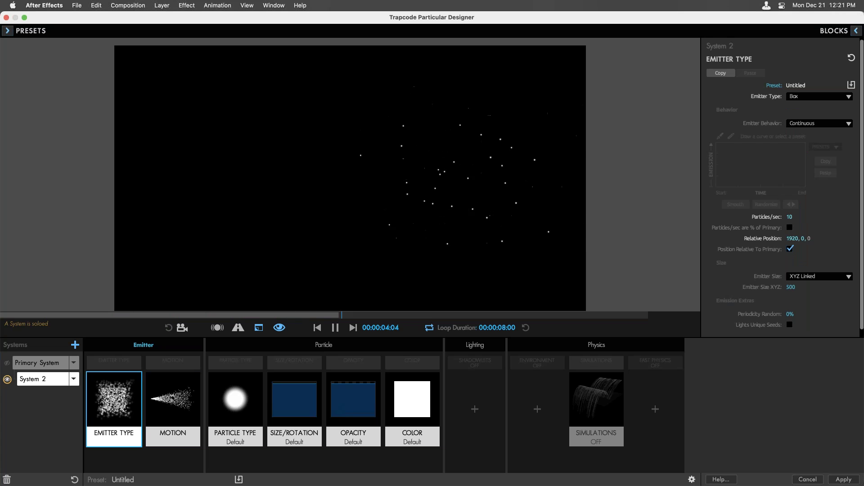
Change System 2's particle type to Sprite, using the Cell 3 image from the Organic Matter collection
{"action": "left_click", "coordinate": [238, 416]}
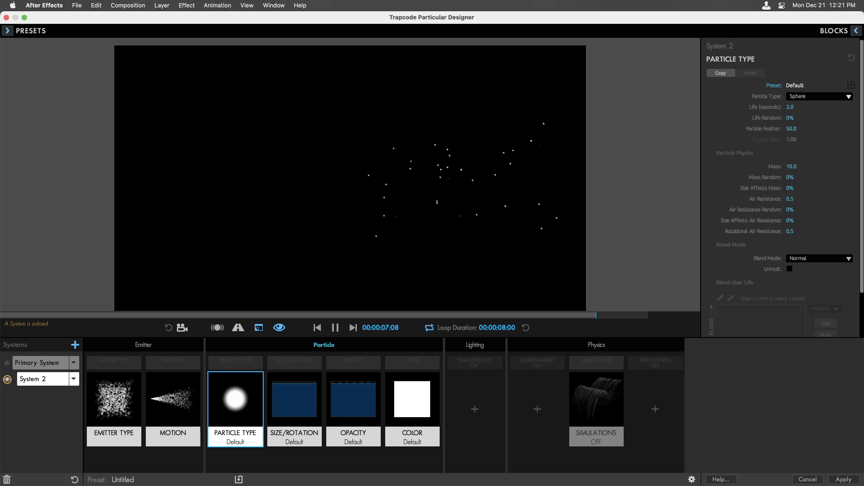
{"action": "left_click", "coordinate": [805, 96]}
{"action": "left_click", "coordinate": [747, 152]}
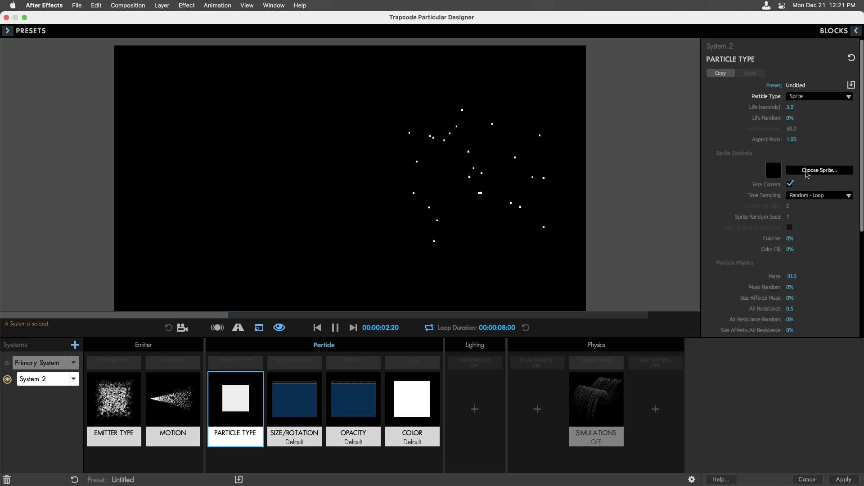
{"action": "left_click", "coordinate": [807, 171]}
{"action": "scroll", "coordinate": [498, 279], "scroll_direction": "down", "scroll_amount": 20}
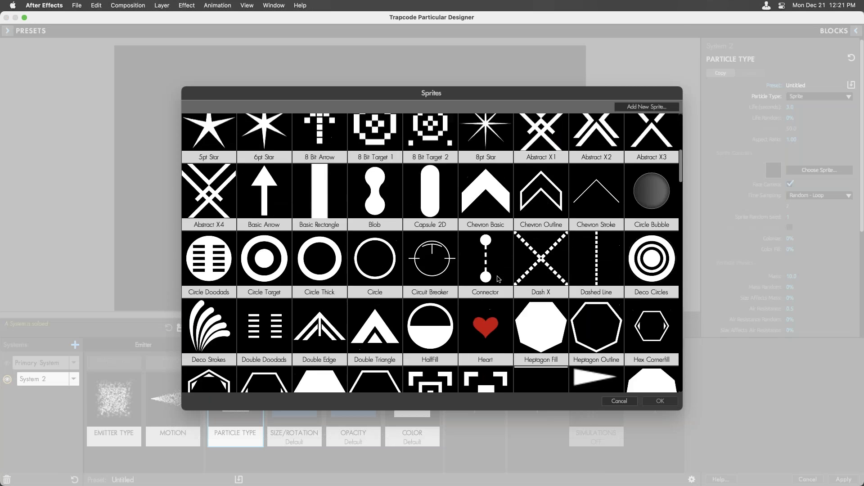
{"action": "scroll", "coordinate": [498, 280], "scroll_direction": "down", "scroll_amount": 10}
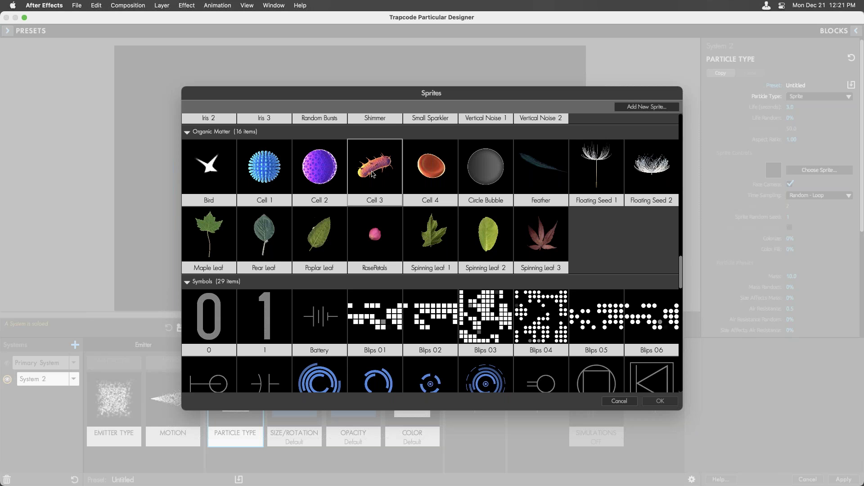
{"action": "left_click", "coordinate": [373, 174]}
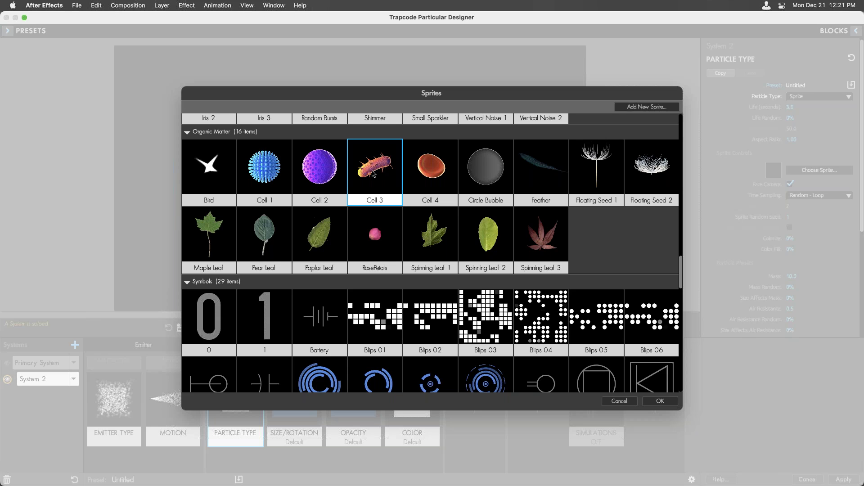
{"action": "left_click", "coordinate": [660, 401]}
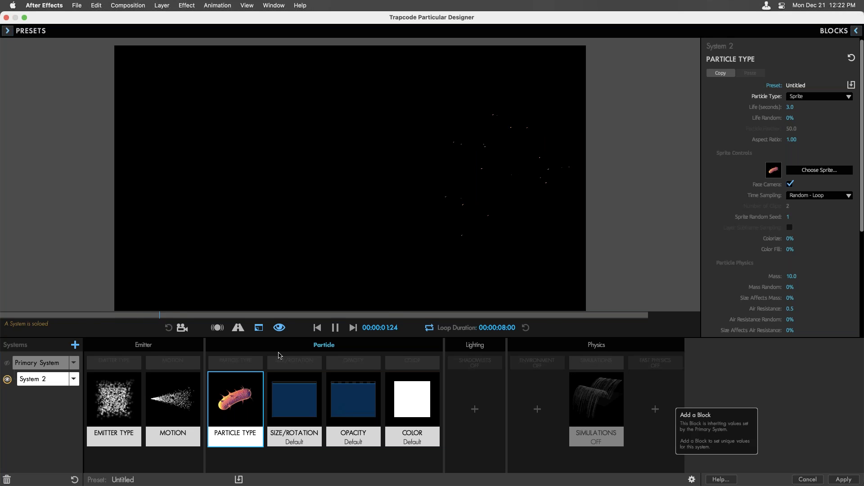
Set System 2's particle size to 50 with a Size Random of 85%
{"action": "left_click", "coordinate": [295, 403]}
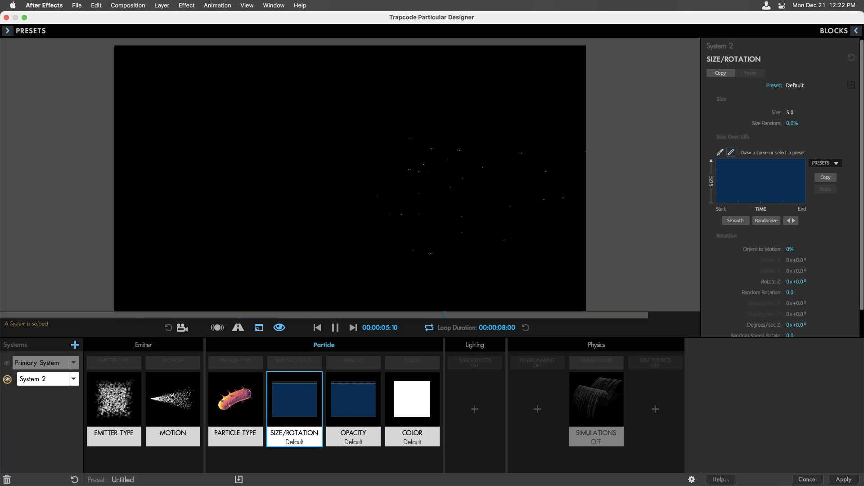
{"action": "left_click", "coordinate": [790, 112]}
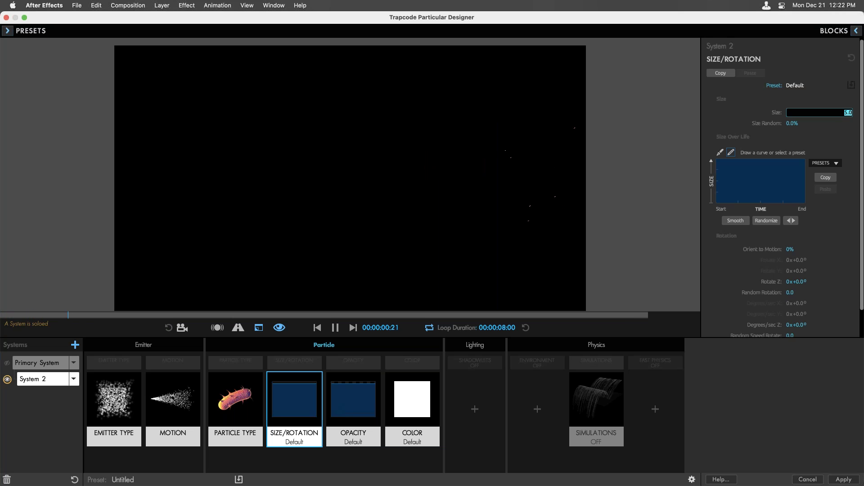
{"action": "key", "text": "Return"}
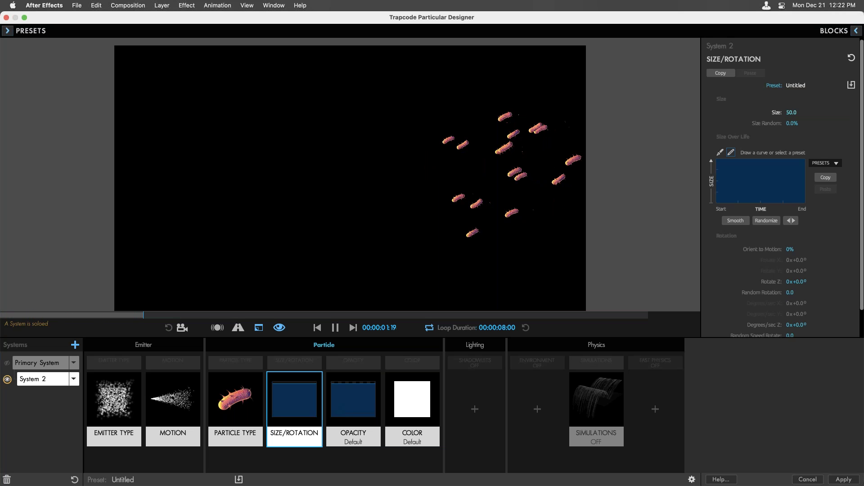
{"action": "left_click", "coordinate": [790, 123]}
{"action": "type", "text": "76"}
{"action": "key", "text": "Return"}
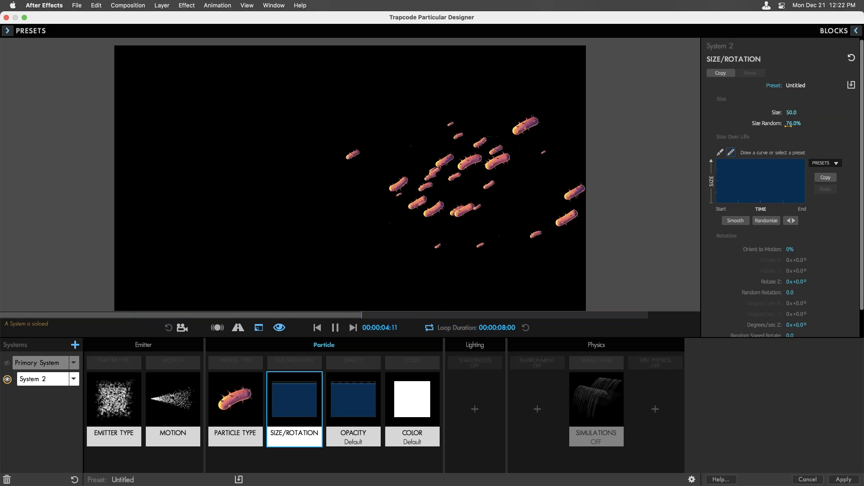
{"action": "left_click", "coordinate": [790, 123]}
{"action": "type", "text": "85"}
{"action": "key", "text": "Return"}
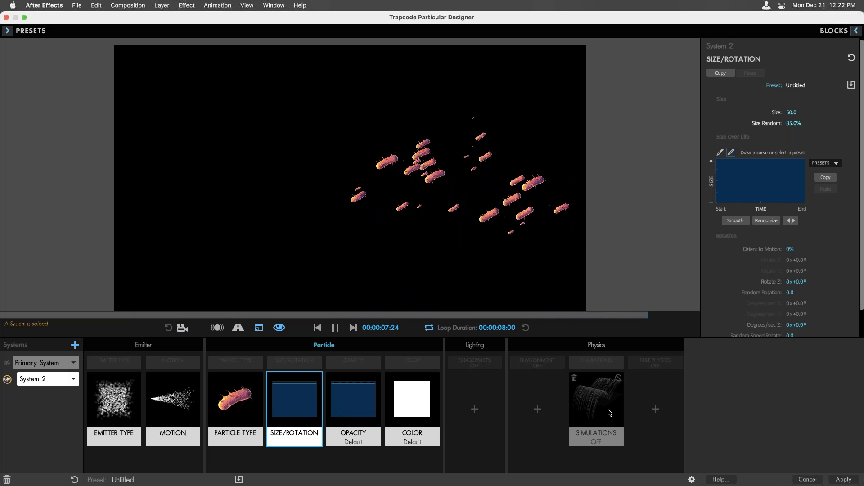
Enable Flocking in System 2's simulations, with Attract, Separate and Align all set to 0
{"action": "left_click", "coordinate": [587, 412]}
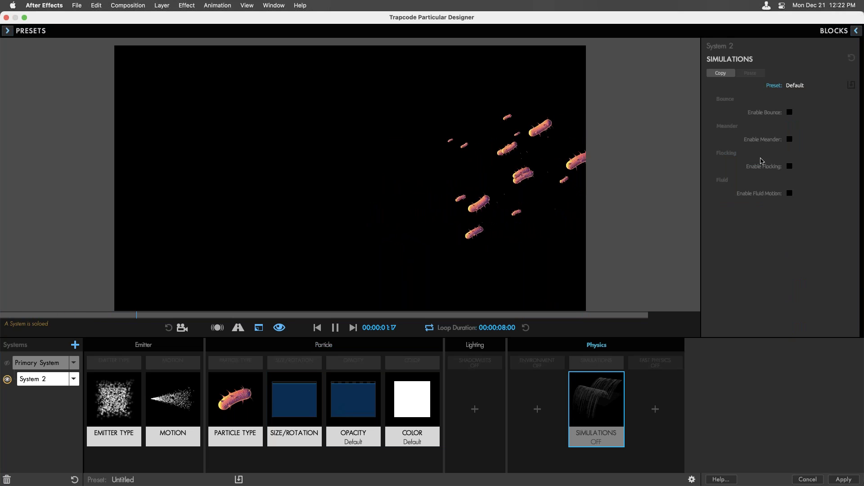
{"action": "left_click", "coordinate": [790, 166]}
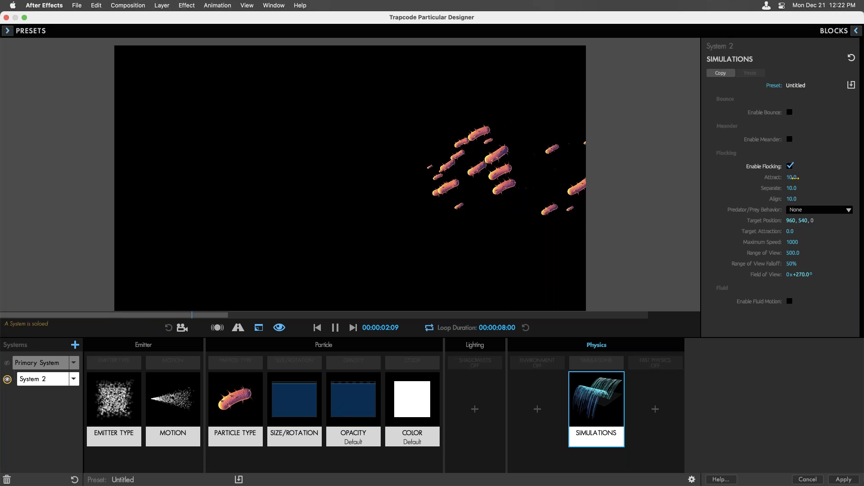
{"action": "left_click", "coordinate": [792, 177]}
{"action": "type", "text": "0"}
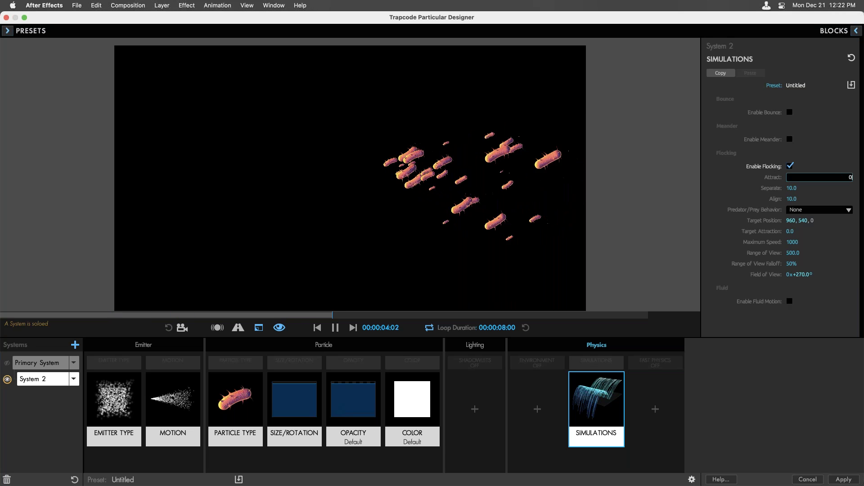
{"action": "key", "text": "Tab"}
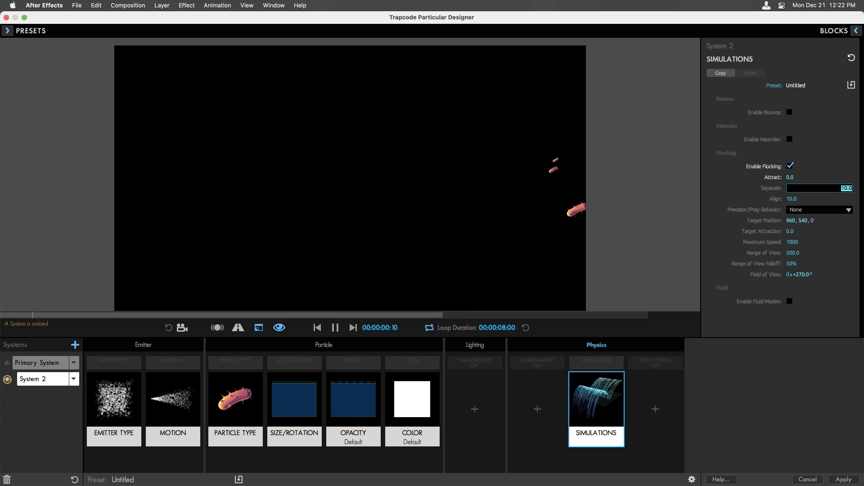
{"action": "key", "text": "Tab"}
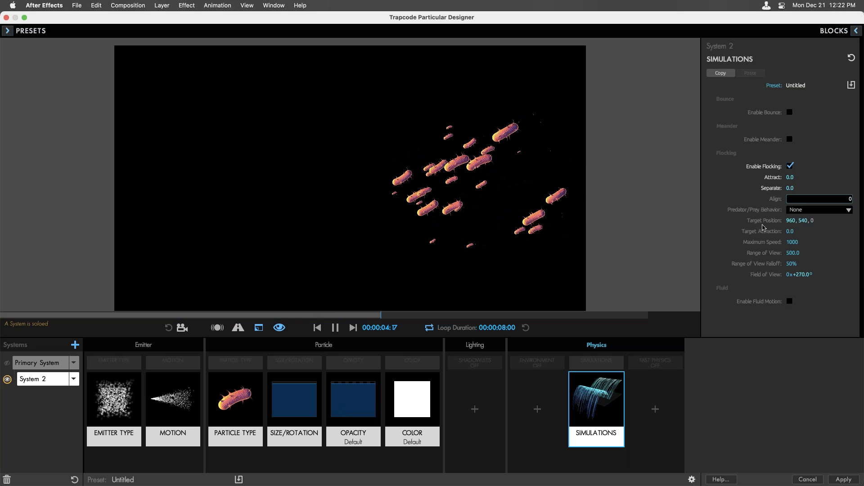
Set System 2's flocking Target Position X to 0, Target Attraction to 50 and Range of View to 2000
{"action": "left_click", "coordinate": [795, 220]}
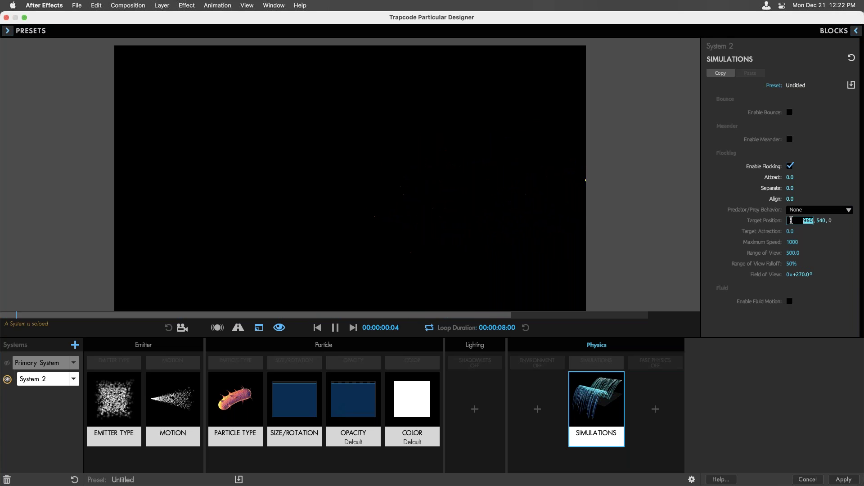
{"action": "type", "text": "0"}
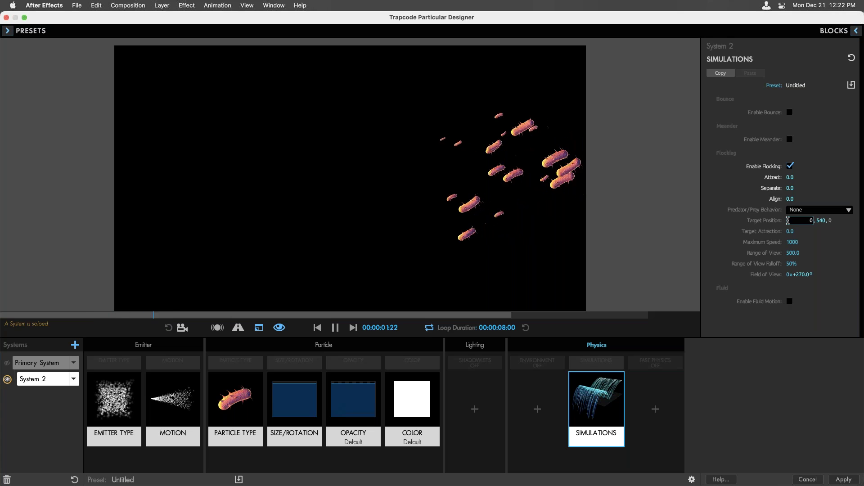
{"action": "key", "text": "Return"}
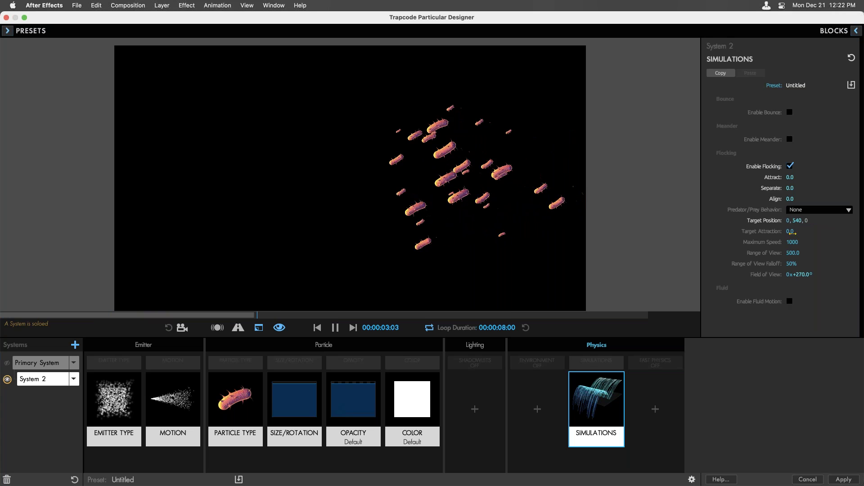
{"action": "key", "text": "Tab"}
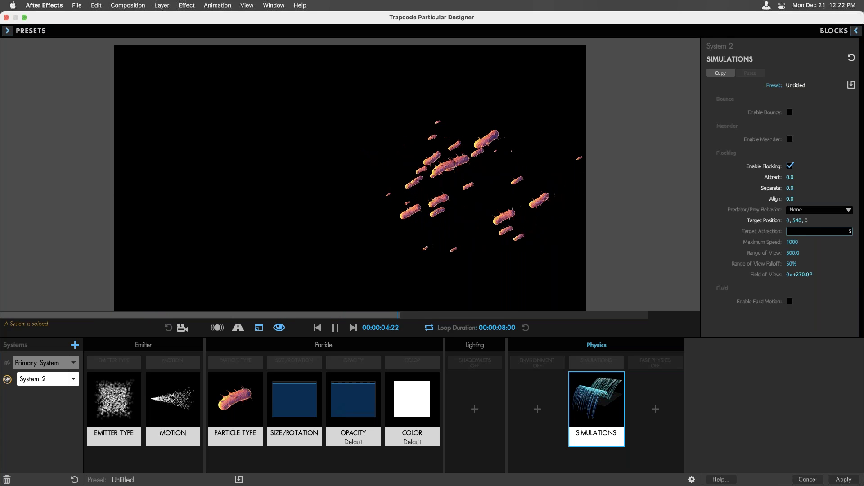
{"action": "type", "text": "50"}
{"action": "key", "text": "Return"}
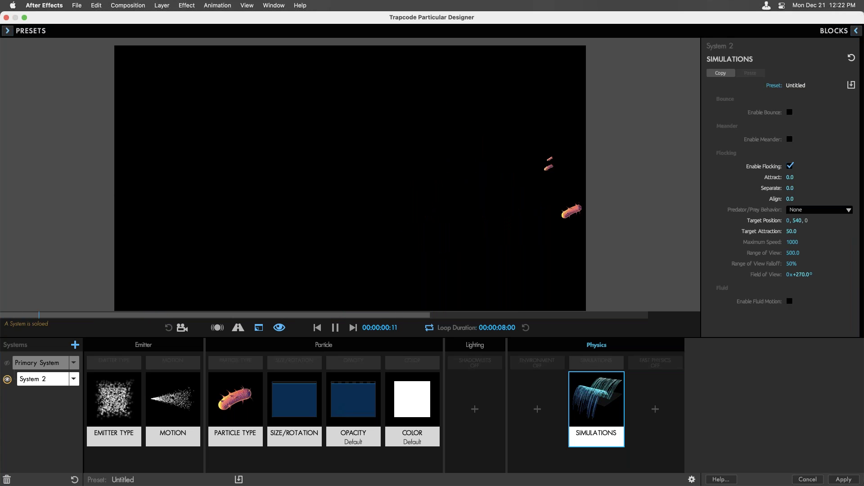
{"action": "left_click", "coordinate": [792, 253]}
{"action": "type", "text": "2000"}
{"action": "key", "text": "Return"}
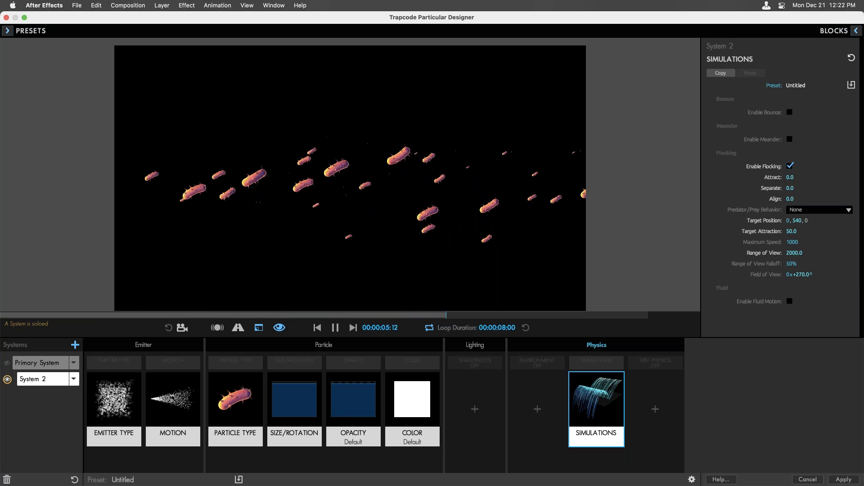
Set System 2's Predator/Prey Behavior to Predator and unsolo the system so both systems are shown together
{"action": "left_click", "coordinate": [819, 210]}
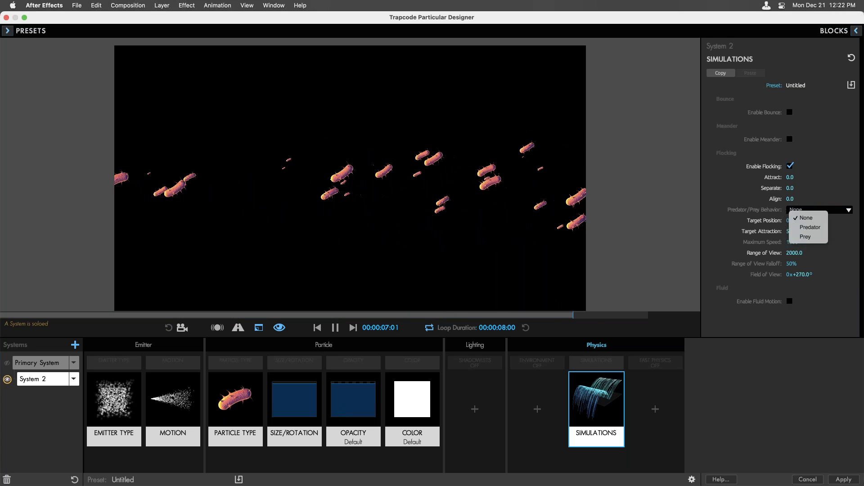
{"action": "left_click", "coordinate": [817, 227]}
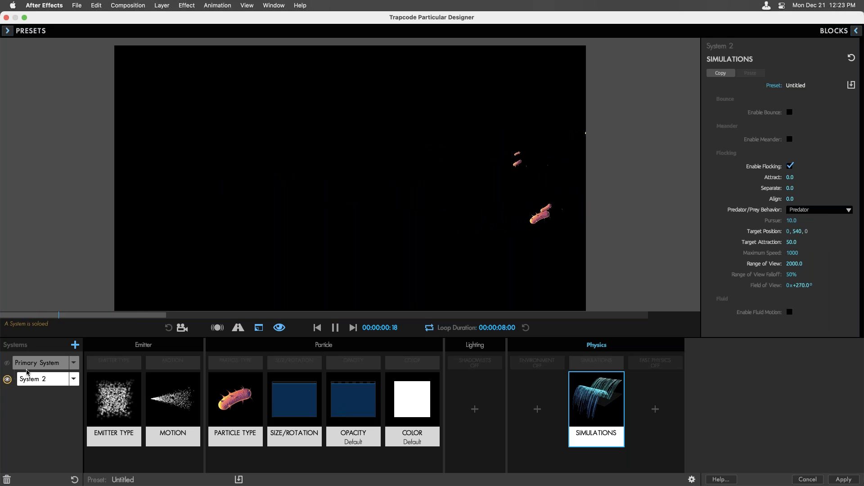
{"action": "left_click", "coordinate": [8, 380]}
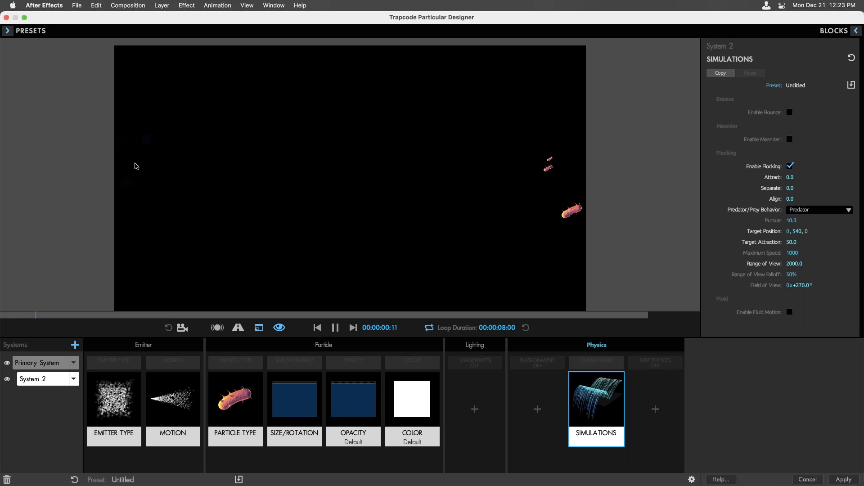
Reduce the Primary System's Evade strength to 0 to see the prey without evasion
{"action": "left_click", "coordinate": [50, 364]}
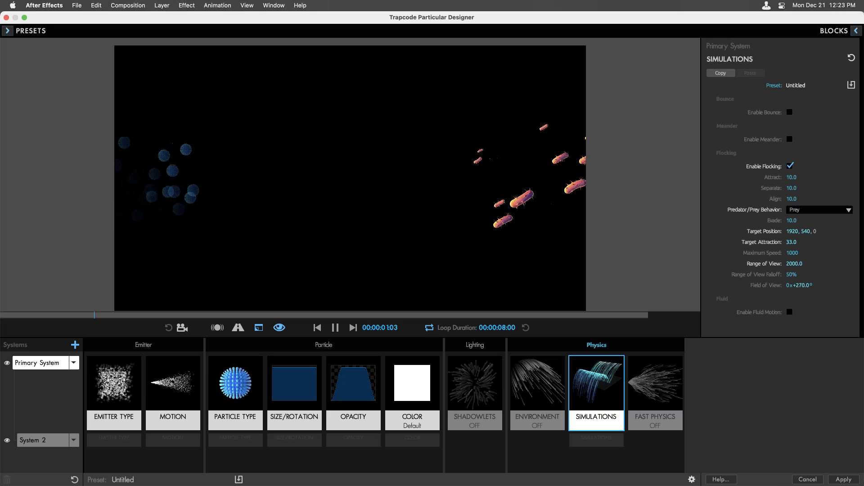
{"action": "left_click", "coordinate": [793, 221]}
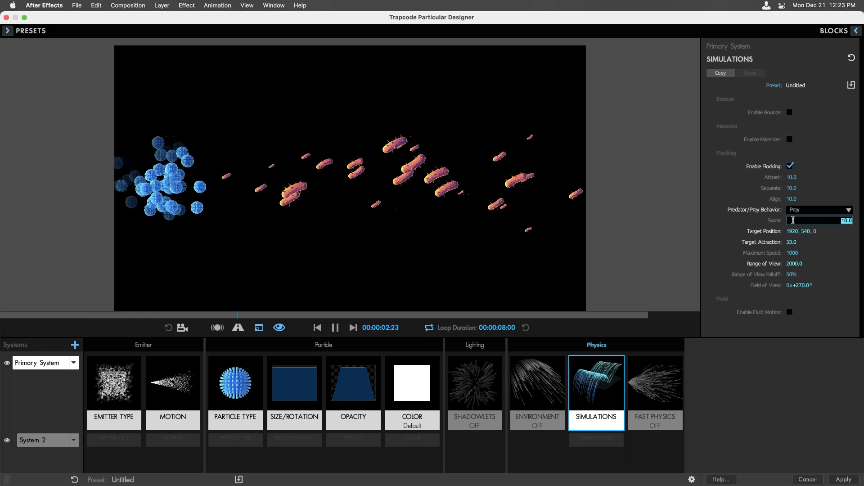
{"action": "type", "text": "0"}
{"action": "key", "text": "Return"}
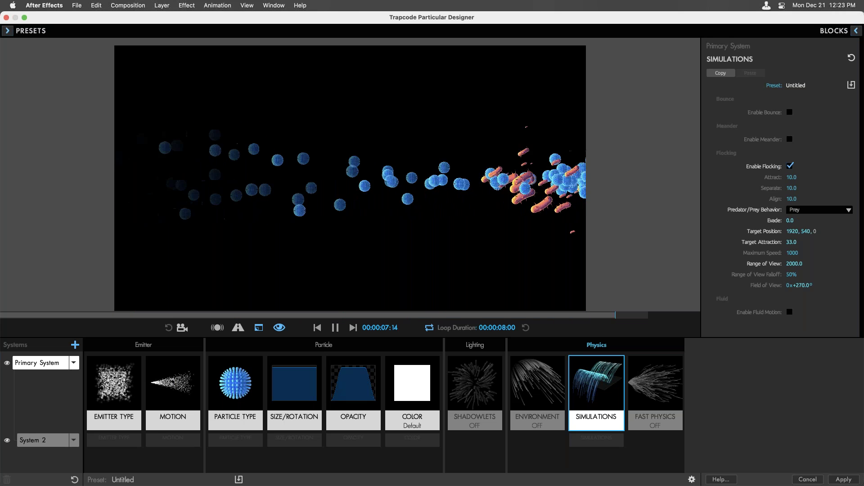
Raise the Primary System's Evade strength to 50
{"action": "left_click", "coordinate": [790, 220]}
{"action": "type", "text": "50"}
{"action": "key", "text": "Return"}
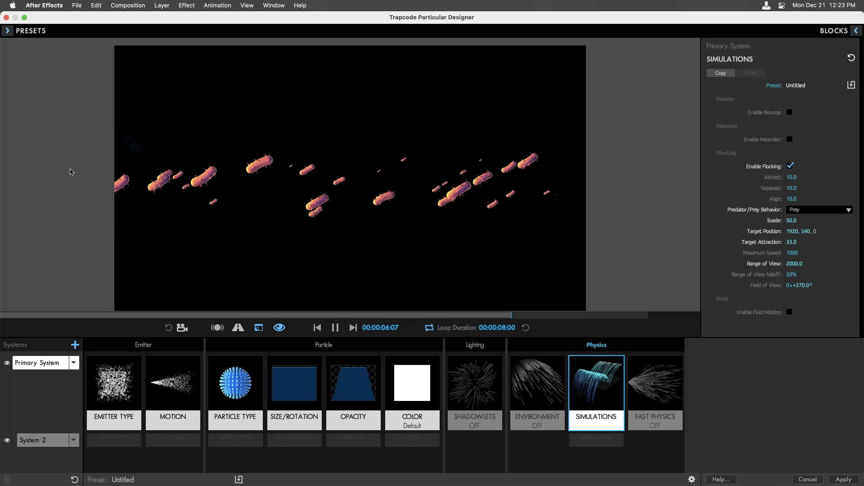
Apply the Designer setup to the PARTICULAR layer and preview the predator/prey animation in Comp 2
{"action": "left_click_drag", "start_coordinate": [464, 18], "coordinate": [430, 8]}
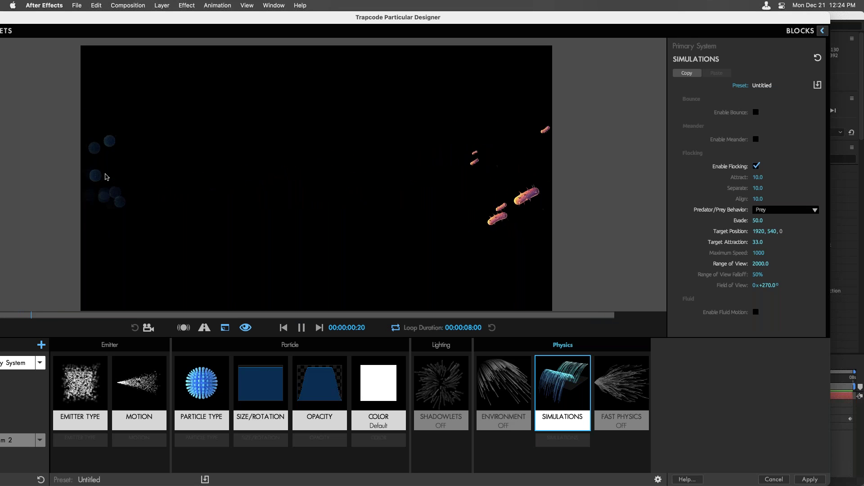
{"action": "left_click_drag", "start_coordinate": [475, 17], "coordinate": [381, 2]}
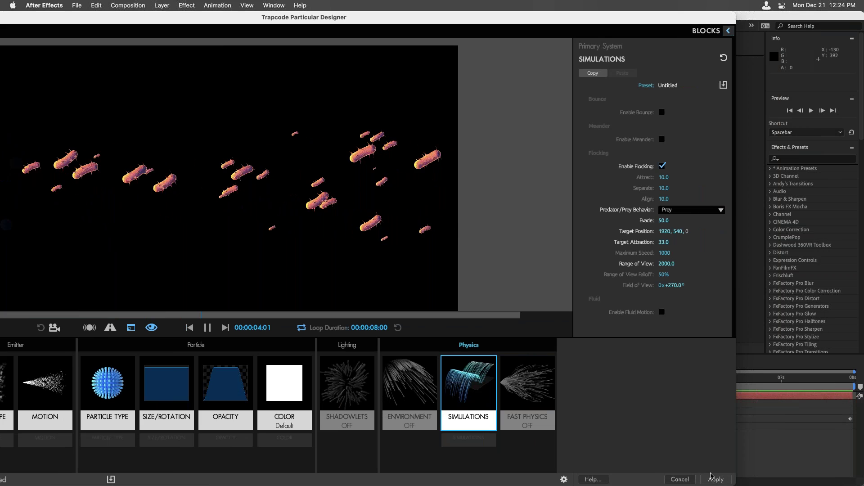
{"action": "left_click", "coordinate": [712, 479]}
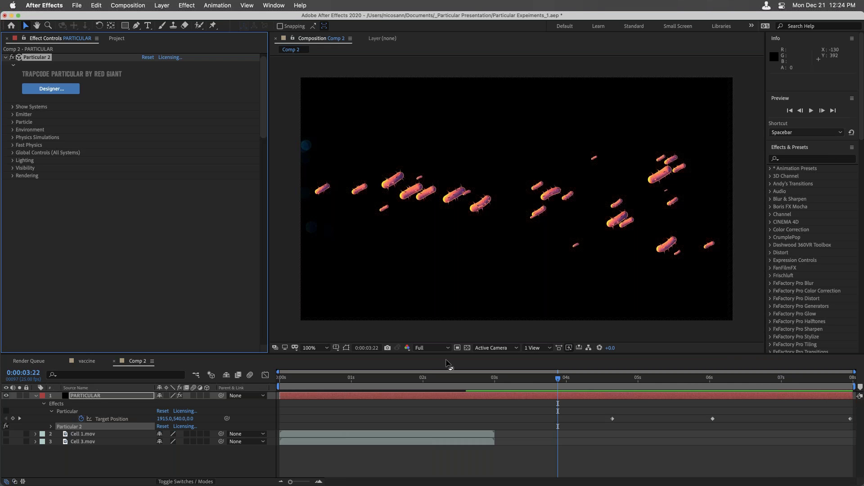
{"action": "left_click", "coordinate": [447, 377]}
{"action": "key", "text": "space"}
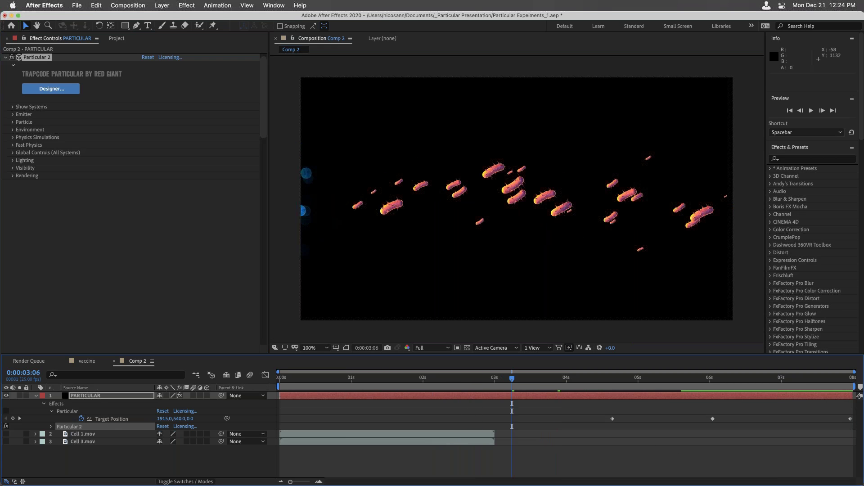
Open the vaccine composition at 0;00;03;01 and look over the effects on its two Particular New layers
{"action": "left_click", "coordinate": [92, 362]}
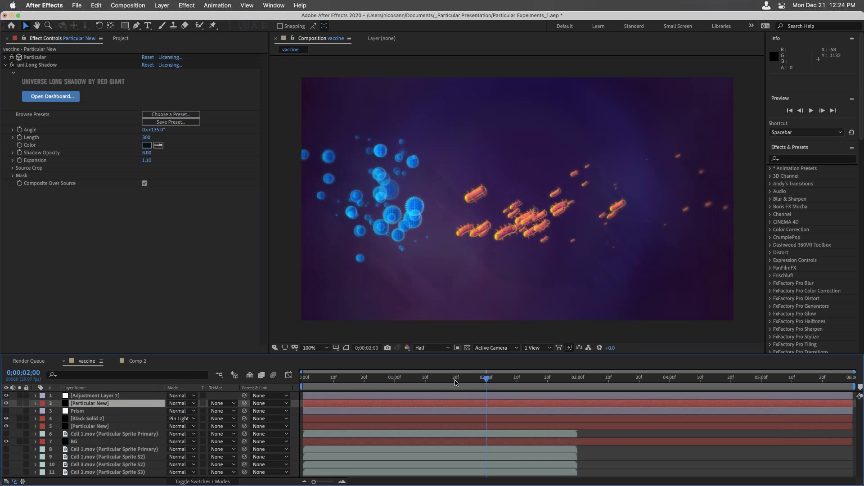
{"action": "left_click_drag", "start_coordinate": [486, 379], "coordinate": [577, 382]}
{"action": "left_click", "coordinate": [4, 65]}
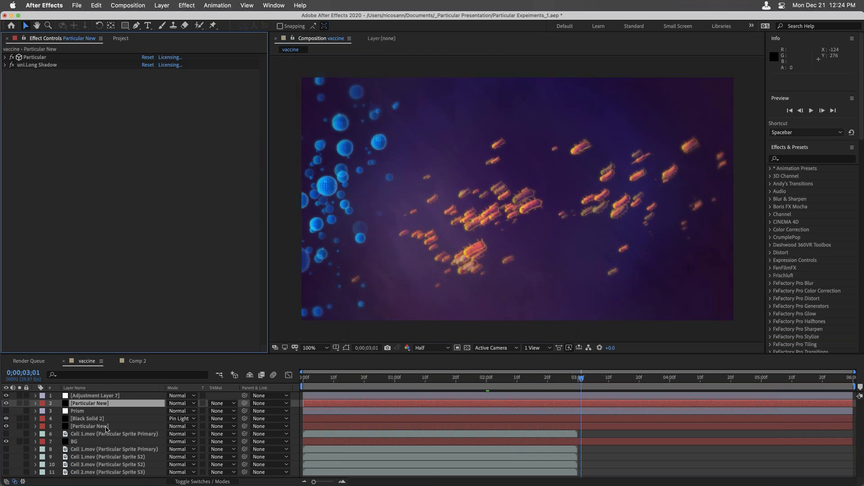
{"action": "left_click", "coordinate": [98, 429]}
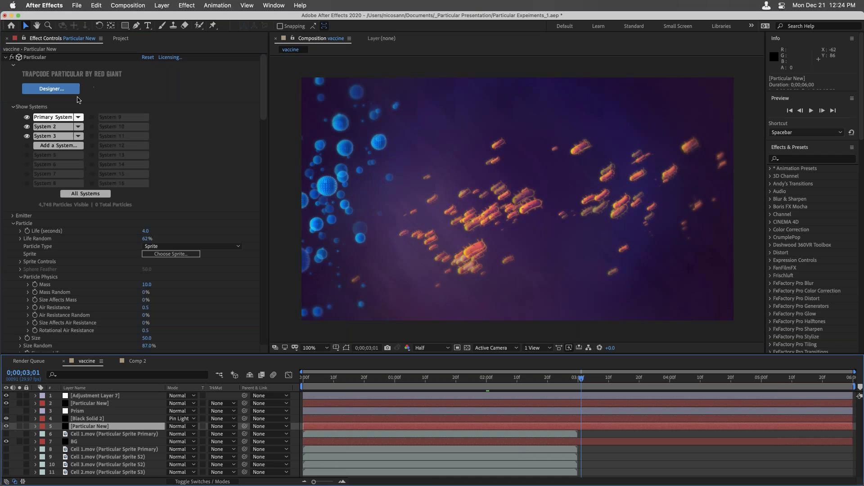
{"action": "left_click", "coordinate": [6, 58]}
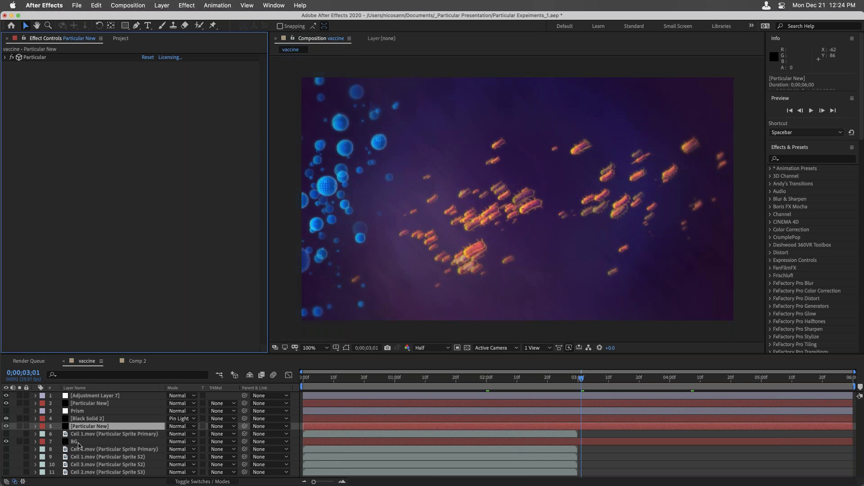
Toggle the BG layer's visibility off and back on, and review the effects on Black Solid 2 and the Prism layer
{"action": "left_click", "coordinate": [78, 443]}
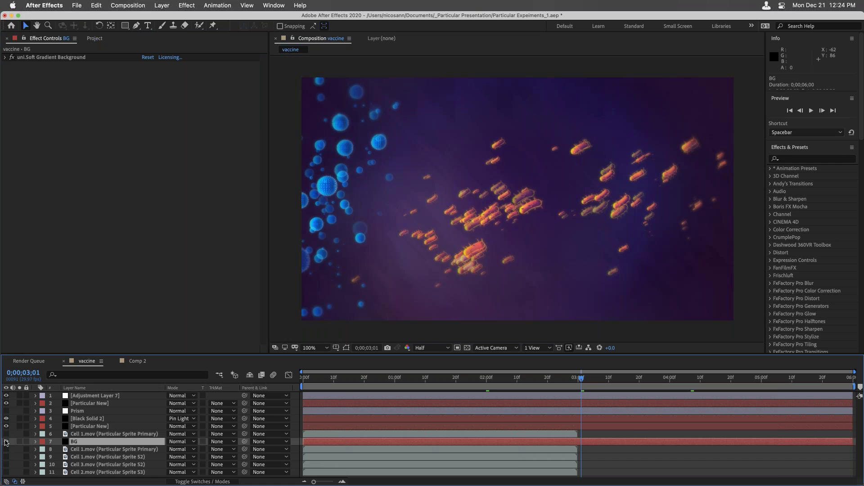
{"action": "left_click", "coordinate": [6, 441]}
{"action": "left_click", "coordinate": [6, 442]}
{"action": "left_click", "coordinate": [89, 428]}
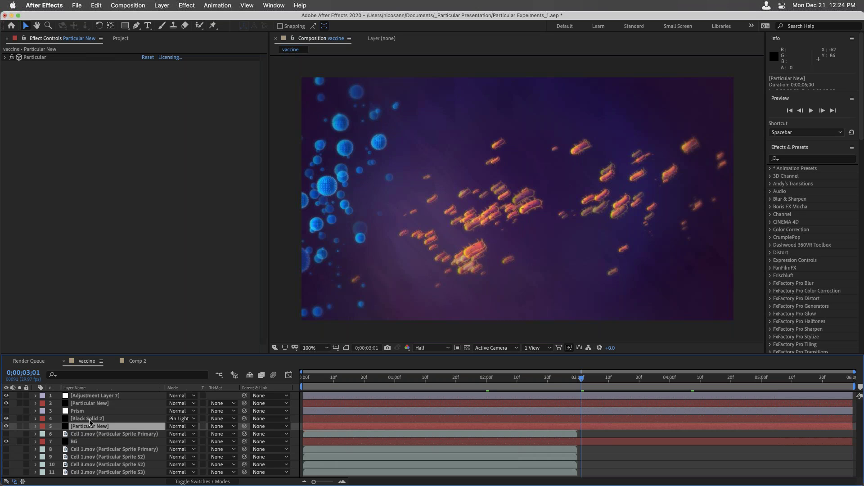
{"action": "left_click", "coordinate": [90, 420]}
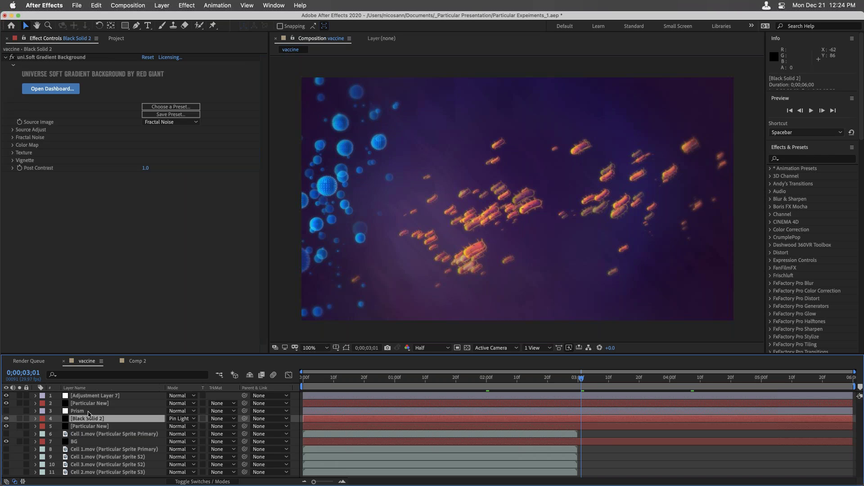
{"action": "left_click", "coordinate": [89, 411]}
Turn off Adjustment Layer 7's effects and re-enable uni.Heatwave, uni.Spectralicious and uni.ShrinkRay one at a time to compare the look
{"action": "left_click", "coordinate": [88, 396]}
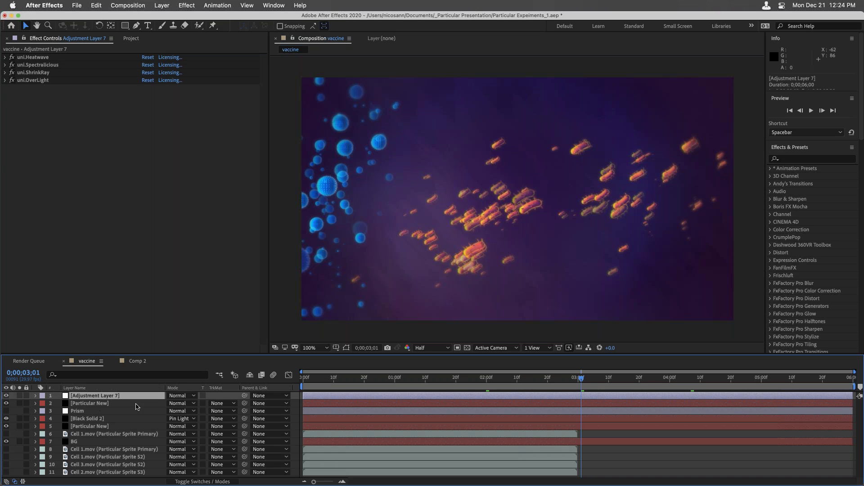
{"action": "left_click_drag", "start_coordinate": [12, 57], "coordinate": [14, 90]}
{"action": "left_click", "coordinate": [11, 57]}
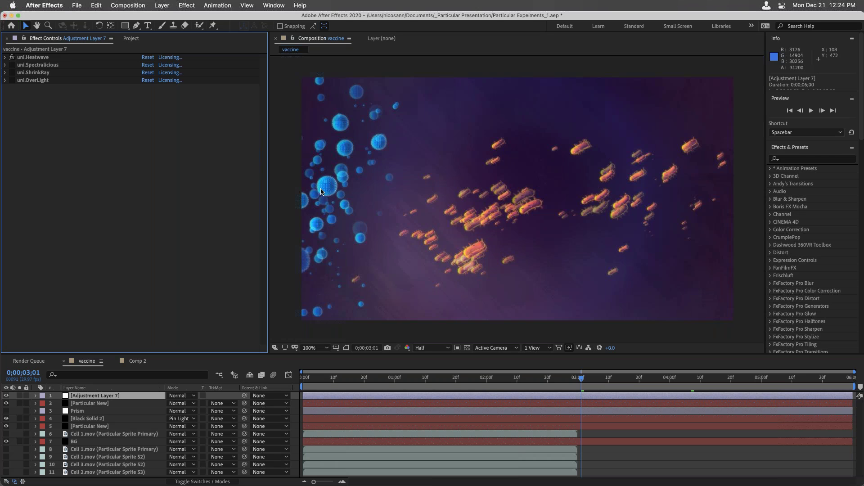
{"action": "left_click", "coordinate": [12, 65]}
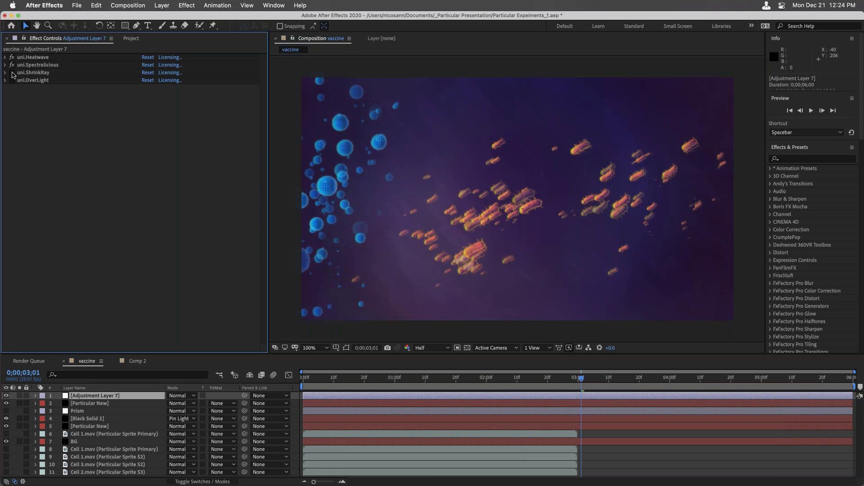
{"action": "left_click", "coordinate": [11, 72]}
Toggle uni.Long Shadow off and on for the upper Particular New layer to compare its contribution
{"action": "left_click", "coordinate": [92, 406]}
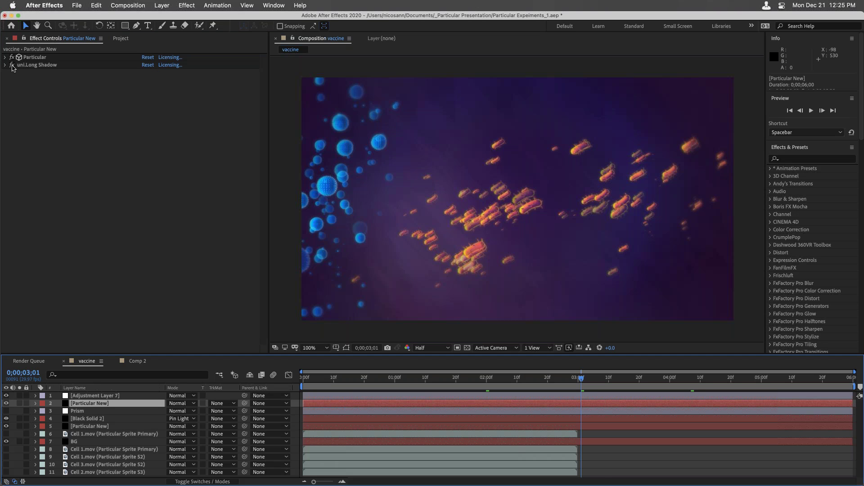
{"action": "left_click", "coordinate": [12, 65]}
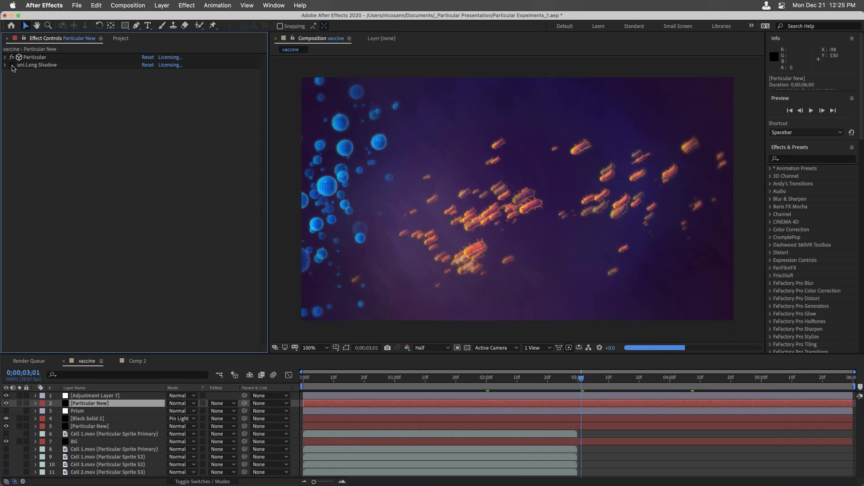
{"action": "left_click", "coordinate": [11, 65]}
{"action": "left_click", "coordinate": [11, 65]}
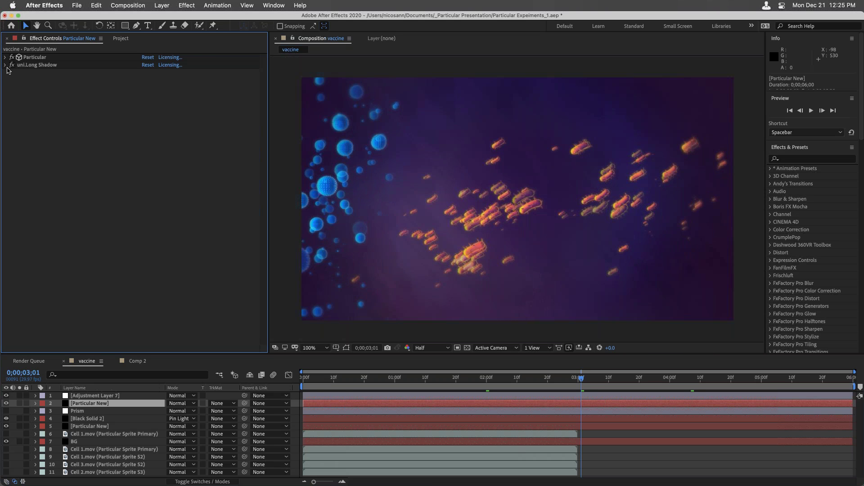
Show the uni.Long Shadow settings of the upper Particular New layer and preview the vaccine composition from 0;00;01;02
{"action": "left_click", "coordinate": [5, 65]}
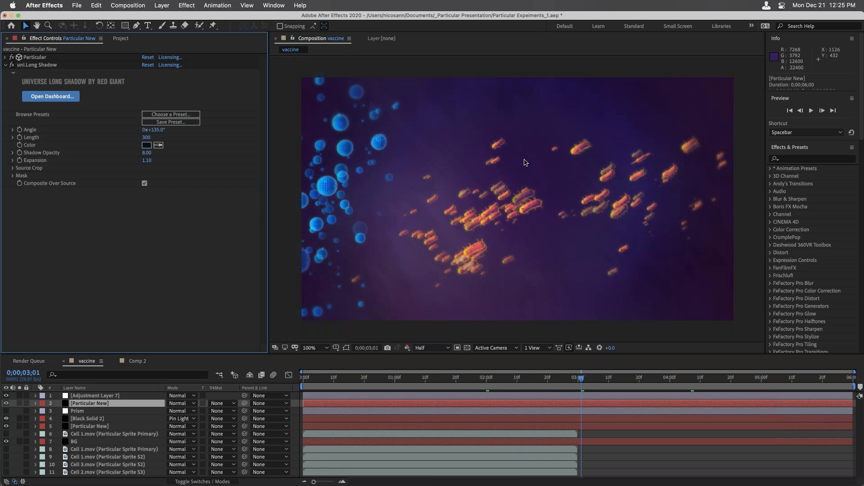
{"action": "left_click_drag", "start_coordinate": [506, 383], "coordinate": [401, 384]}
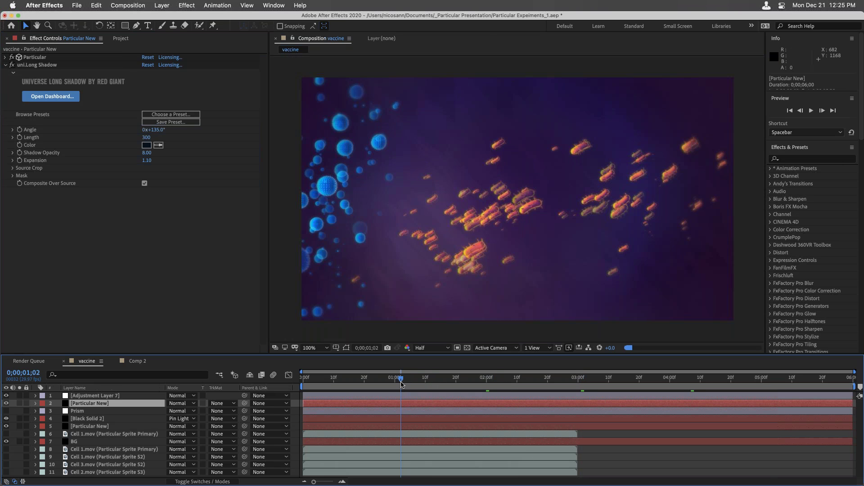
{"action": "key", "text": "space"}
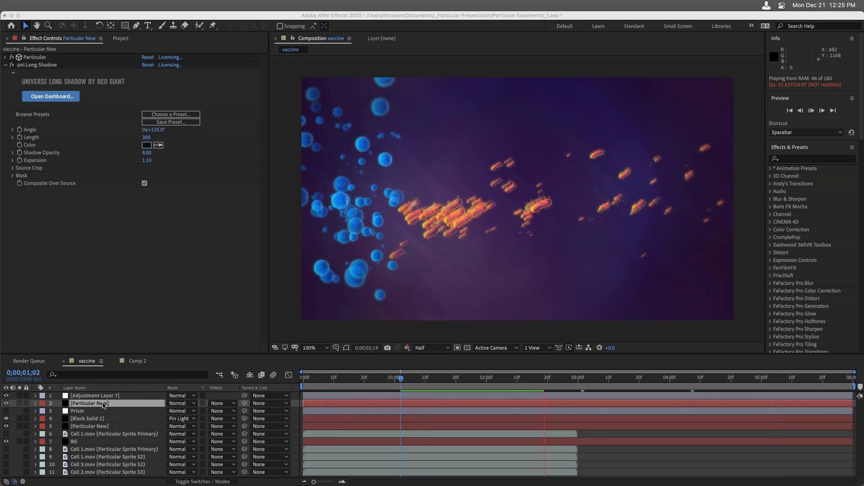
Stop the preview at 0;00;01;17 and open the Particular Designer for the upper Particular New layer
{"action": "left_click", "coordinate": [5, 59]}
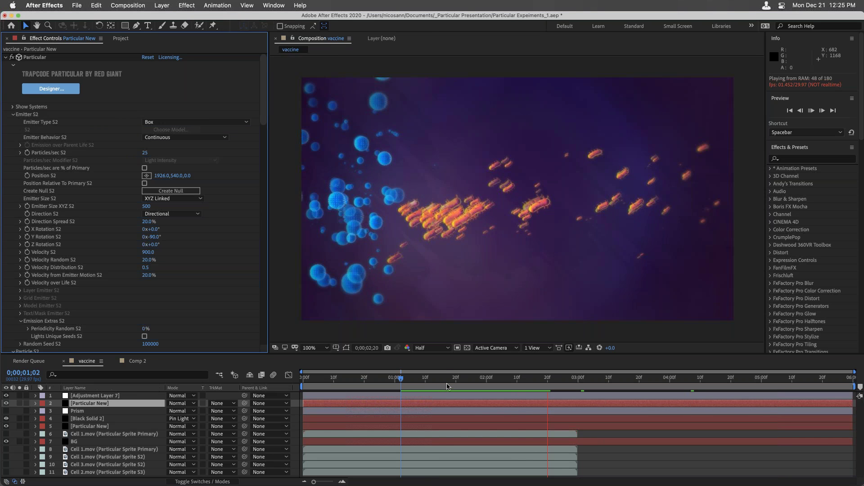
{"action": "left_click", "coordinate": [447, 386]}
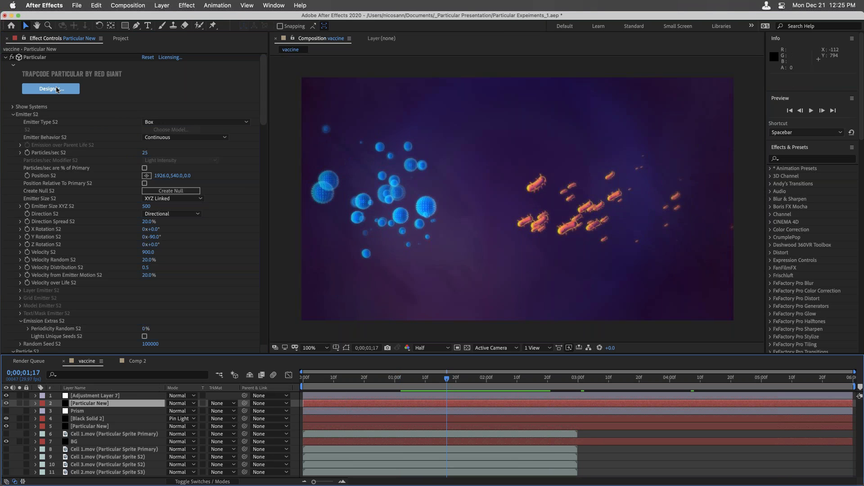
{"action": "left_click", "coordinate": [57, 89]}
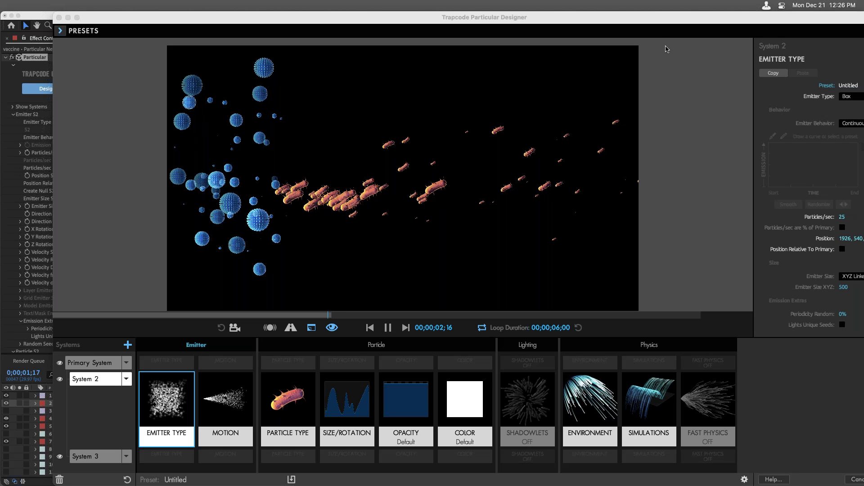
Switch the Designer's acceleration preference to GPU to view its Direct and Streaming options, return it to CPU and accept
{"action": "left_click", "coordinate": [744, 480]}
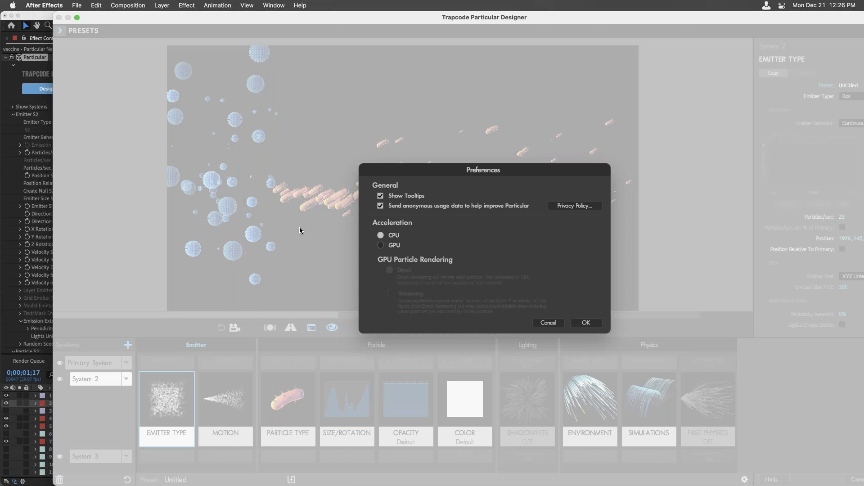
{"action": "left_click", "coordinate": [381, 245]}
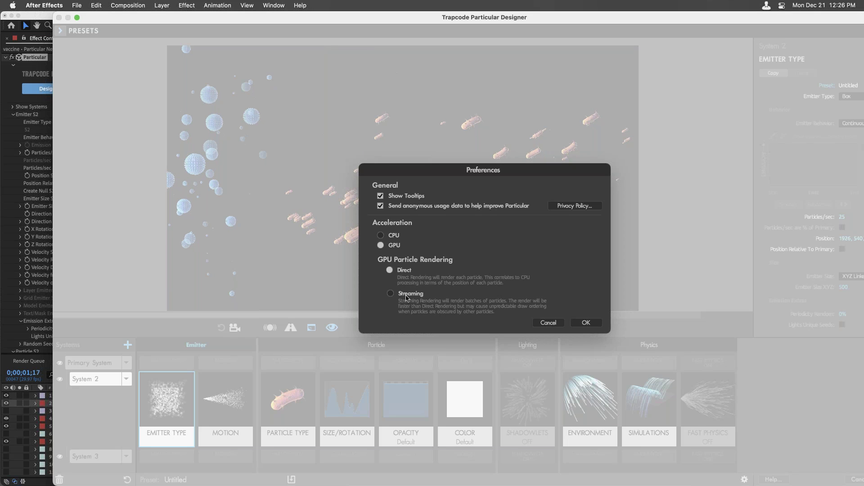
{"action": "left_click", "coordinate": [380, 235]}
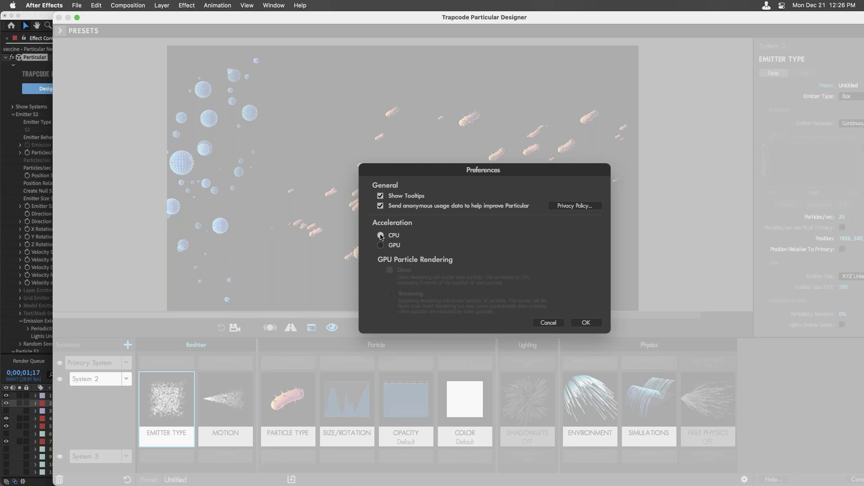
{"action": "left_click", "coordinate": [592, 326]}
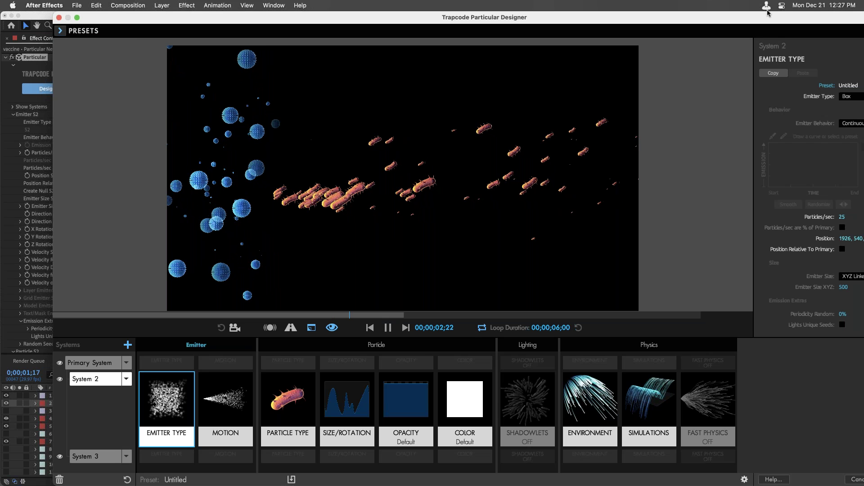
Apply the Designer setup to the layer and move the vaccine composition to 0;00;02;02
{"action": "left_click_drag", "start_coordinate": [750, 16], "coordinate": [669, 13]}
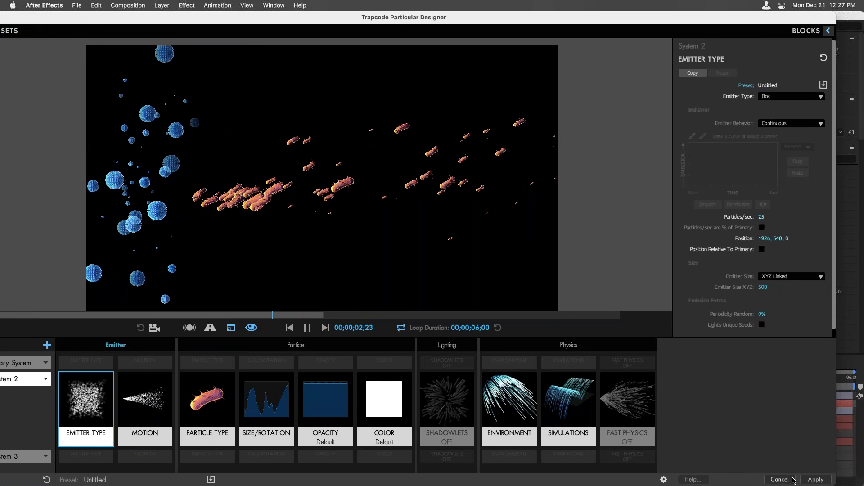
{"action": "left_click", "coordinate": [815, 480]}
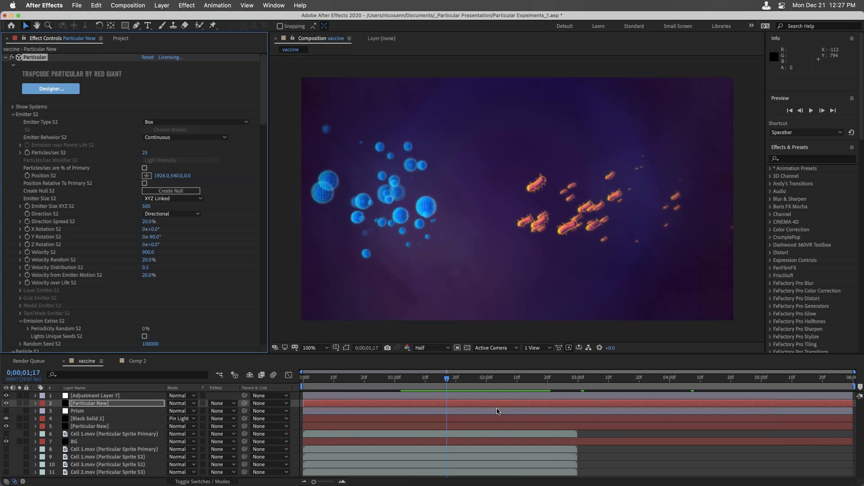
{"action": "left_click", "coordinate": [492, 383]}
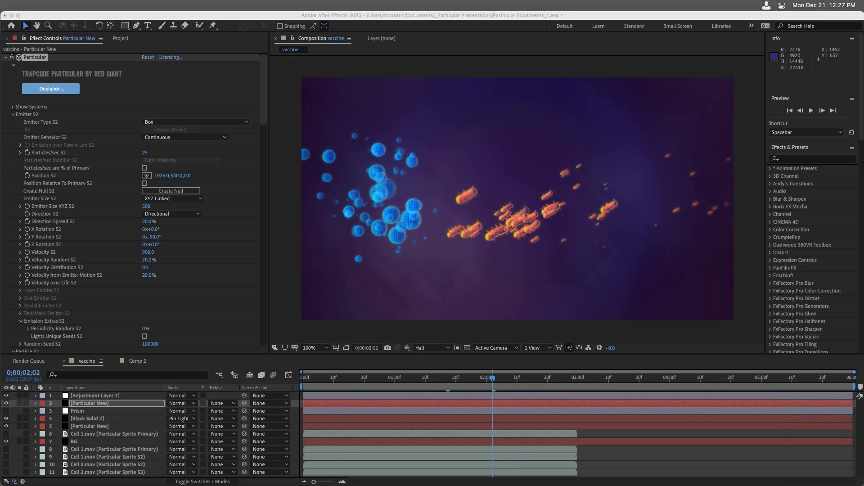
Collapse System 2's Emitter, Particle, Environment, Physics Simulations and Fast Physics groups in the Particular effect
{"action": "left_click", "coordinate": [14, 115]}
{"action": "left_click", "coordinate": [12, 122]}
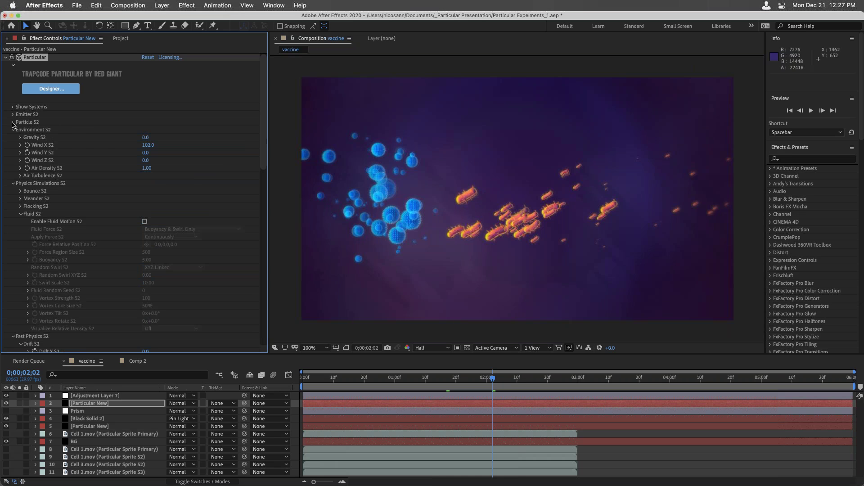
{"action": "left_click", "coordinate": [12, 129]}
{"action": "left_click", "coordinate": [13, 137]}
{"action": "left_click", "coordinate": [13, 145]}
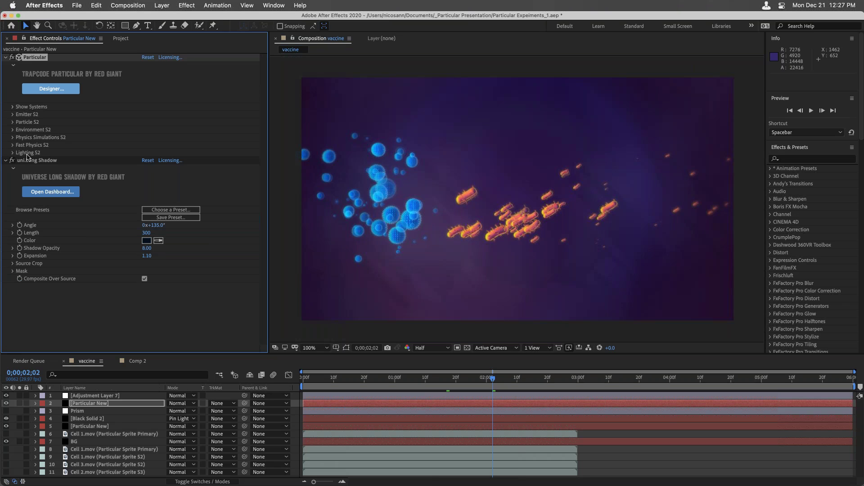
Switch Particular to the Primary System and collapse its Fluid, Fast Physics, Global Controls and Lighting groups
{"action": "left_click", "coordinate": [16, 108]}
{"action": "left_click", "coordinate": [53, 117]}
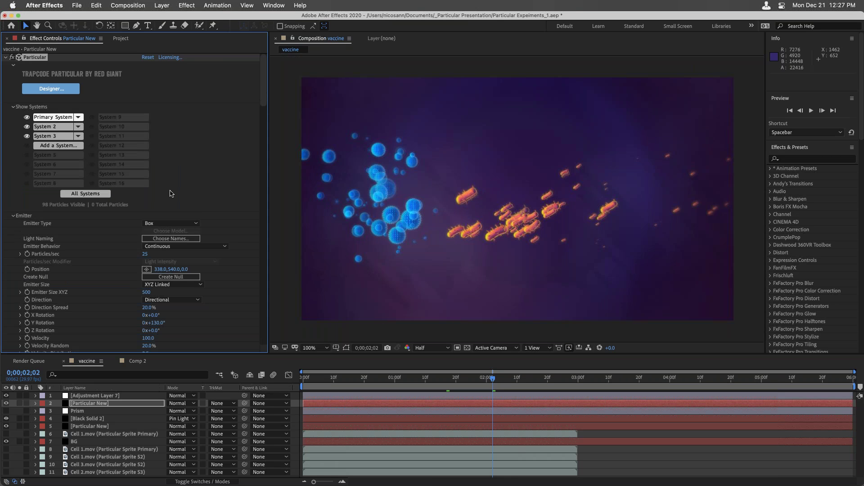
{"action": "scroll", "coordinate": [170, 194], "scroll_direction": "down", "scroll_amount": 1}
{"action": "scroll", "coordinate": [170, 194], "scroll_direction": "down", "scroll_amount": 8}
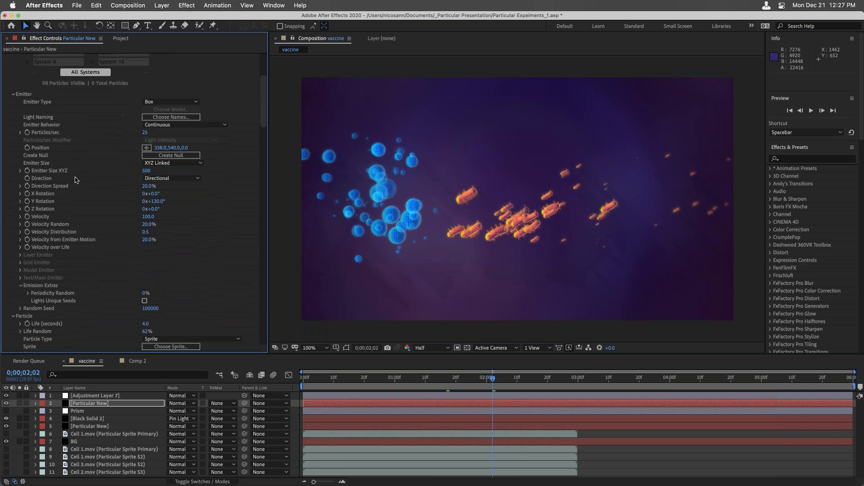
{"action": "scroll", "coordinate": [76, 180], "scroll_direction": "down", "scroll_amount": 20}
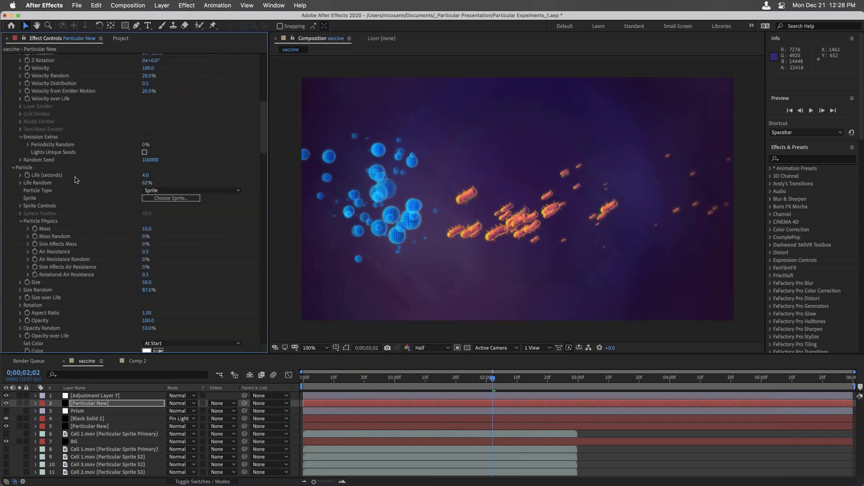
{"action": "scroll", "coordinate": [75, 180], "scroll_direction": "down", "scroll_amount": 17}
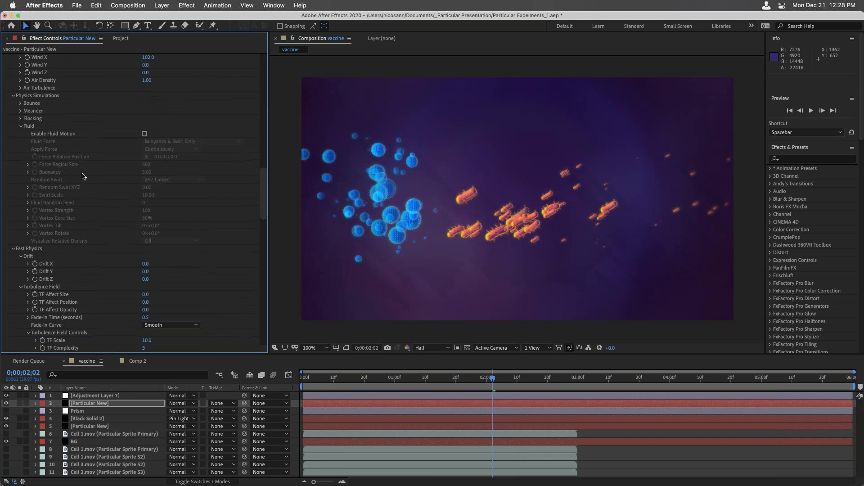
{"action": "left_click", "coordinate": [20, 126]}
{"action": "left_click", "coordinate": [14, 134]}
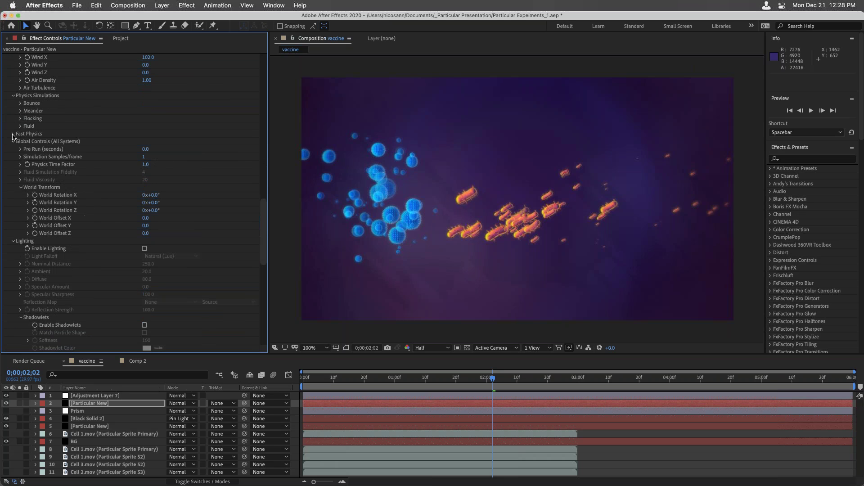
{"action": "left_click", "coordinate": [13, 141]}
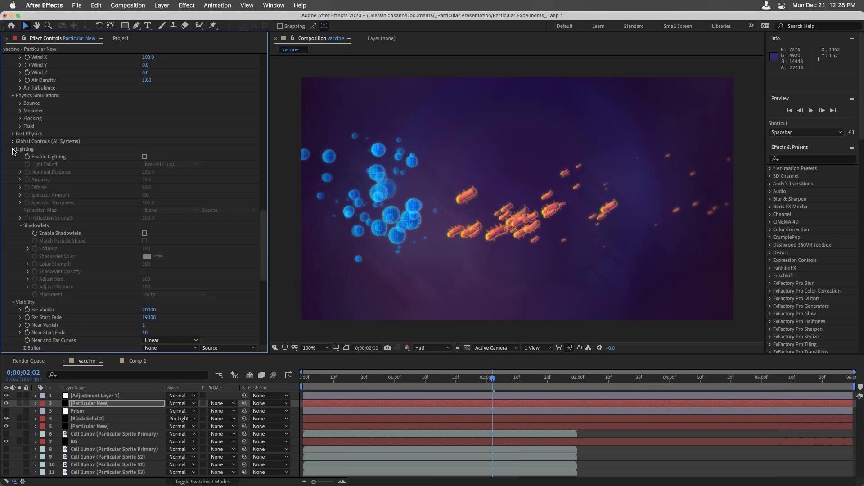
{"action": "left_click", "coordinate": [14, 151]}
Examine Particular's Rendering settings, including the Acceleration setting and the Render Mode choices, leaving Full Render active
{"action": "scroll", "coordinate": [69, 219], "scroll_direction": "down", "scroll_amount": 3}
{"action": "scroll", "coordinate": [69, 218], "scroll_direction": "down", "scroll_amount": 3}
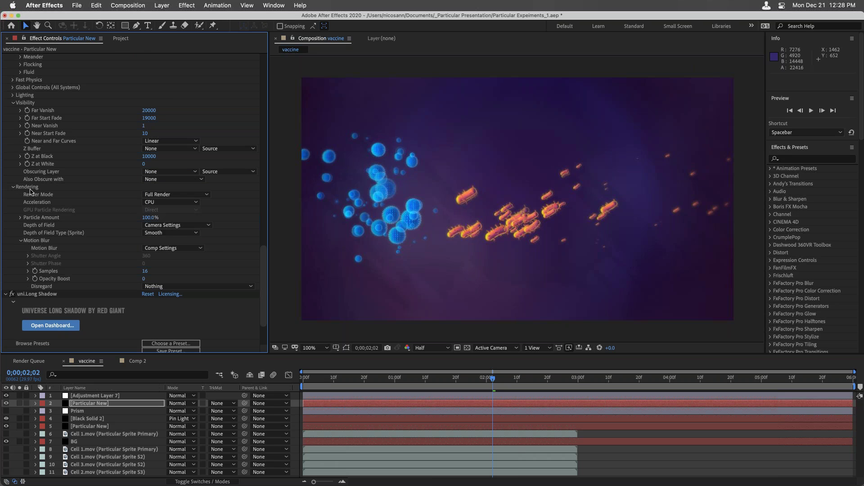
{"action": "scroll", "coordinate": [30, 191], "scroll_direction": "up", "scroll_amount": 15}
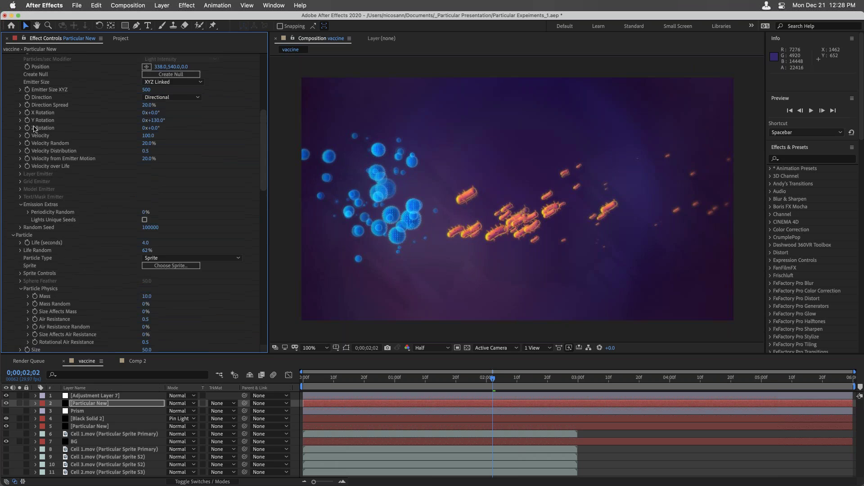
{"action": "scroll", "coordinate": [35, 129], "scroll_direction": "up", "scroll_amount": 10}
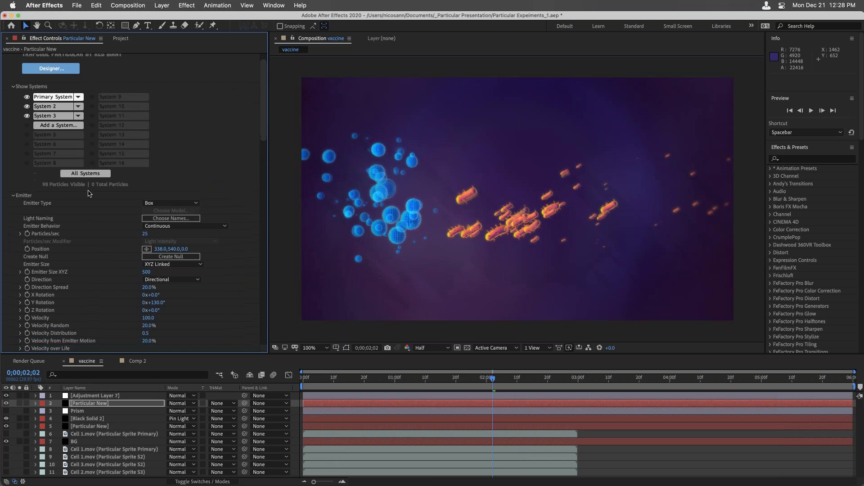
{"action": "scroll", "coordinate": [88, 193], "scroll_direction": "down", "scroll_amount": 20}
{"action": "scroll", "coordinate": [77, 193], "scroll_direction": "down", "scroll_amount": 15}
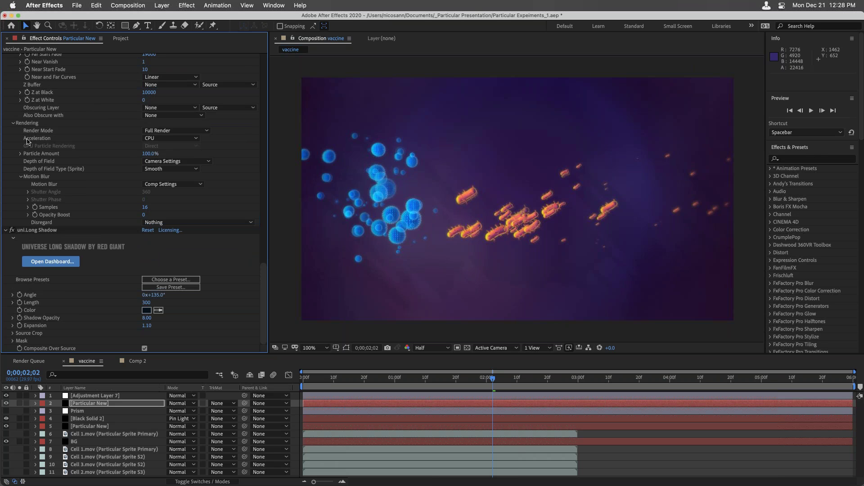
{"action": "left_click", "coordinate": [162, 131]}
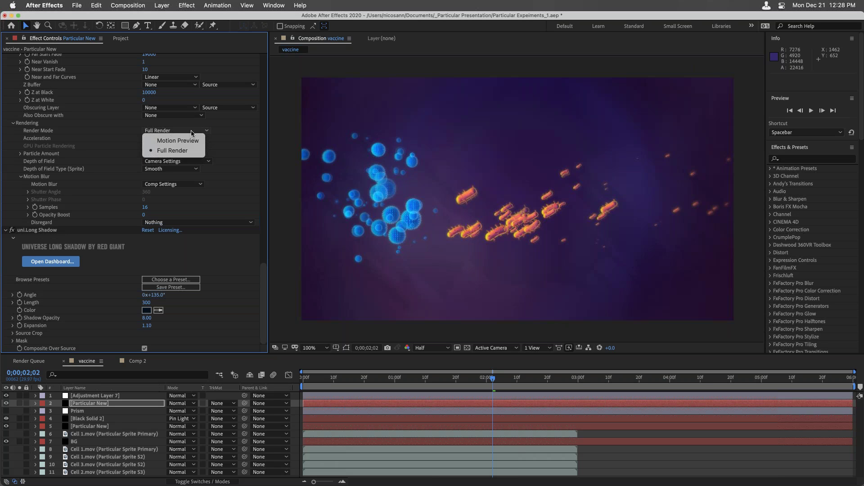
{"action": "left_click", "coordinate": [77, 141]}
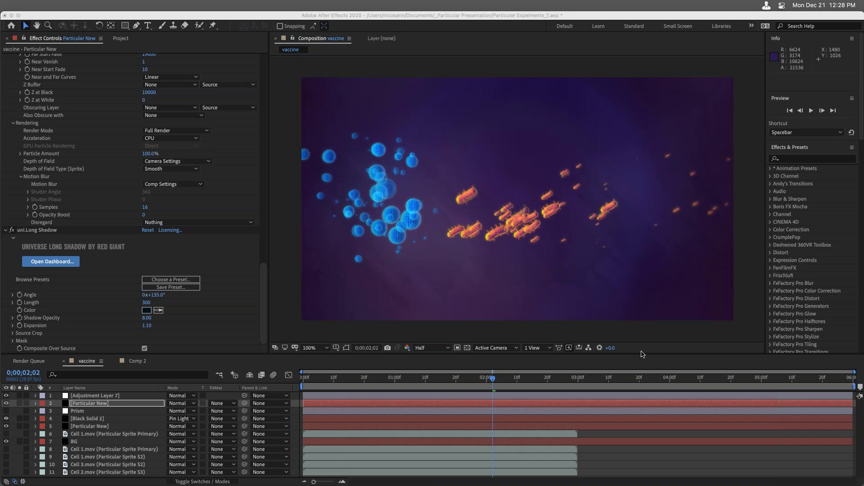
Collapse the Particular effect's settings and scrub the vaccine composition forward from 0;00;02;02
{"action": "scroll", "coordinate": [35, 99], "scroll_direction": "up", "scroll_amount": 15}
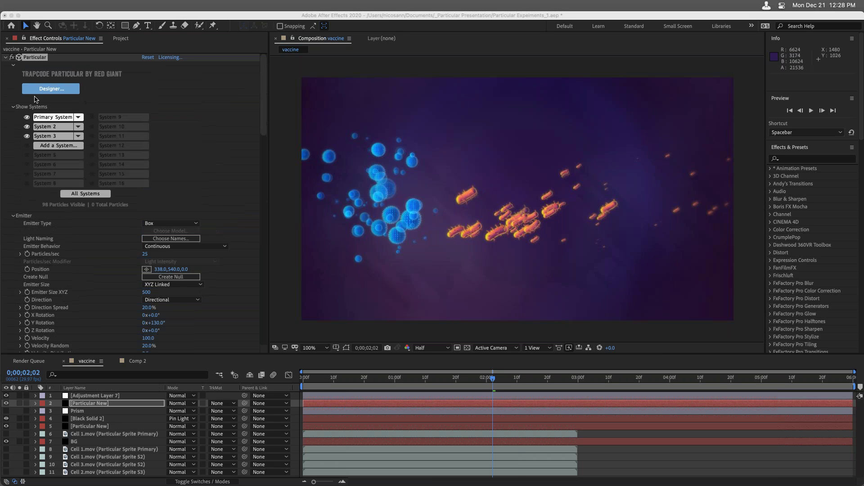
{"action": "left_click", "coordinate": [6, 59]}
{"action": "left_click", "coordinate": [6, 58]}
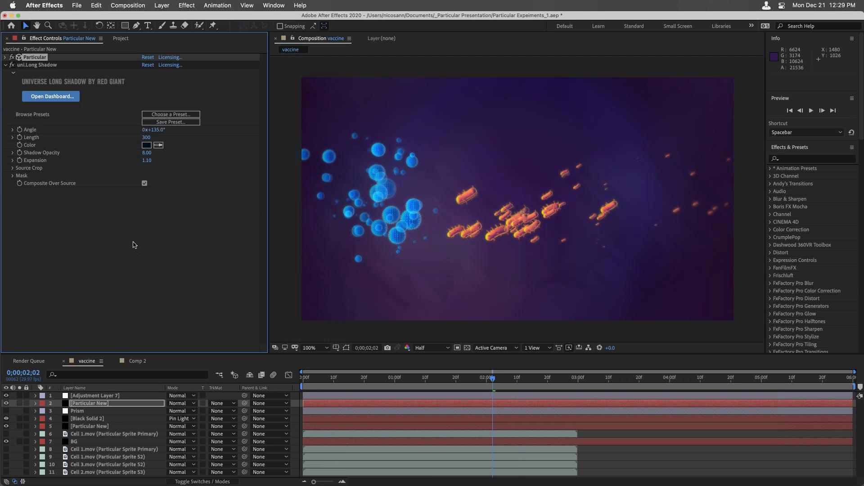
{"action": "left_click_drag", "start_coordinate": [479, 380], "coordinate": [531, 380]}
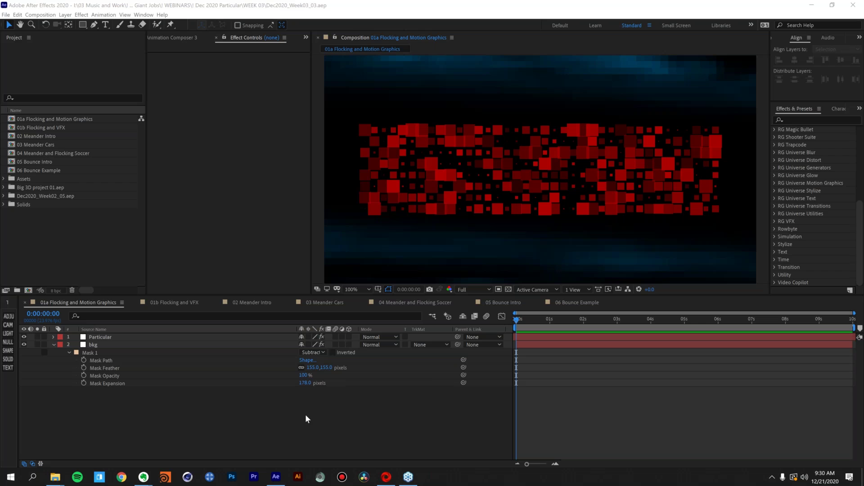
With the bkg layer collapsed, preview 01a Flocking and Motion Graphics from its start and scrub to 0:00:03:16
{"action": "left_click", "coordinate": [53, 344]}
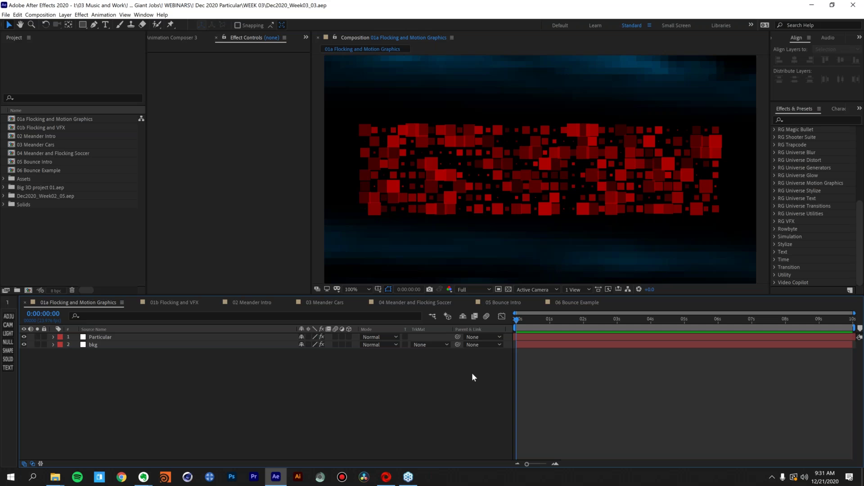
{"action": "key", "text": "space"}
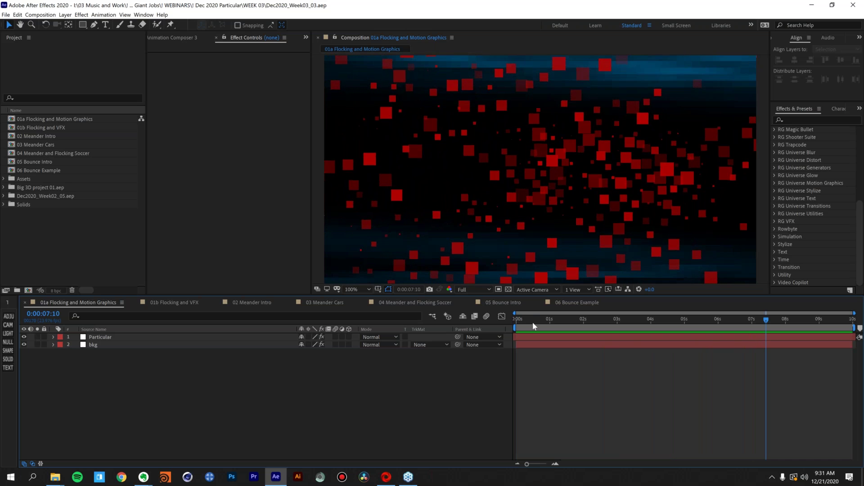
{"action": "key", "text": "space"}
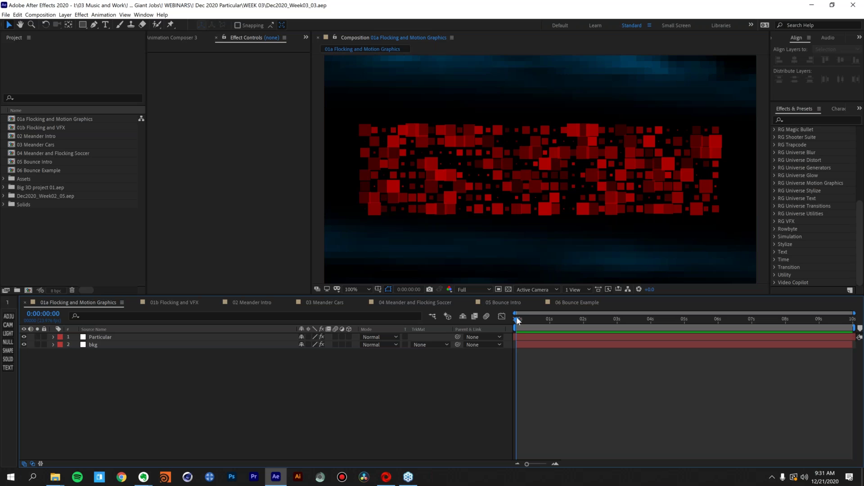
{"action": "key", "text": "space"}
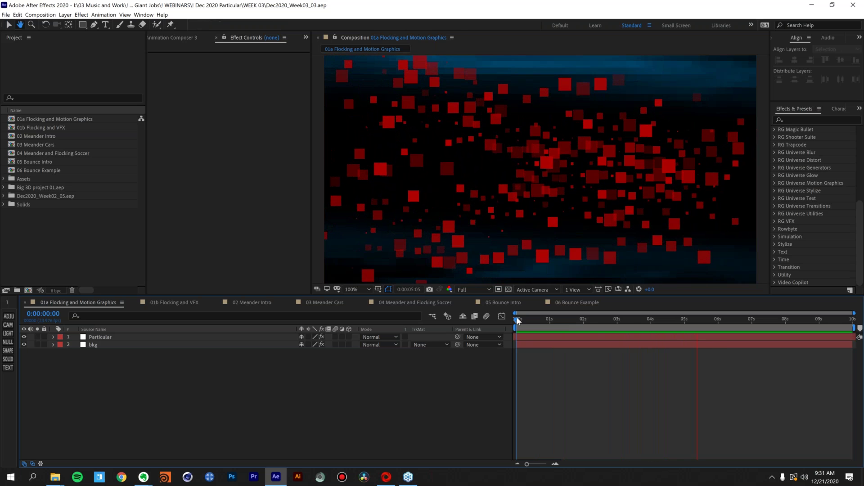
{"action": "left_click_drag", "start_coordinate": [590, 321], "coordinate": [682, 321]}
{"action": "mouse_move", "coordinate": [630, 327]}
{"action": "left_mouse_down"}
{"action": "mouse_move", "coordinate": [530, 323]}
{"action": "mouse_move", "coordinate": [639, 320]}
{"action": "left_mouse_up"}
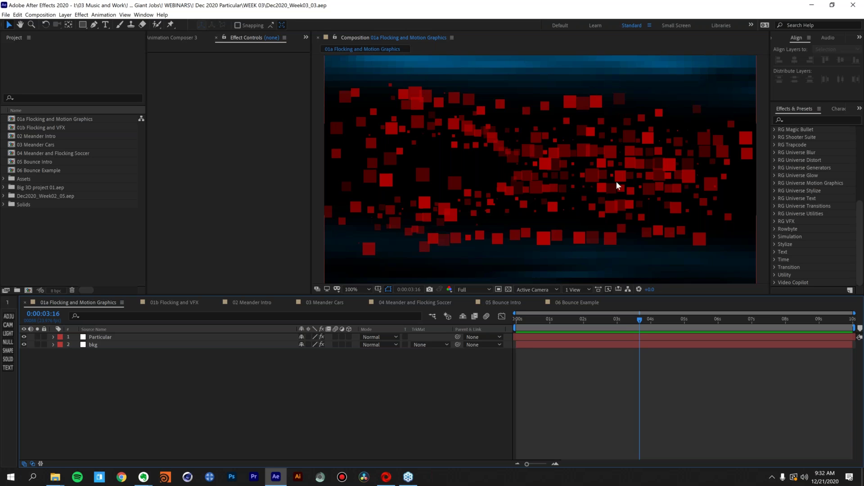
Return 01a Flocking and Motion Graphics to its first frame, and preview the 01b Flocking and VFX composition
{"action": "mouse_move", "coordinate": [528, 321]}
{"action": "left_mouse_down"}
{"action": "mouse_move", "coordinate": [764, 307]}
{"action": "mouse_move", "coordinate": [769, 312]}
{"action": "mouse_move", "coordinate": [525, 328]}
{"action": "mouse_move", "coordinate": [820, 325]}
{"action": "mouse_move", "coordinate": [510, 315]}
{"action": "mouse_move", "coordinate": [774, 312]}
{"action": "mouse_move", "coordinate": [520, 328]}
{"action": "mouse_move", "coordinate": [777, 318]}
{"action": "mouse_move", "coordinate": [537, 324]}
{"action": "left_mouse_up"}
{"action": "key", "text": "Home"}
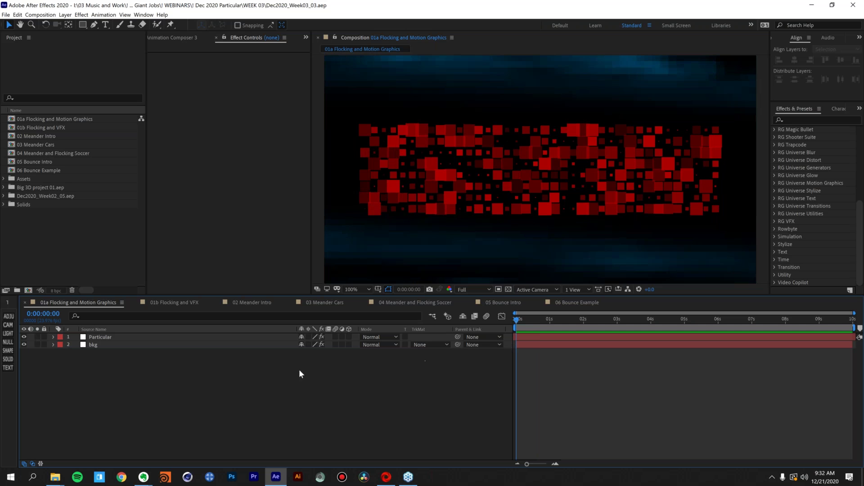
{"action": "left_click", "coordinate": [174, 302]}
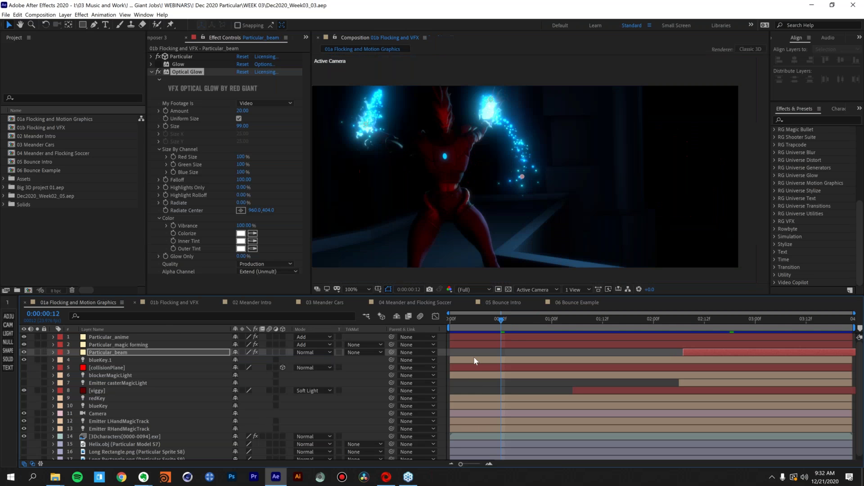
{"action": "key", "text": "space"}
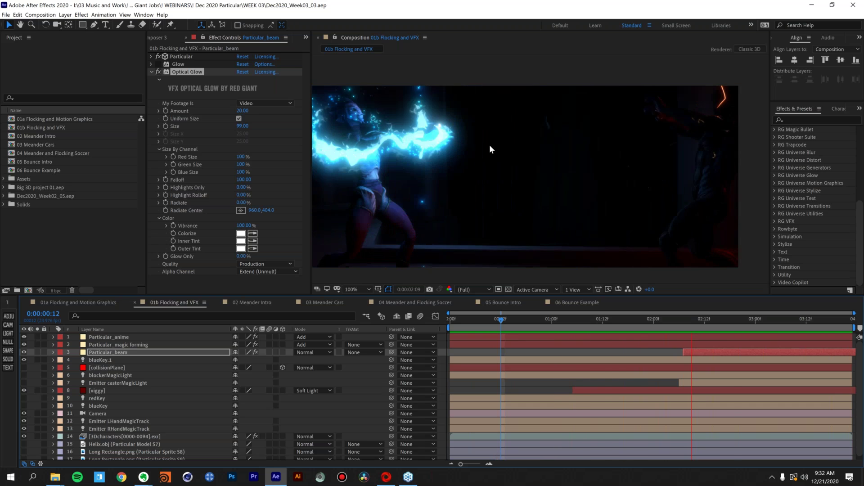
{"action": "key", "text": "space"}
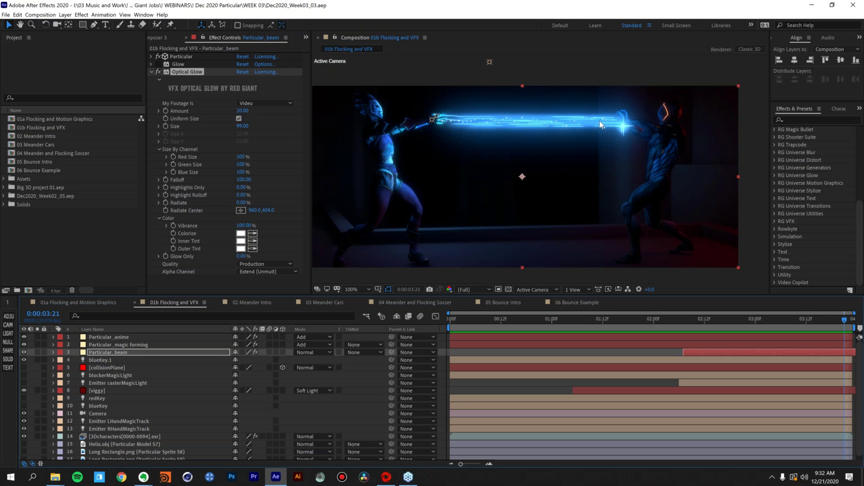
Inspect the blue energy beam between the two characters up close at 0:00:03:21
{"action": "key", "text": "period"}
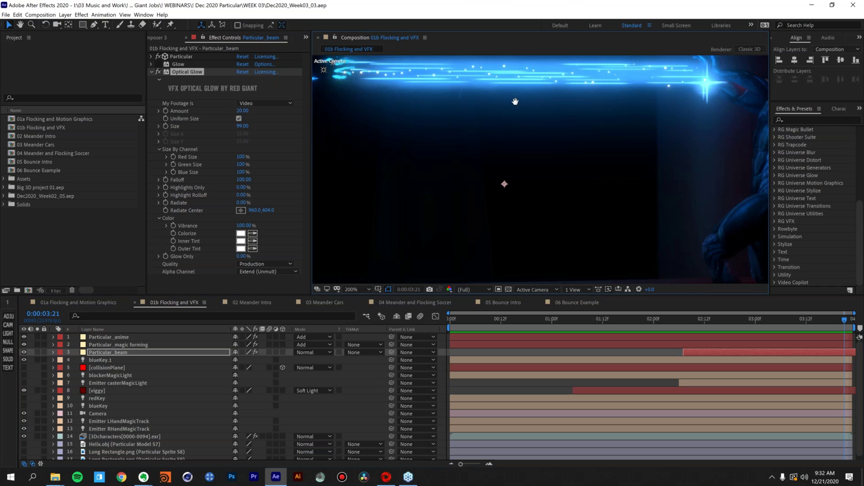
{"action": "scroll", "coordinate": [450, 99], "scroll_direction": "up", "scroll_amount": 2}
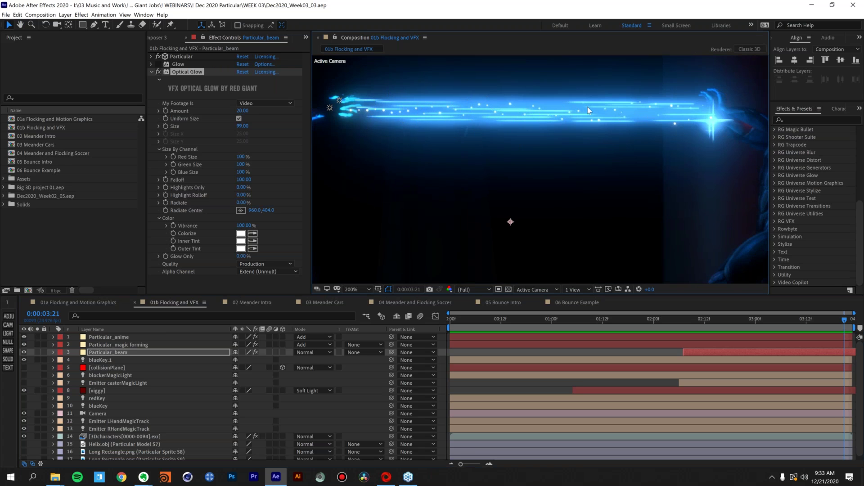
{"action": "key", "text": "comma"}
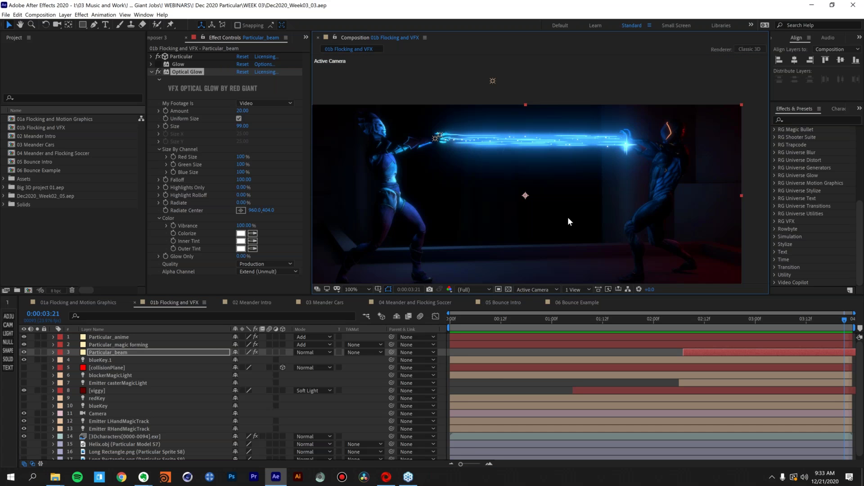
Start the work area of 01b Flocking and VFX at 0:00:02:12 and preview the beam section
{"action": "key", "text": "space"}
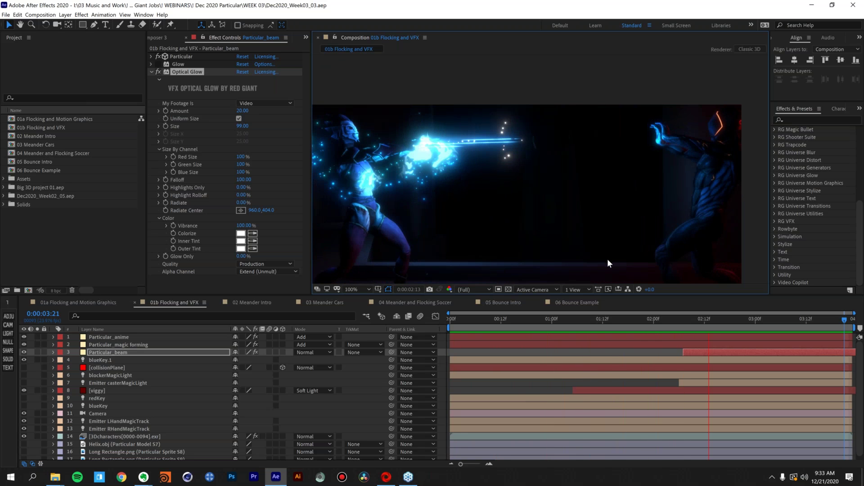
{"action": "key", "text": "space"}
{"action": "key", "text": "b"}
{"action": "key", "text": "space"}
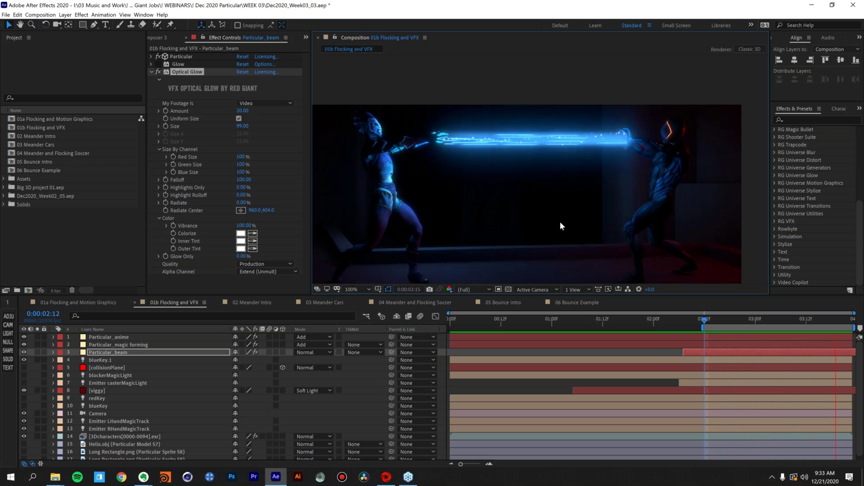
Open 02 Meander Intro and examine Particular's Flocking and Meander settings under Physics Simulations, leaving only Meander expanded
{"action": "left_click", "coordinate": [251, 301]}
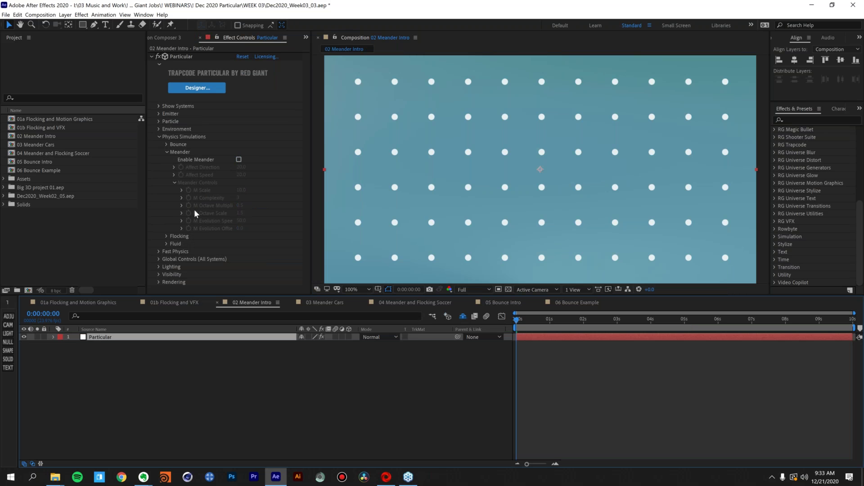
{"action": "left_click", "coordinate": [166, 152]}
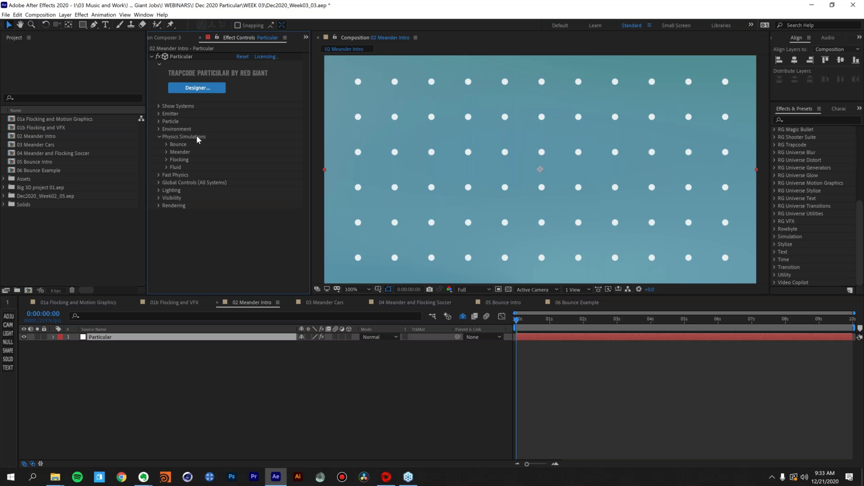
{"action": "left_click", "coordinate": [167, 160]}
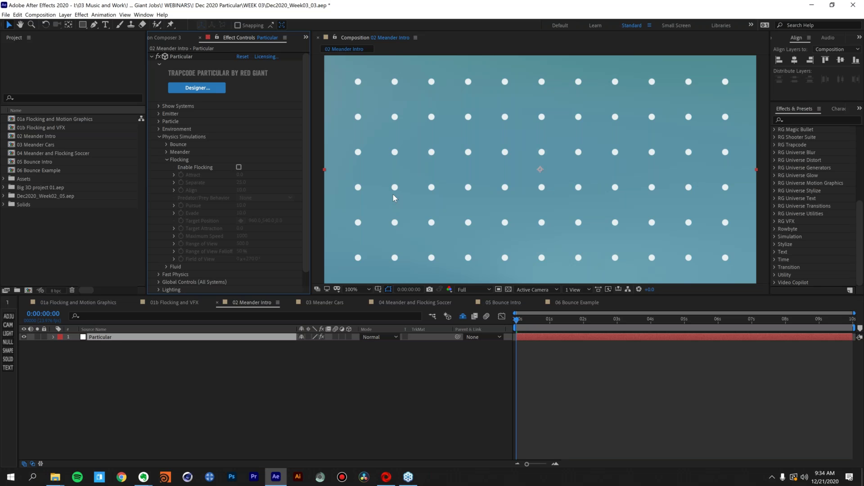
{"action": "left_click", "coordinate": [166, 159]}
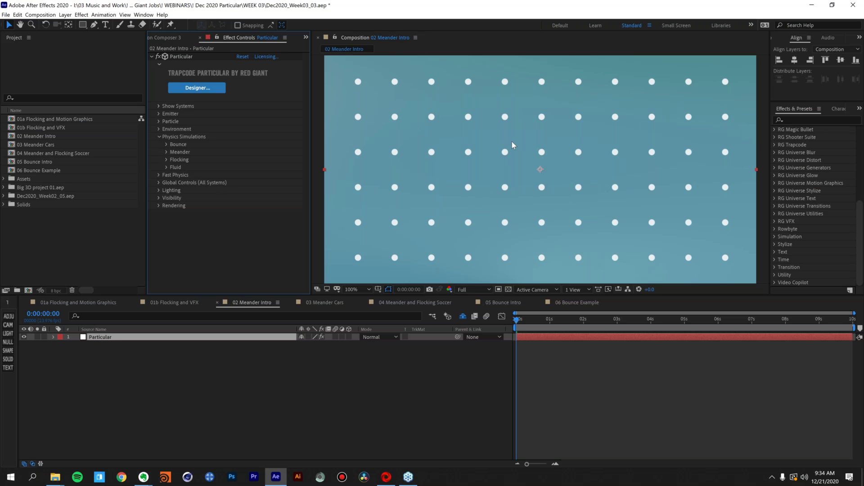
{"action": "left_click", "coordinate": [166, 152]}
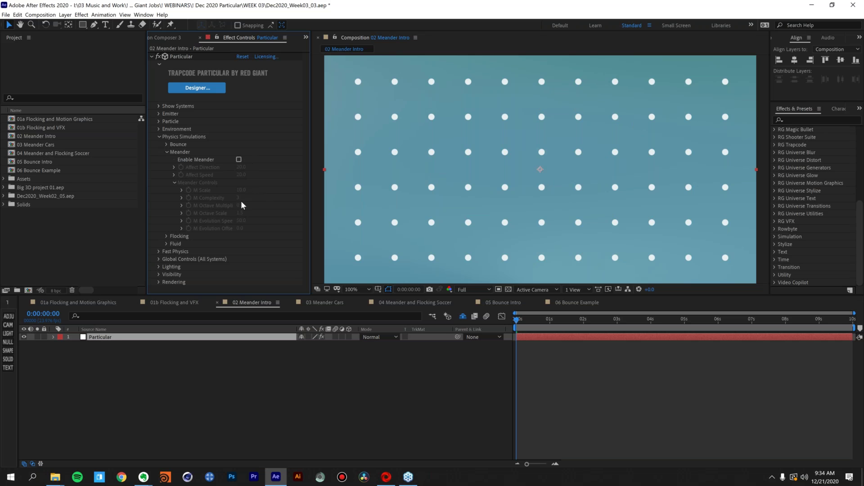
Toggle Meander on and off, preview the dot grid with it disabled, and return to the first frame
{"action": "left_click", "coordinate": [239, 160]}
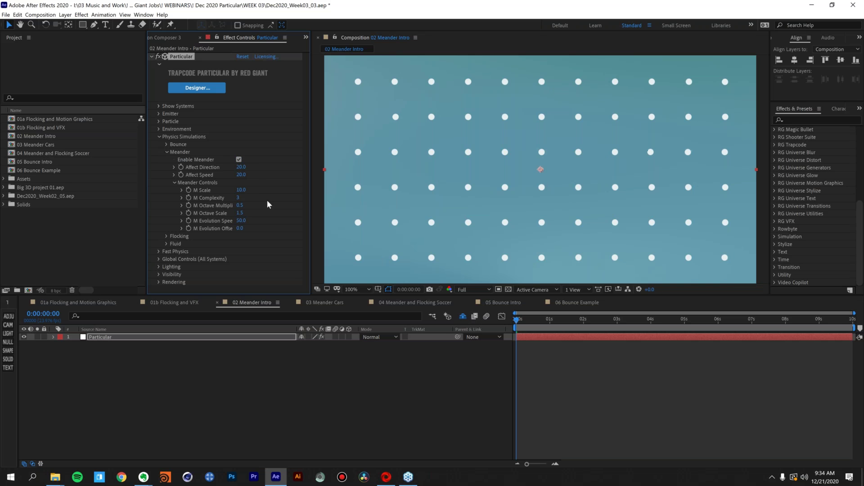
{"action": "left_click", "coordinate": [239, 159]}
{"action": "key", "text": "space"}
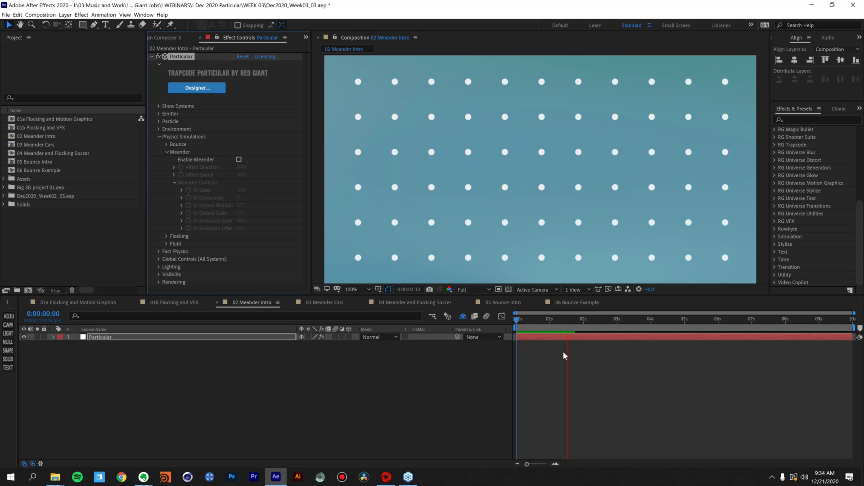
{"action": "key", "text": "space"}
{"action": "left_click_drag", "start_coordinate": [535, 318], "coordinate": [512, 354]}
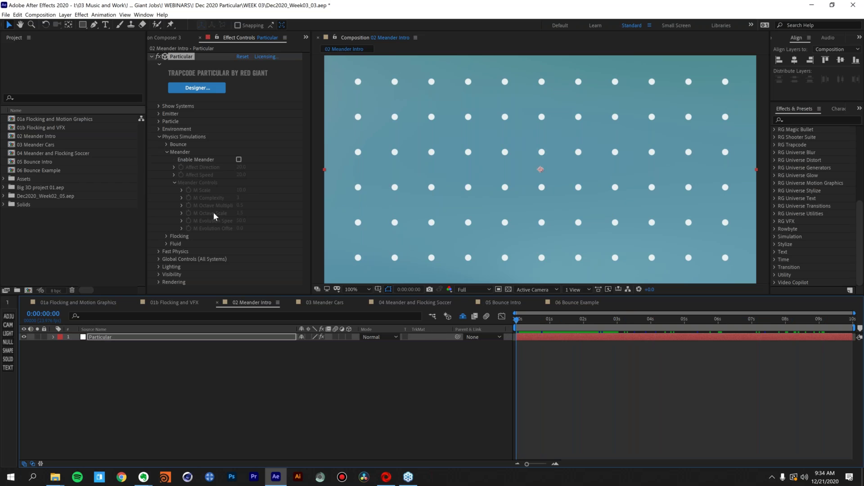
Enable Meander on the dot grid and preview the motion from the start, stopping at 0:00:04:01
{"action": "left_click", "coordinate": [239, 159]}
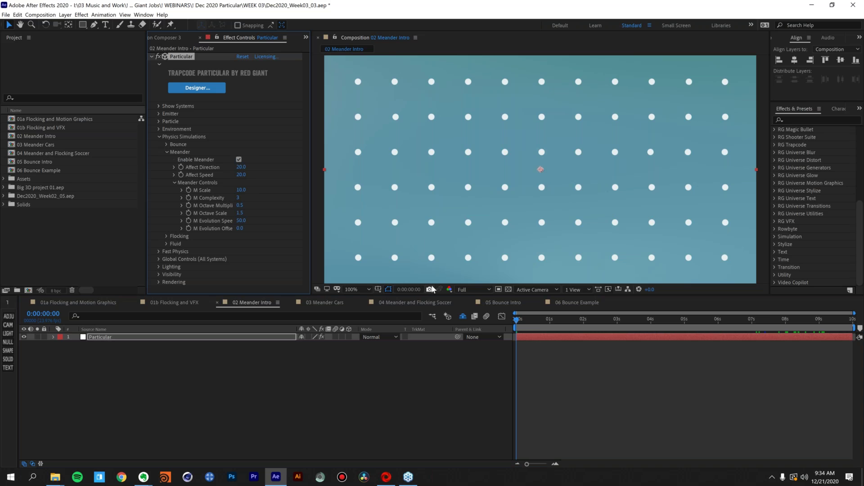
{"action": "key", "text": "space"}
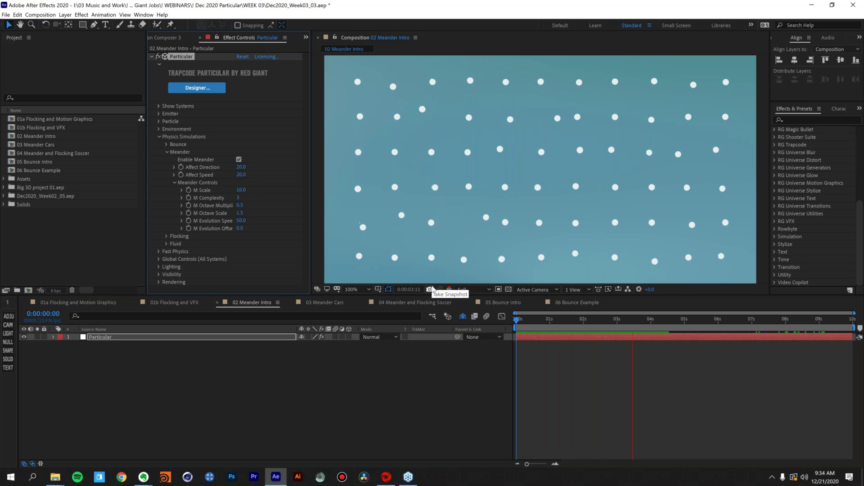
{"action": "left_click_drag", "start_coordinate": [529, 317], "coordinate": [512, 322]}
{"action": "key", "text": "space"}
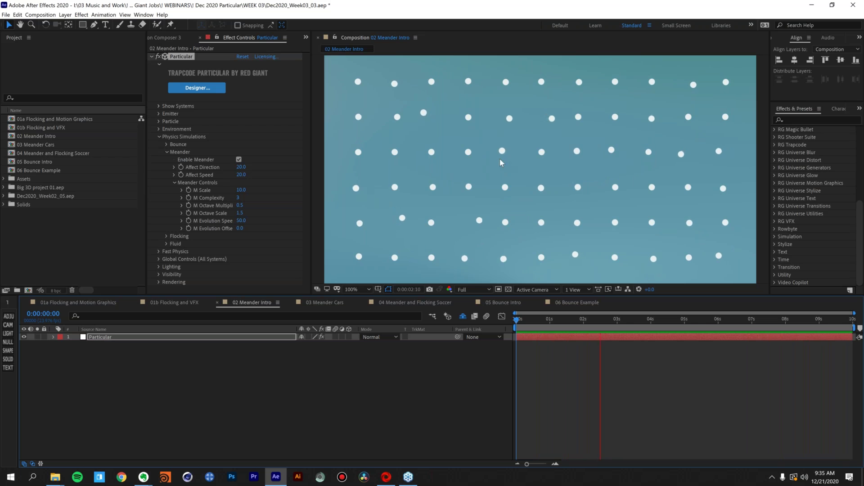
{"action": "key", "text": "space"}
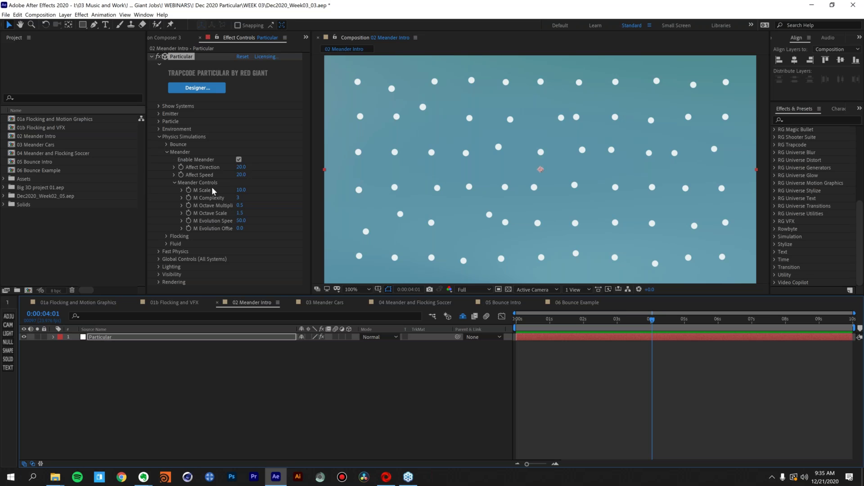
Raise Meander's Affect Speed to 59.0 and preview the dots, stopping at 0:00:04:00
{"action": "left_click", "coordinate": [241, 175]}
{"action": "left_click_drag", "start_coordinate": [242, 174], "coordinate": [258, 175]}
{"action": "key", "text": "space"}
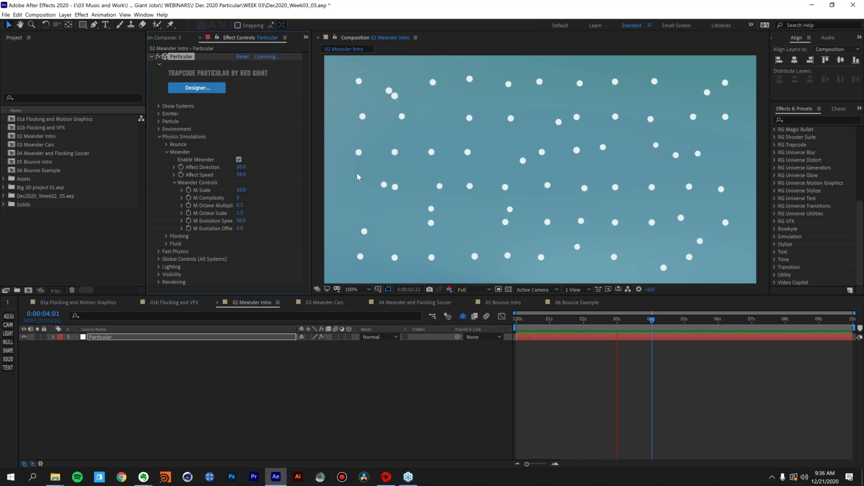
{"action": "key", "text": "space"}
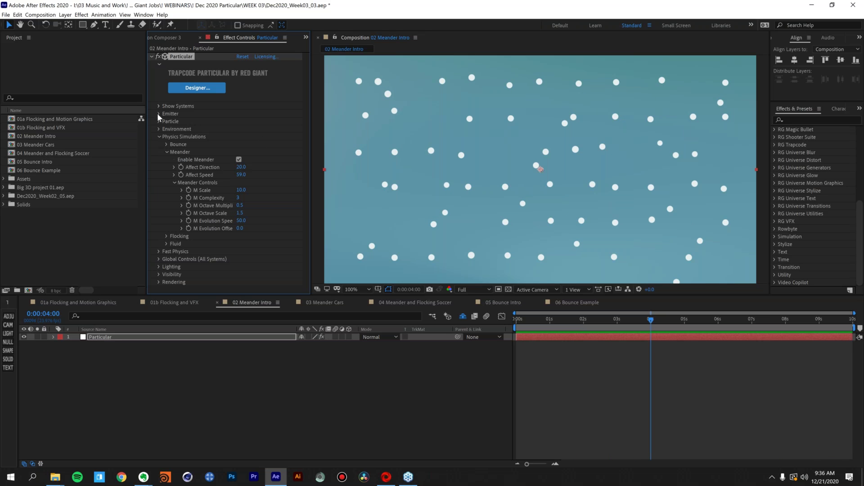
Set the Emitter's Velocity to 101.0 and preview the motion, stopping at 0:00:09:12
{"action": "left_click", "coordinate": [158, 113]}
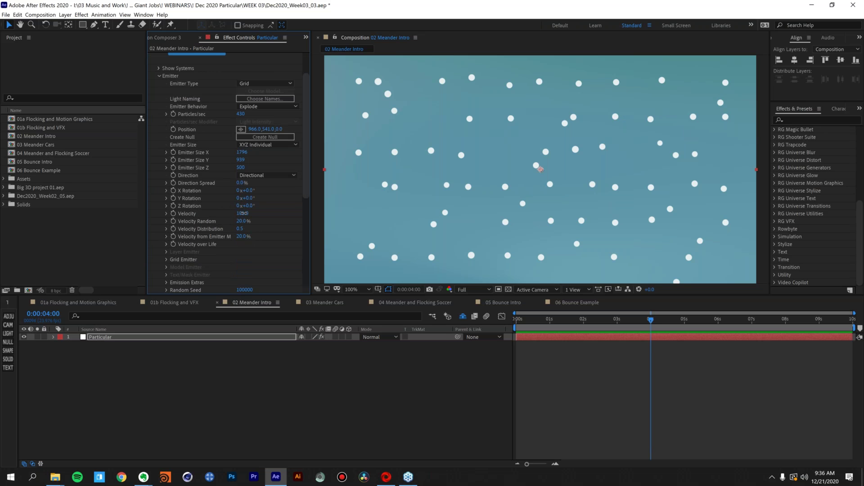
{"action": "left_click_drag", "start_coordinate": [243, 213], "coordinate": [245, 213]}
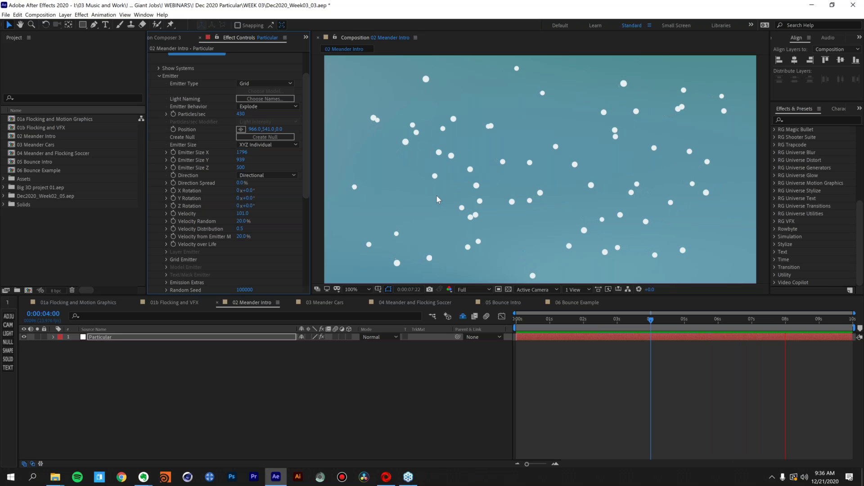
{"action": "key", "text": "space"}
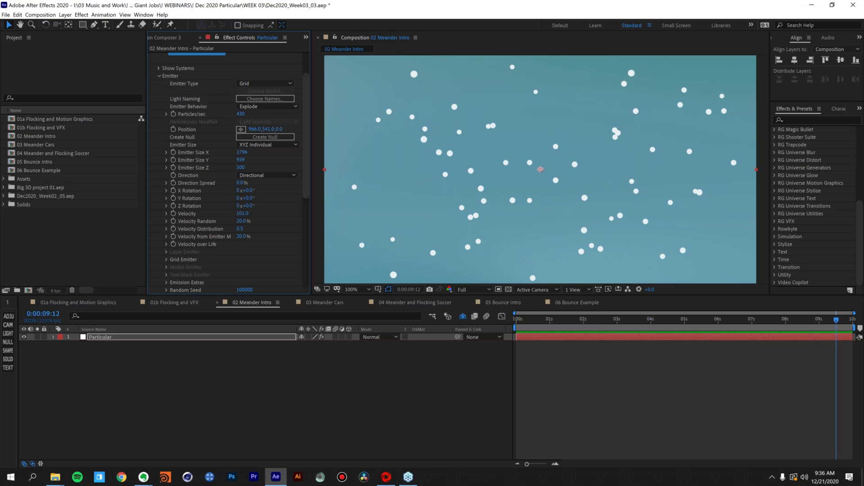
Open the 03 Meander Cars composition and preview the cars moving through the parking lot
{"action": "left_click", "coordinate": [323, 305]}
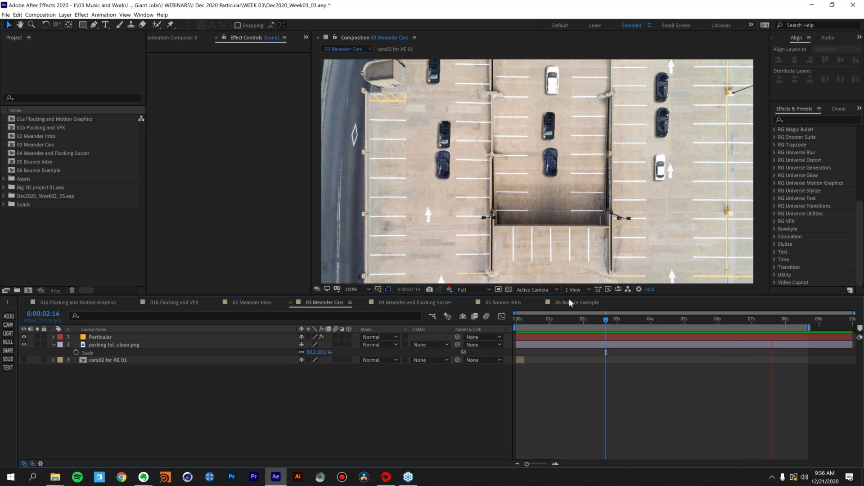
{"action": "key", "text": "space"}
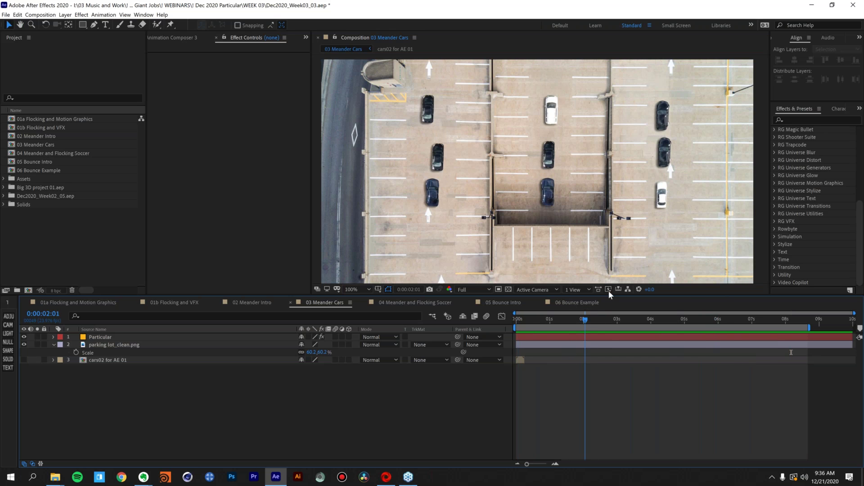
Select the Particular layer in 04 Meander and Flocking Soccer, collapse Emitter S3, and show the Physics Simulations S3 groups
{"action": "left_click", "coordinate": [400, 303]}
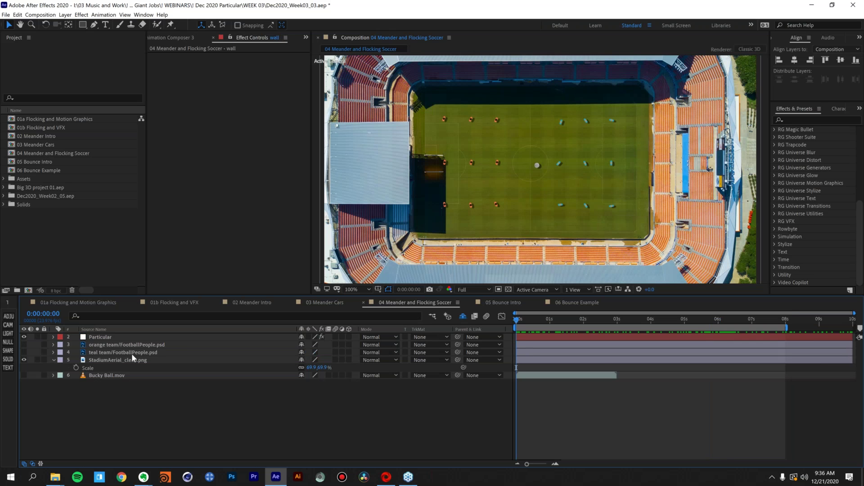
{"action": "left_click", "coordinate": [123, 338]}
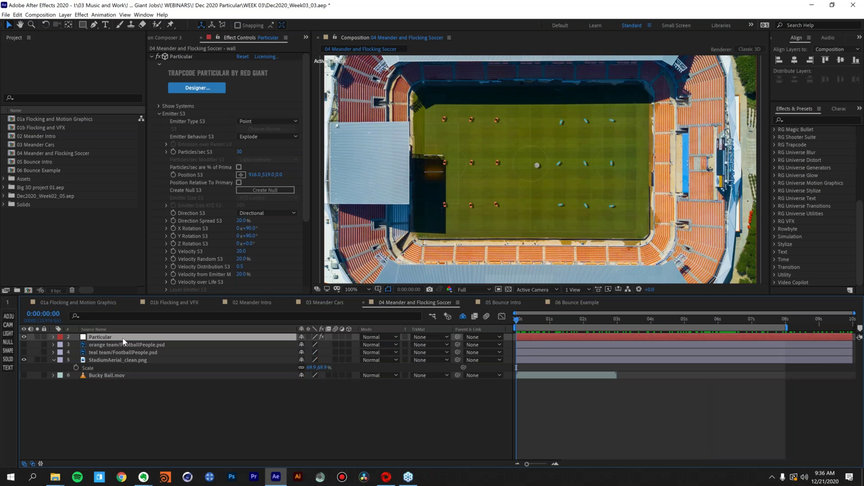
{"action": "left_click", "coordinate": [158, 112]}
{"action": "left_click", "coordinate": [160, 128]}
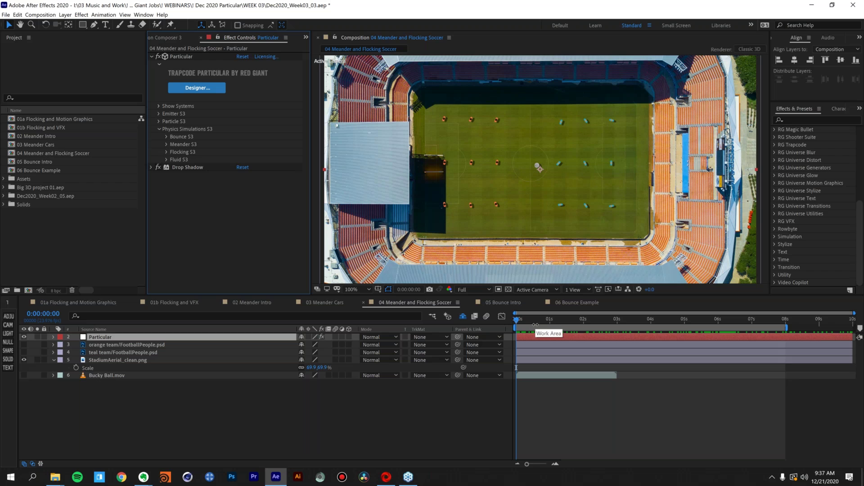
Preview the soccer players' motion from the start, replay it from 0:00:00:13, and stop at 0:00:07:16
{"action": "key", "text": "space"}
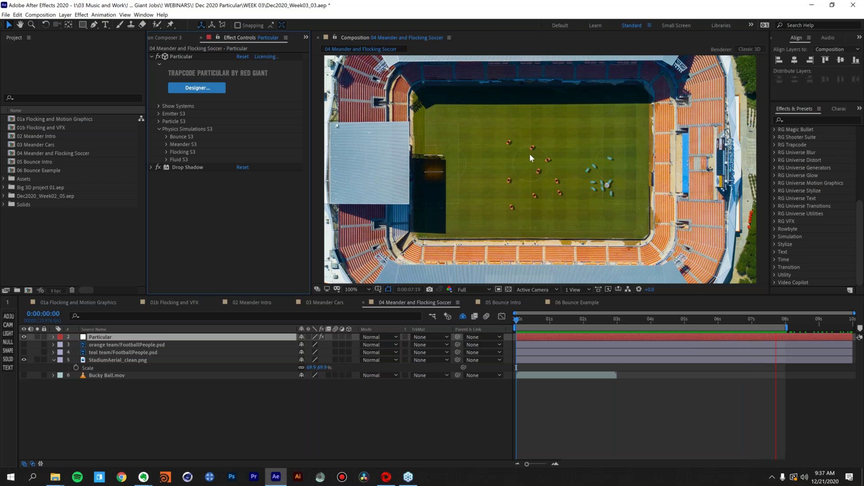
{"action": "key", "text": "space"}
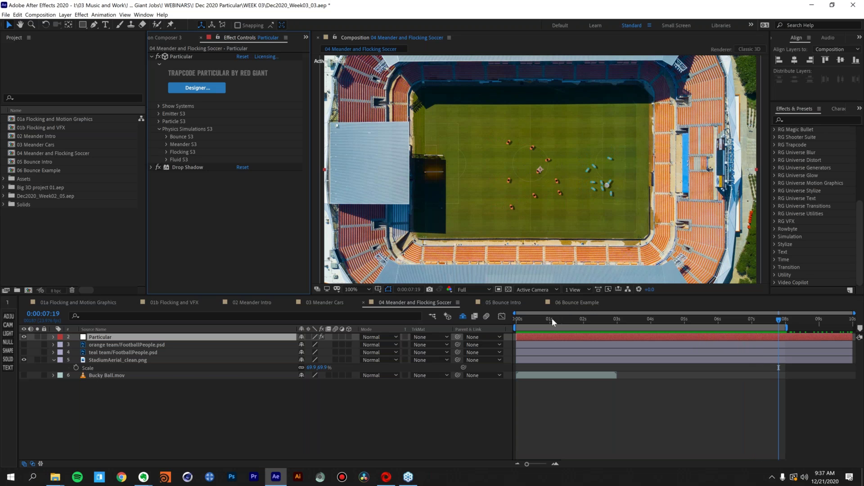
{"action": "left_click_drag", "start_coordinate": [552, 318], "coordinate": [536, 317]}
{"action": "key", "text": "space"}
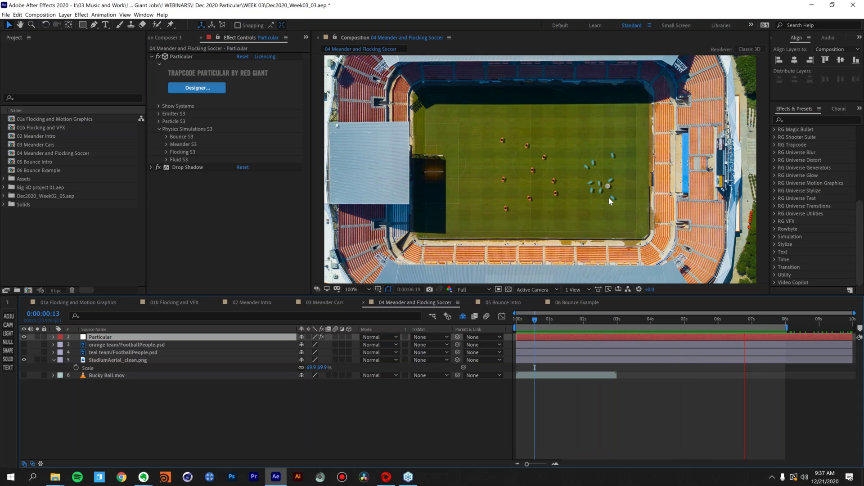
{"action": "key", "text": "space"}
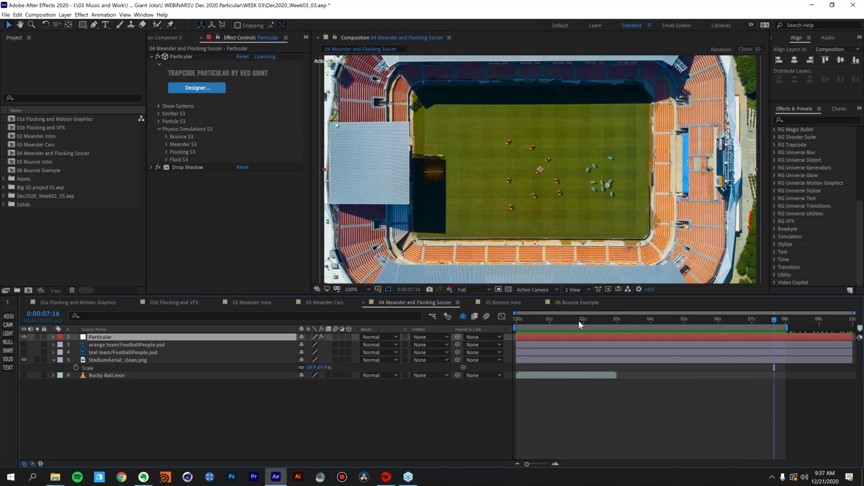
Scrub through the soccer players' motion around 0:00:01:08 and on to 0:00:05:01
{"action": "mouse_move", "coordinate": [571, 318]}
{"action": "left_mouse_down"}
{"action": "mouse_move", "coordinate": [737, 313]}
{"action": "mouse_move", "coordinate": [574, 311]}
{"action": "mouse_move", "coordinate": [745, 306]}
{"action": "mouse_move", "coordinate": [573, 293]}
{"action": "mouse_move", "coordinate": [765, 283]}
{"action": "mouse_move", "coordinate": [472, 281]}
{"action": "mouse_move", "coordinate": [661, 280]}
{"action": "mouse_move", "coordinate": [612, 279]}
{"action": "mouse_move", "coordinate": [552, 306]}
{"action": "mouse_move", "coordinate": [534, 327]}
{"action": "mouse_move", "coordinate": [524, 317]}
{"action": "mouse_move", "coordinate": [749, 325]}
{"action": "mouse_move", "coordinate": [515, 319]}
{"action": "mouse_move", "coordinate": [560, 317]}
{"action": "left_mouse_up"}
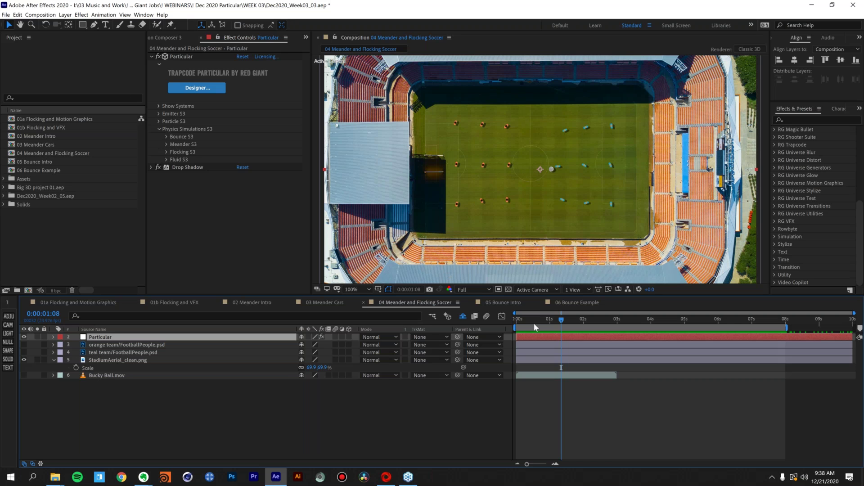
{"action": "left_click_drag", "start_coordinate": [540, 317], "coordinate": [601, 318]}
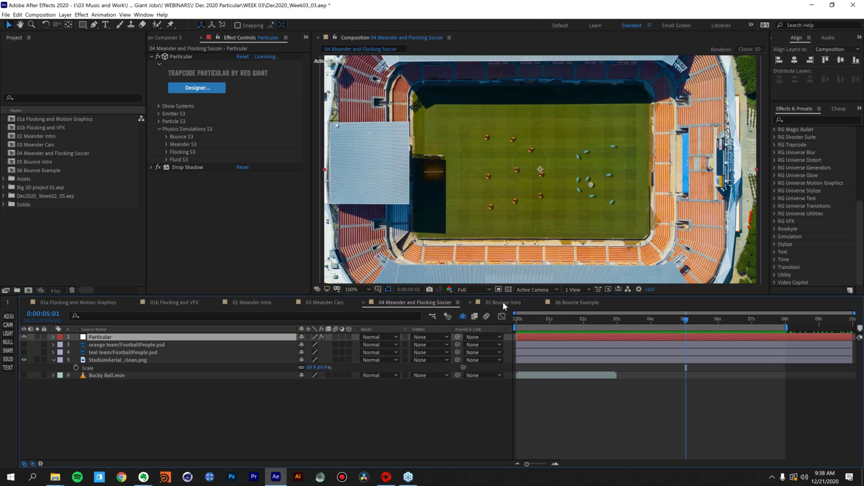
Open the 05 Bounce Intro composition, select its Particular layer, and collapse the Particle group
{"action": "left_click", "coordinate": [502, 302]}
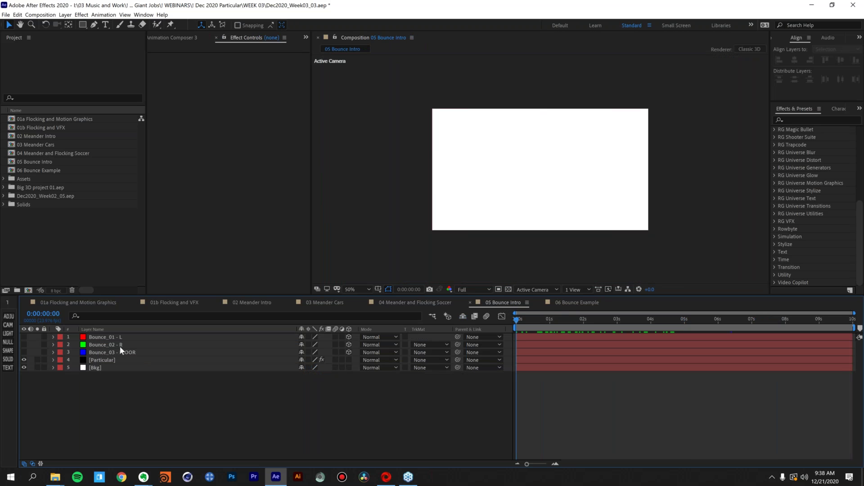
{"action": "left_click", "coordinate": [121, 364]}
{"action": "left_click", "coordinate": [122, 360]}
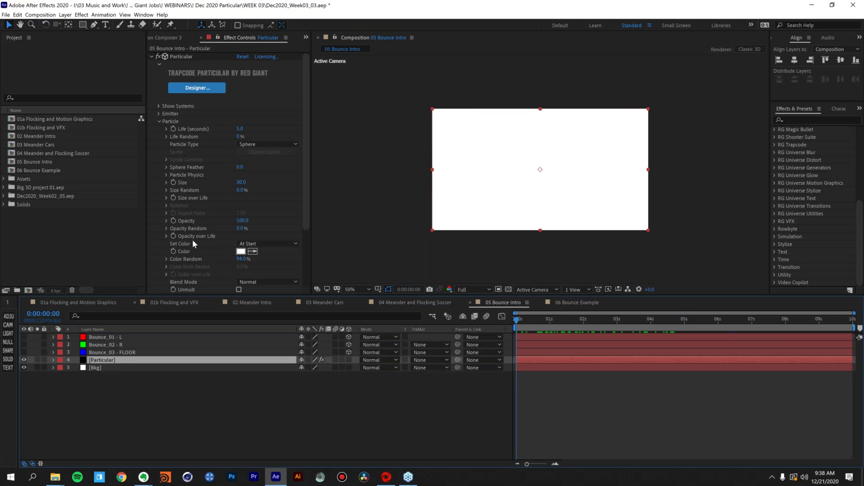
{"action": "left_click", "coordinate": [157, 121]}
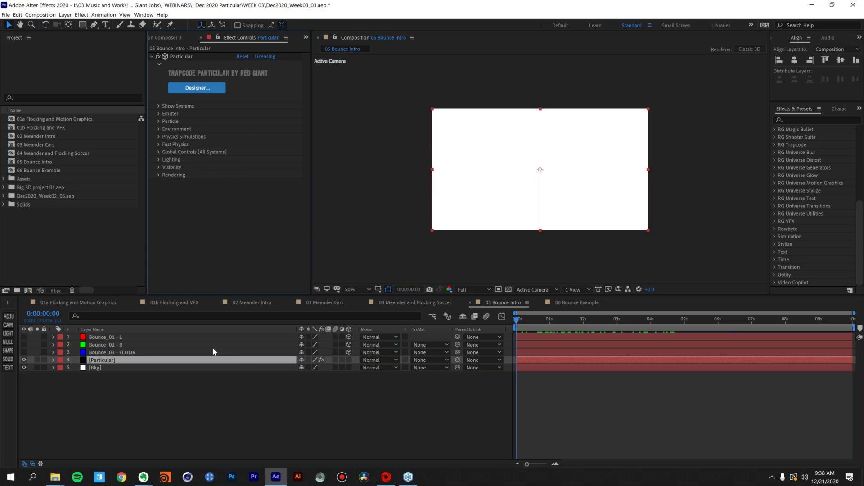
Preview the falling particles at 100% magnification in an enlarged composition view, stopping at 0:00:05:20
{"action": "key", "text": "space"}
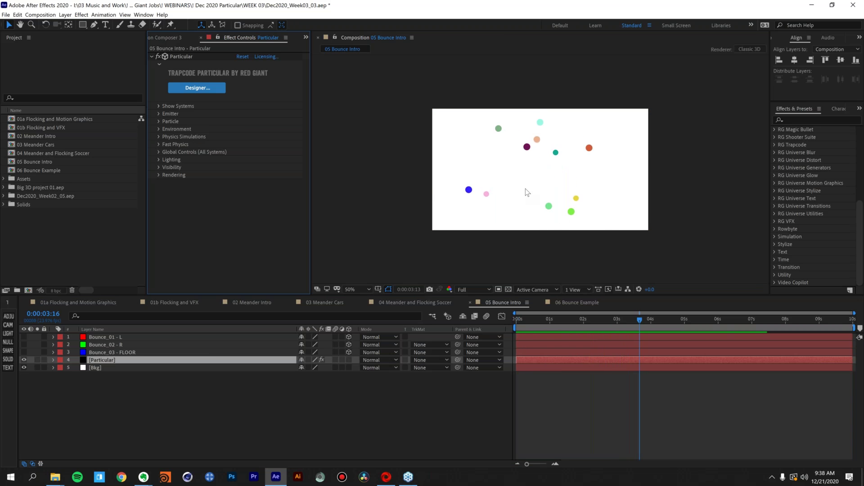
{"action": "key", "text": "/"}
{"action": "left_click", "coordinate": [528, 320]}
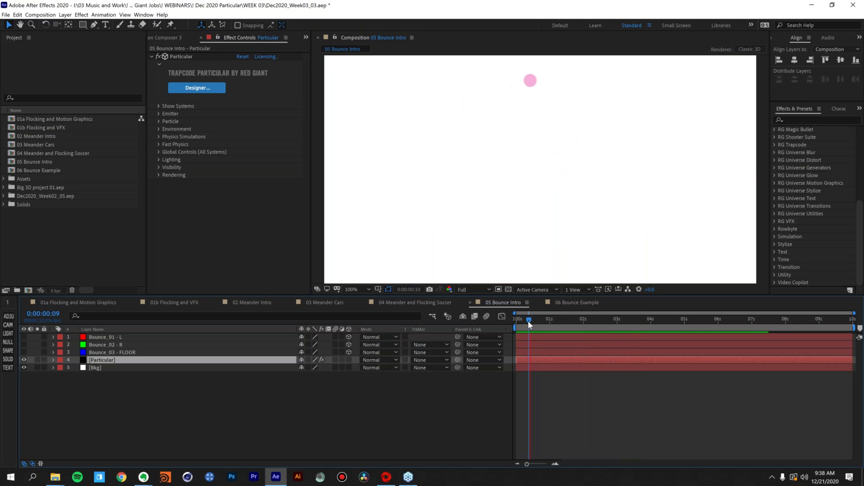
{"action": "key", "text": "comma"}
{"action": "key", "text": "comma"}
{"action": "key", "text": "slash"}
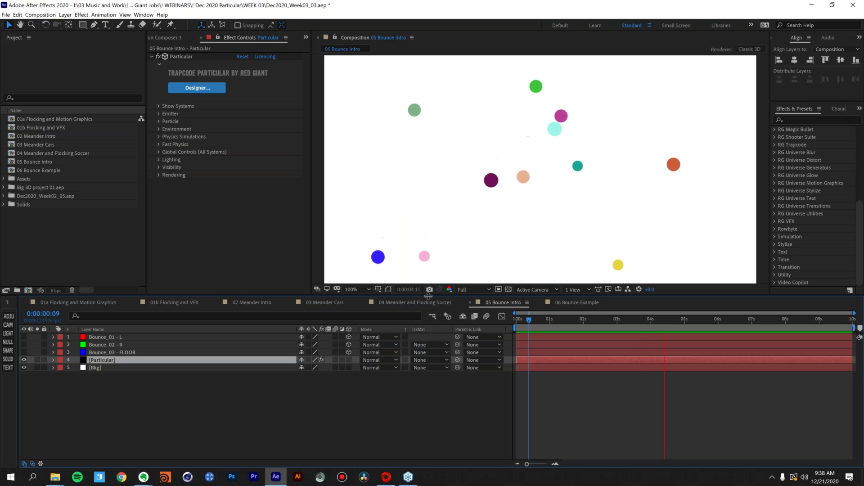
{"action": "left_click_drag", "start_coordinate": [435, 296], "coordinate": [433, 333]}
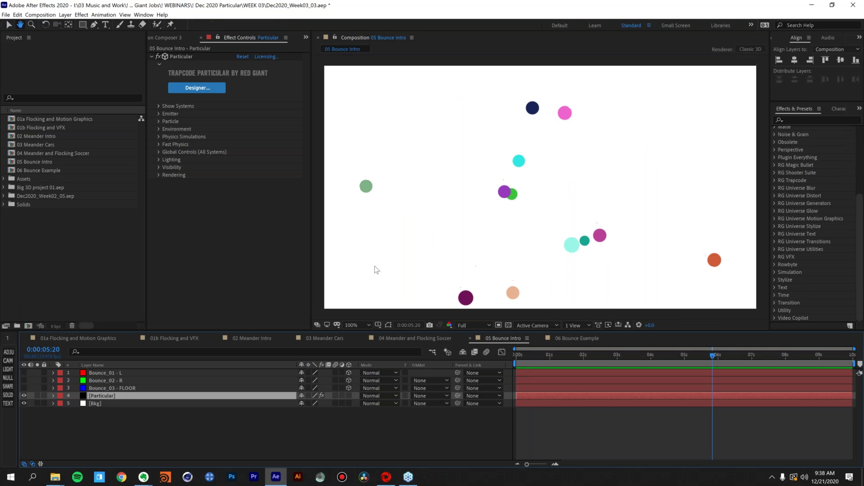
Show the Bounce_01 - L, Bounce_02 - R and Bounce_03 - FLOOR layers to examine the bounce surfaces, and hide them again
{"action": "left_click", "coordinate": [23, 373]}
{"action": "left_click", "coordinate": [99, 374]}
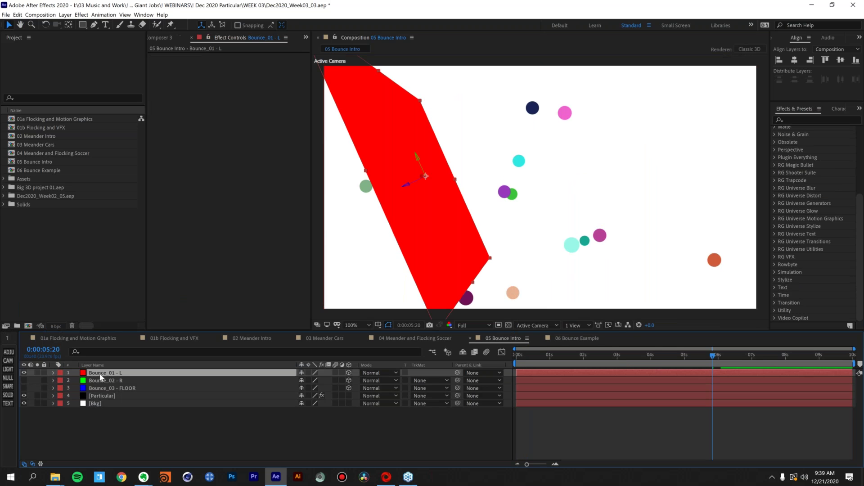
{"action": "left_click", "coordinate": [24, 380]}
{"action": "left_click", "coordinate": [24, 387]}
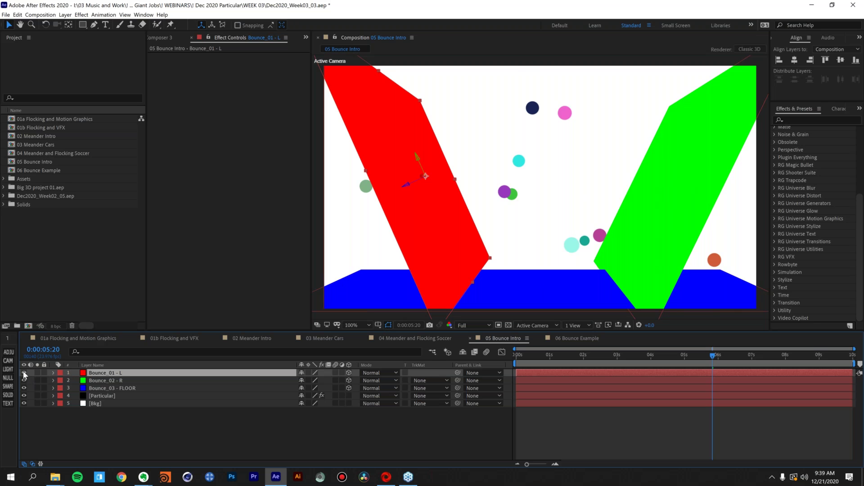
Enable Bounce in the Particular layer's Physics Simulations and show the Bounce 1 settings
{"action": "left_click", "coordinate": [109, 393]}
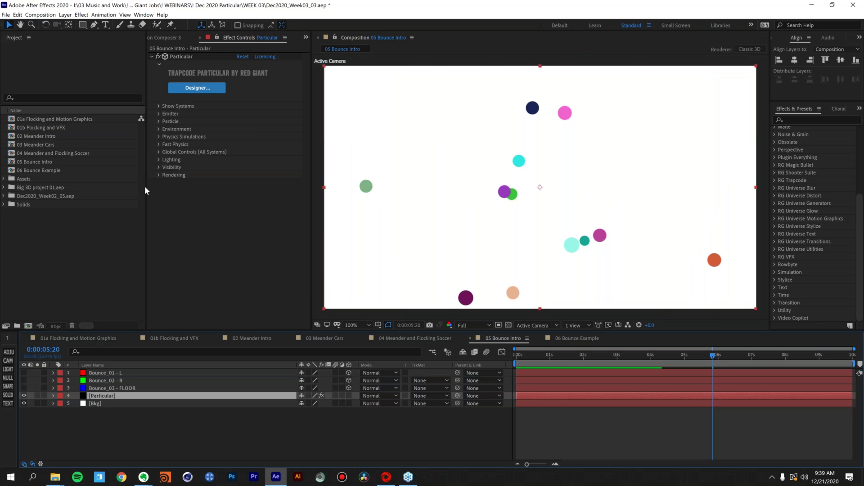
{"action": "left_click", "coordinate": [158, 136]}
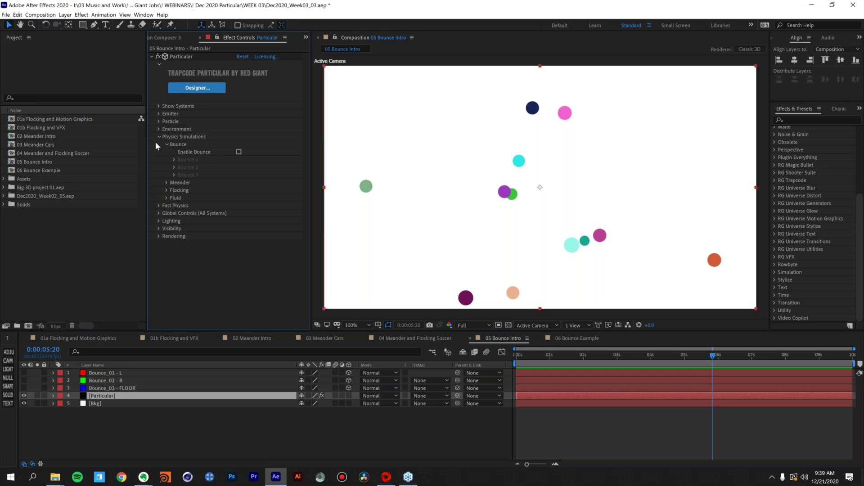
{"action": "left_click", "coordinate": [238, 151]}
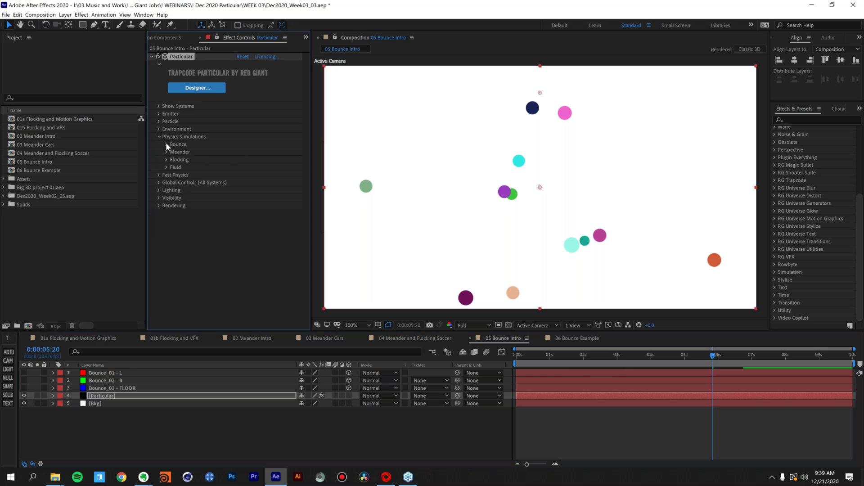
{"action": "left_click", "coordinate": [174, 159]}
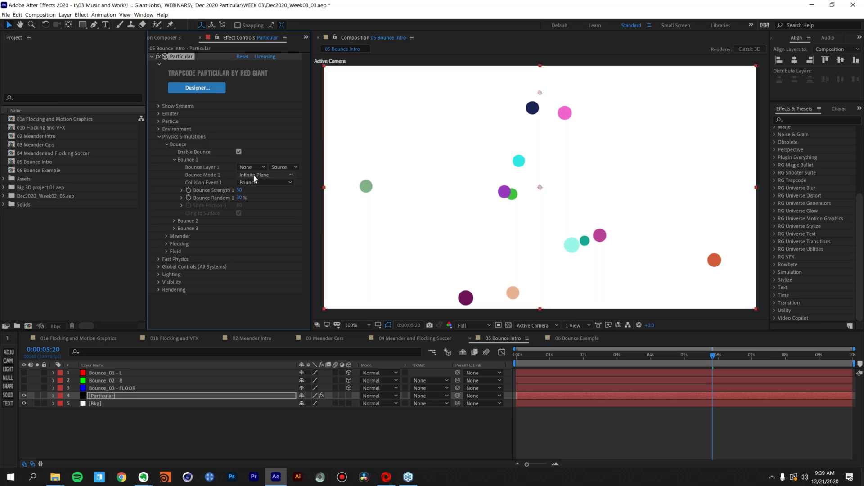
Keep Bounce Mode 1 on Infinite Plane and set Bounce Layer 1 to Bounce_01 - L
{"action": "left_click", "coordinate": [273, 173]}
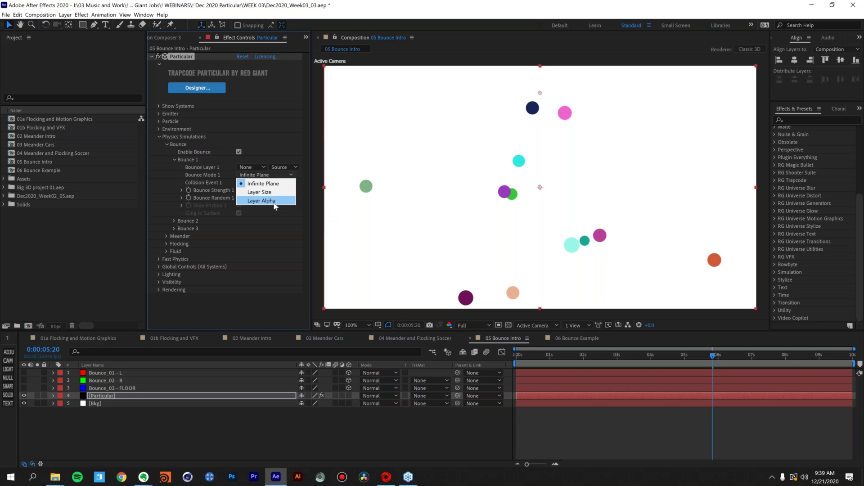
{"action": "left_click", "coordinate": [277, 184]}
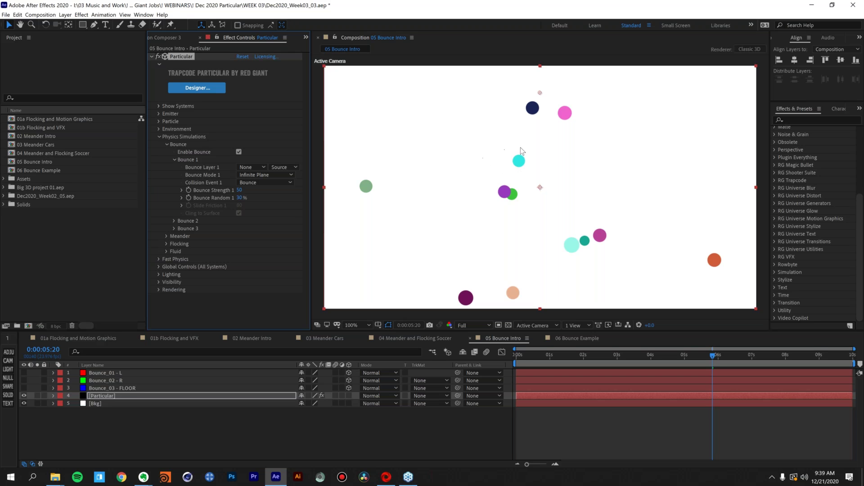
{"action": "left_click", "coordinate": [254, 167]}
{"action": "left_click", "coordinate": [262, 186]}
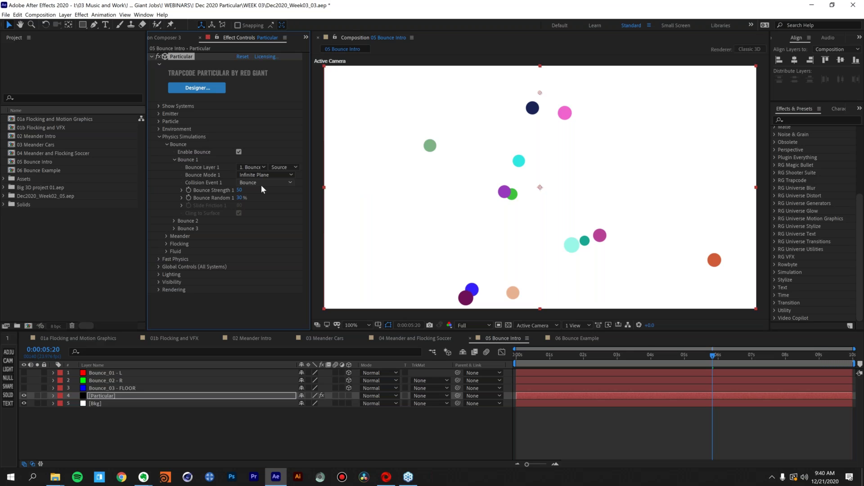
Briefly show the Bounce_01 - L layer, hide it, and preview the bounce from the start, stopping at 0:00:01:19
{"action": "left_click", "coordinate": [23, 372]}
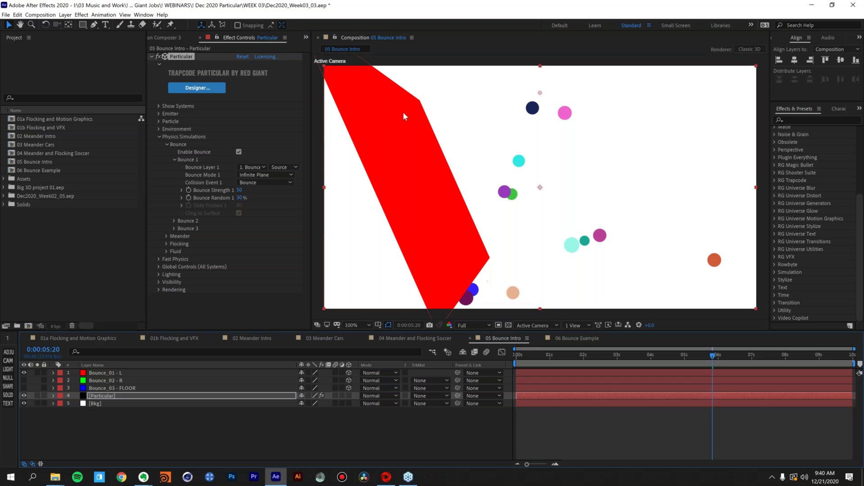
{"action": "left_click", "coordinate": [24, 372]}
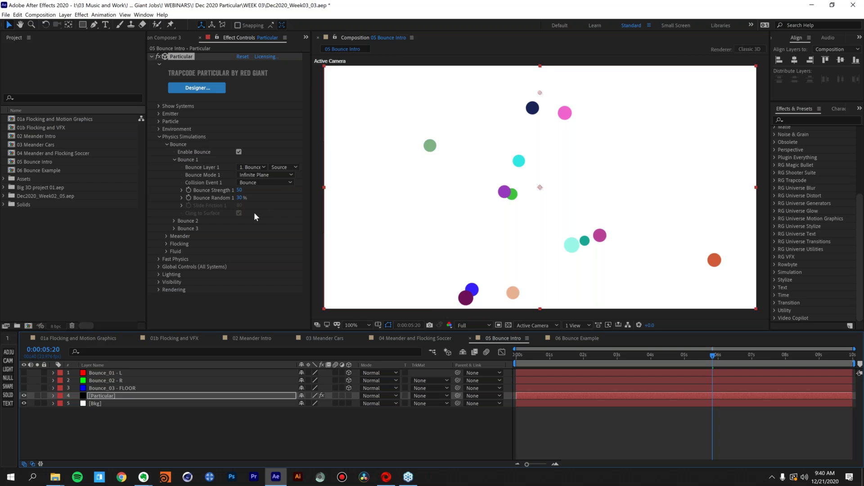
{"action": "mouse_move", "coordinate": [553, 351]}
{"action": "left_mouse_down"}
{"action": "mouse_move", "coordinate": [539, 358]}
{"action": "mouse_move", "coordinate": [460, 299]}
{"action": "left_mouse_up"}
{"action": "key", "text": "space"}
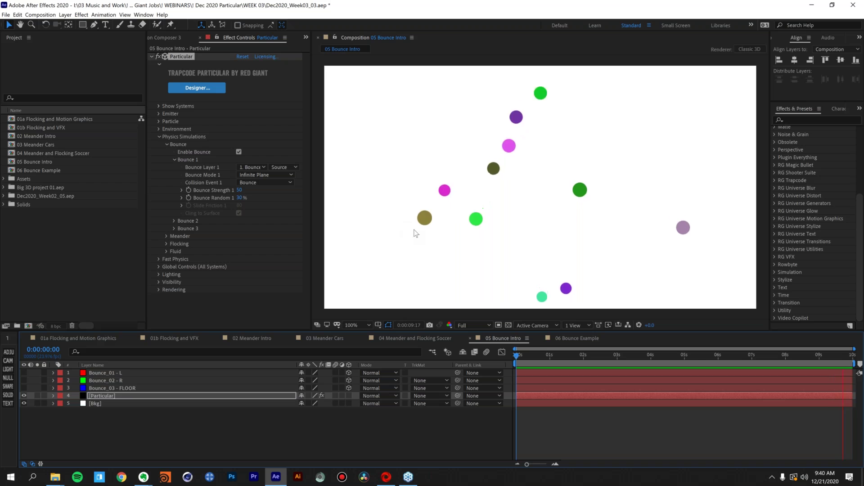
{"action": "key", "text": "space"}
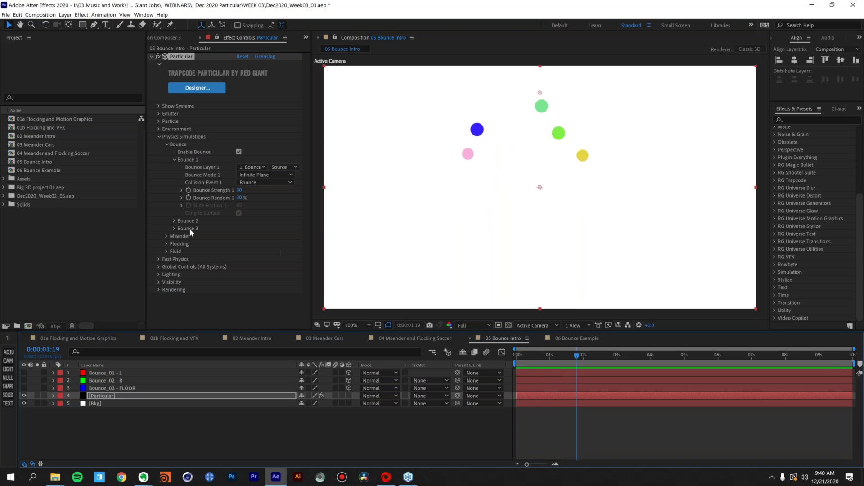
Set Bounce Layer 2 to Bounce_02 - R and preview the particles from 0:00:01:06
{"action": "left_click", "coordinate": [174, 159]}
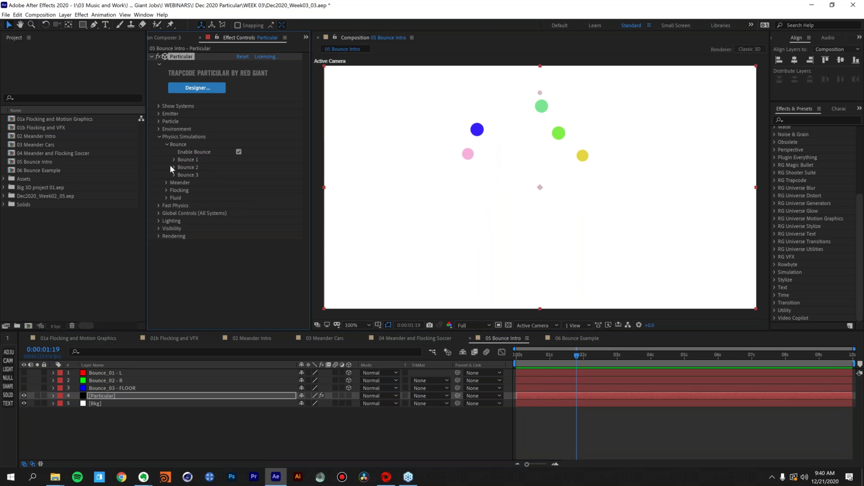
{"action": "left_click", "coordinate": [173, 167]}
{"action": "left_click", "coordinate": [250, 175]}
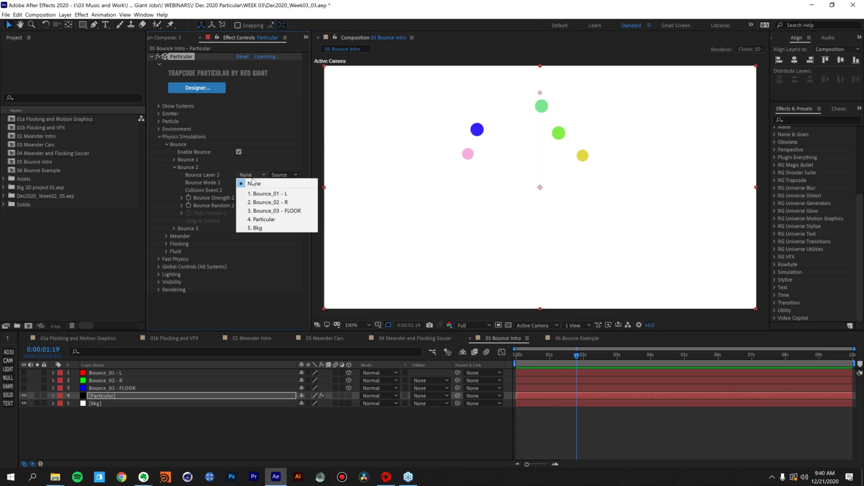
{"action": "left_click", "coordinate": [257, 201]}
{"action": "left_click_drag", "start_coordinate": [516, 356], "coordinate": [534, 358]}
{"action": "key", "text": "space"}
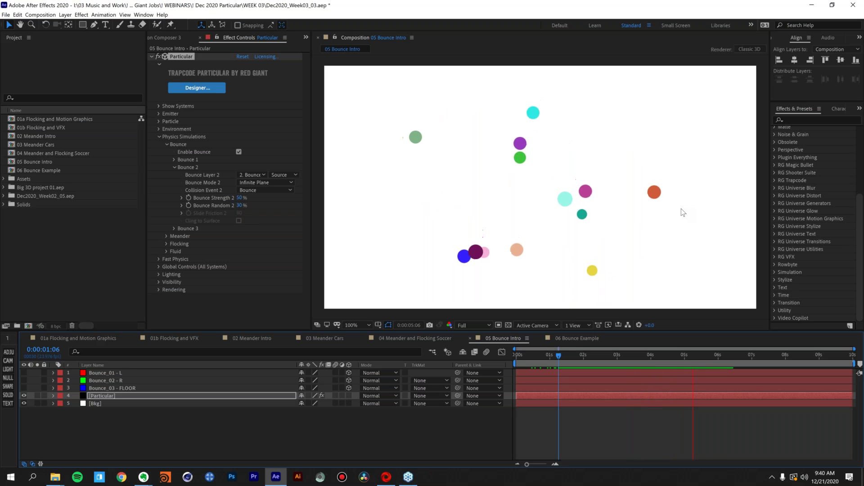
Set Bounce Layer 3 to Bounce_03 - FLOOR and preview the motion from the start, stopping at 0:00:07:14
{"action": "left_click", "coordinate": [173, 228]}
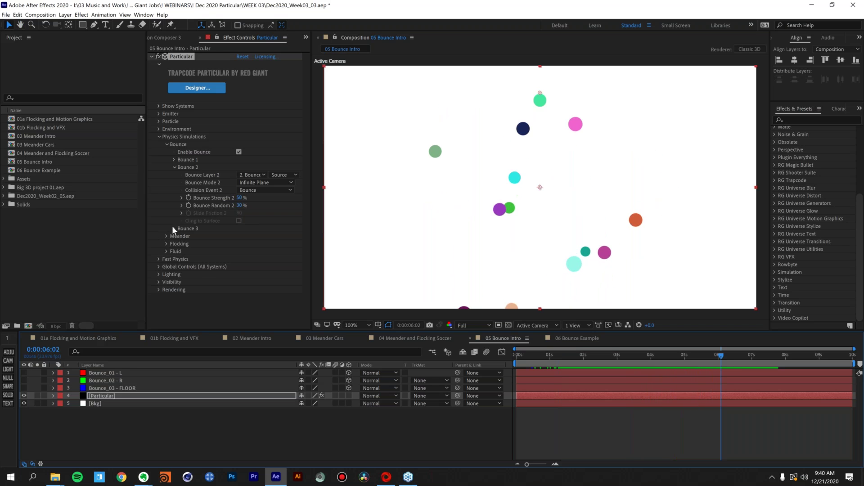
{"action": "left_click", "coordinate": [251, 236]}
{"action": "left_click", "coordinate": [257, 274]}
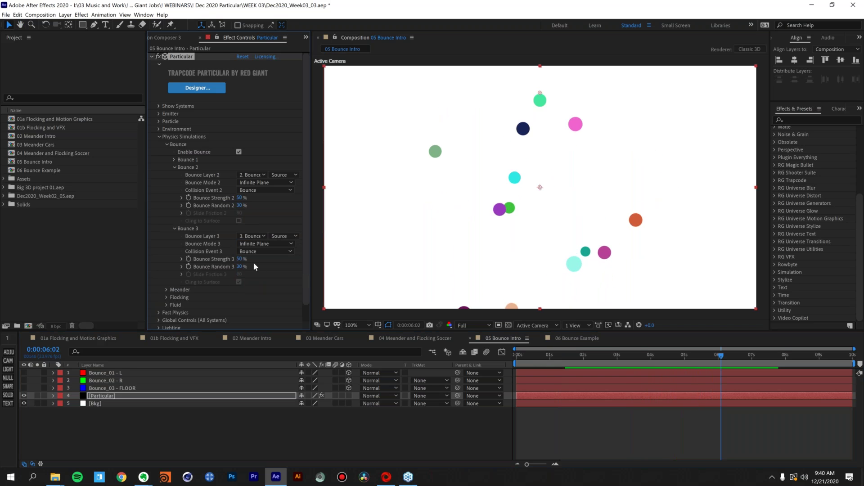
{"action": "left_click", "coordinate": [523, 356]}
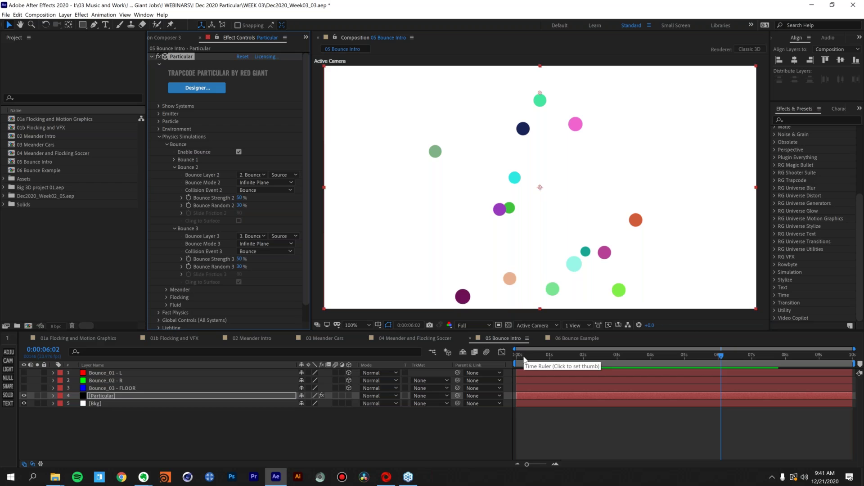
{"action": "left_click", "coordinate": [515, 358]}
{"action": "key", "text": "space"}
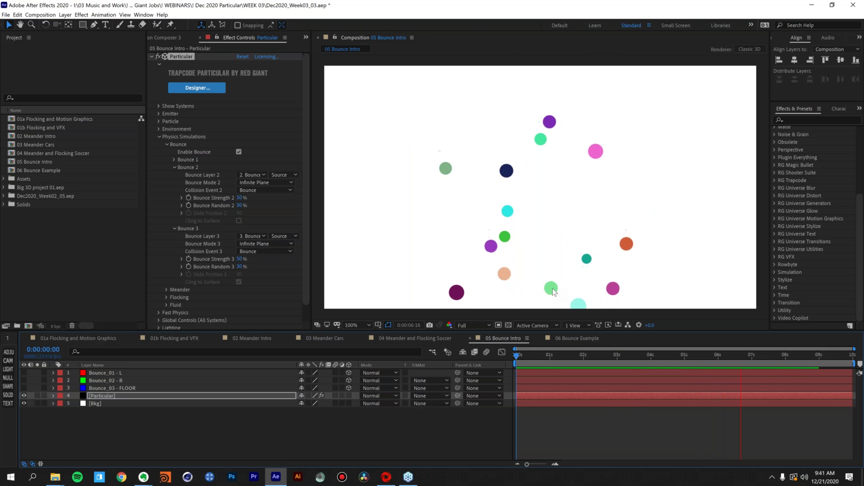
{"action": "key", "text": "space"}
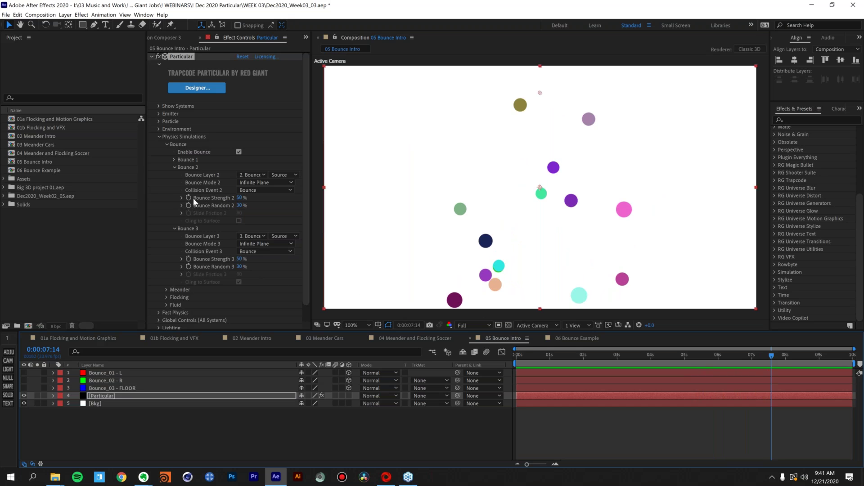
Widen the effect controls, expand the Particle group, and examine its Particle Physics settings
{"action": "left_click_drag", "start_coordinate": [148, 203], "coordinate": [113, 207]}
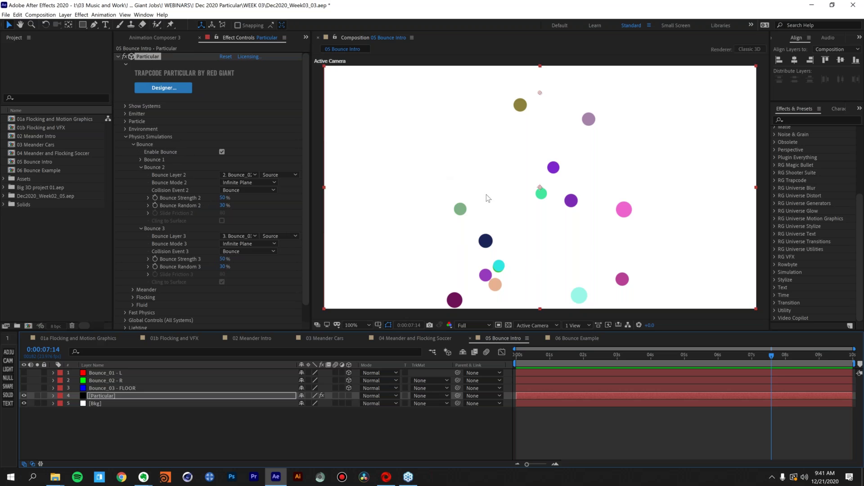
{"action": "left_click", "coordinate": [124, 121]}
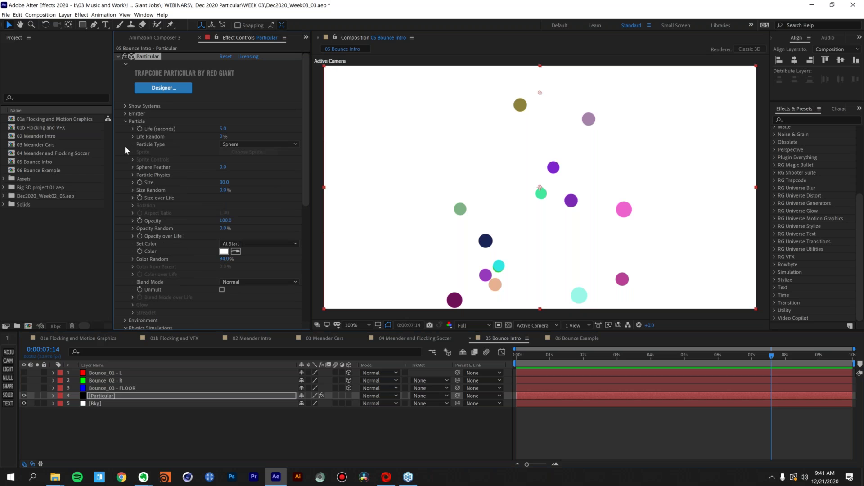
{"action": "scroll", "coordinate": [137, 225], "scroll_direction": "down", "scroll_amount": 2}
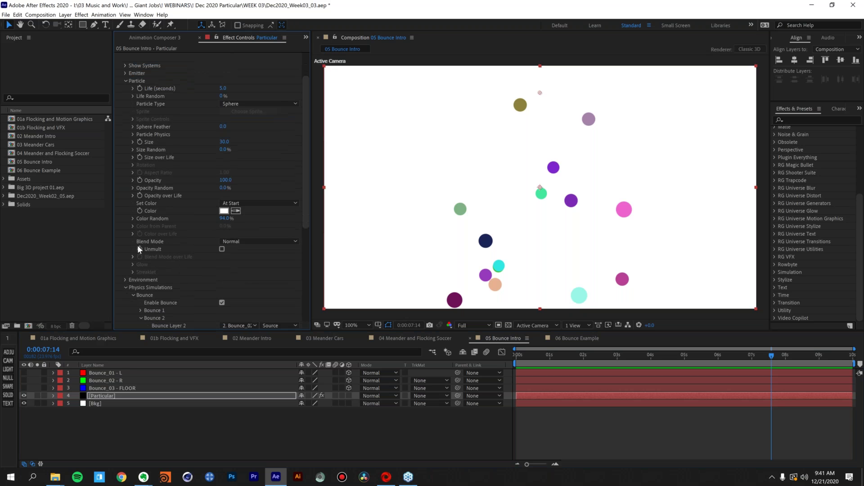
{"action": "scroll", "coordinate": [134, 189], "scroll_direction": "up", "scroll_amount": 2}
{"action": "left_click", "coordinate": [133, 174]}
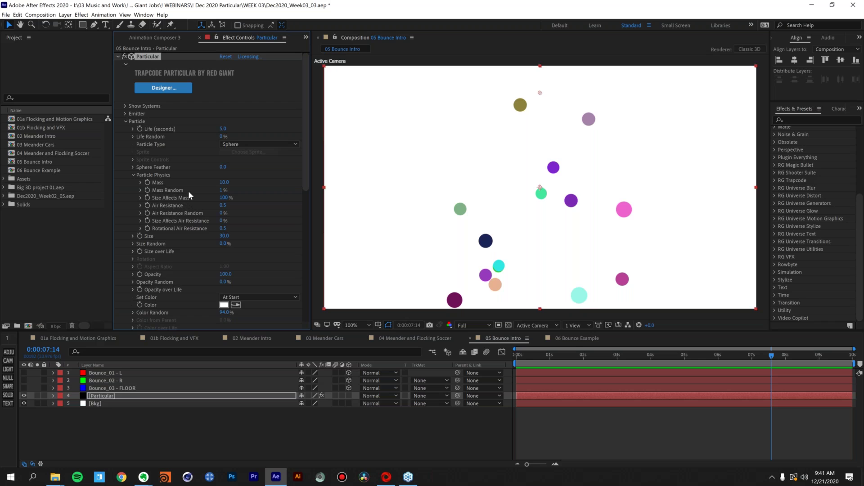
{"action": "left_click", "coordinate": [133, 175]}
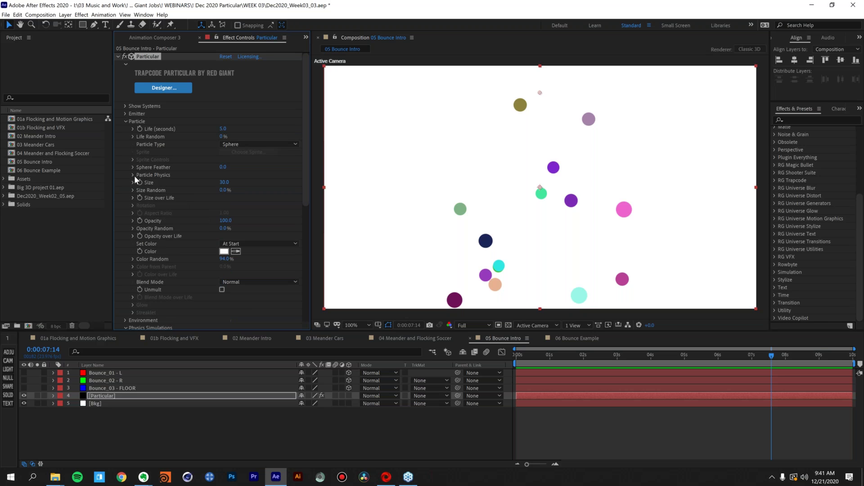
Collapse the Particle group, expand the Bounce 1 settings and set Collision Event 1 to Slide
{"action": "left_click", "coordinate": [126, 122]}
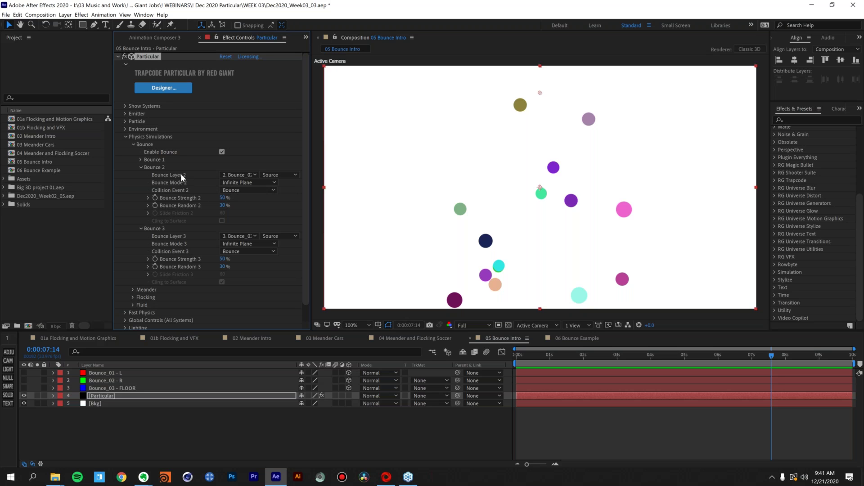
{"action": "left_click", "coordinate": [138, 160]}
{"action": "left_click", "coordinate": [257, 183]}
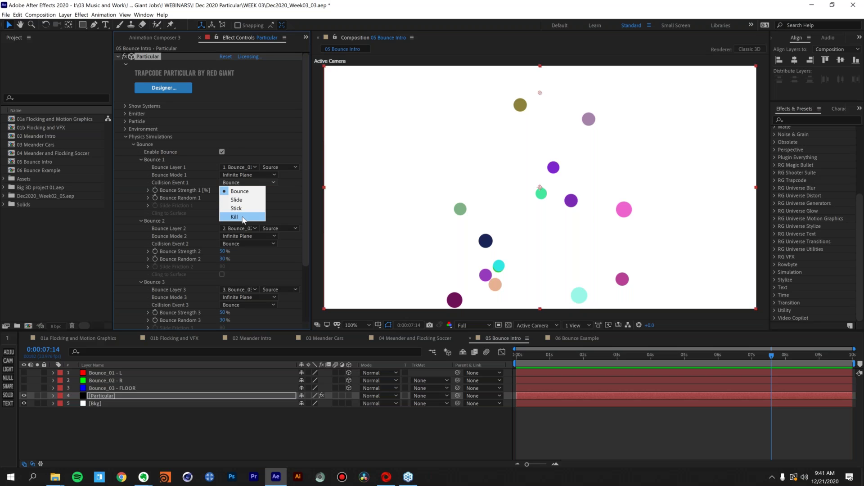
{"action": "left_click", "coordinate": [240, 199]}
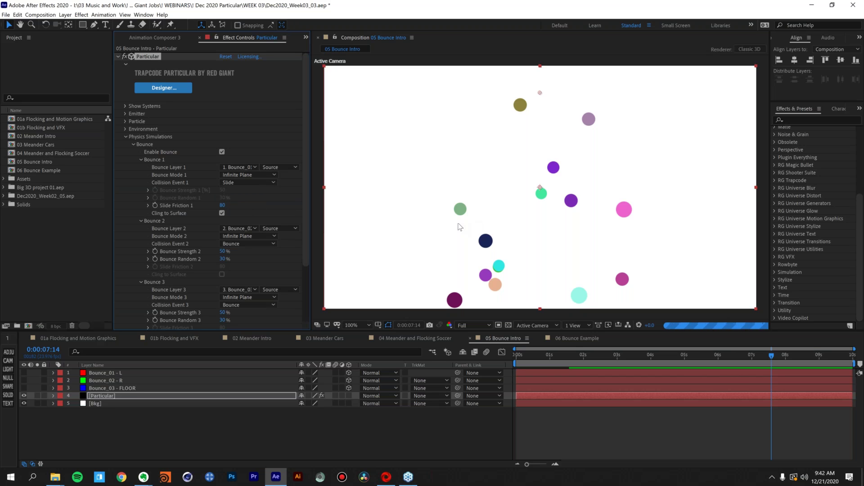
Set Collision Event 2 to Stick and Collision Event 3 to Kill
{"action": "left_click", "coordinate": [234, 244]}
{"action": "left_click", "coordinate": [244, 259]}
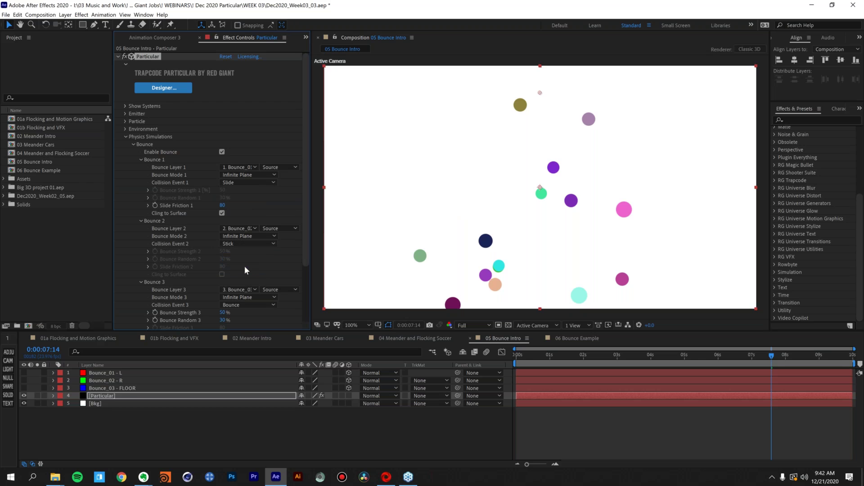
{"action": "left_click", "coordinate": [249, 306]}
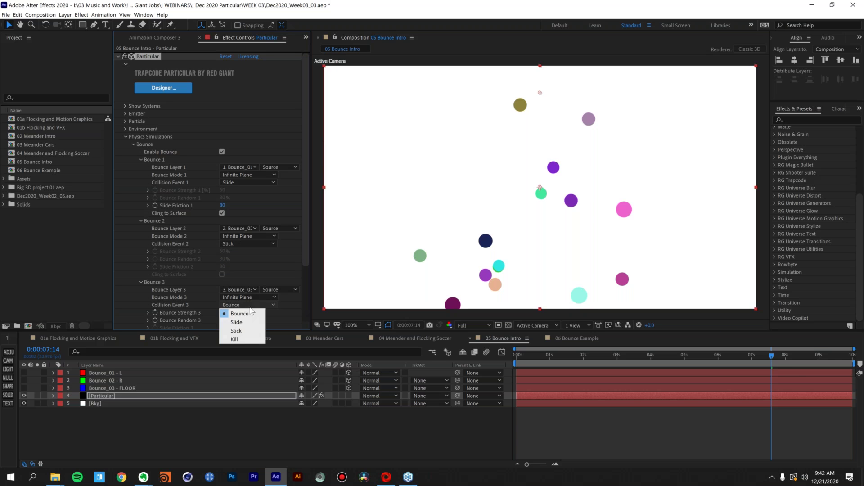
{"action": "left_click", "coordinate": [256, 338]}
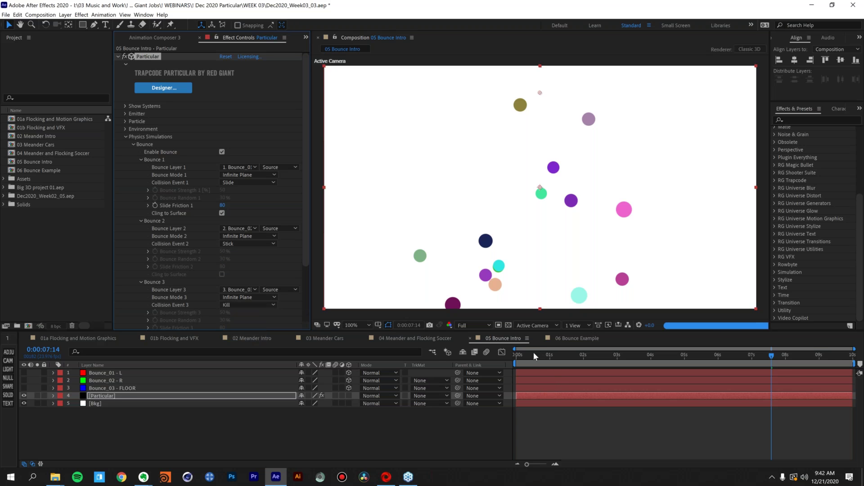
Preview the mixed collision events from the start and scrub to 0:00:06:08, bringing the Bounce 1 settings into view
{"action": "left_click_drag", "start_coordinate": [533, 352], "coordinate": [505, 356]}
{"action": "key", "text": "space"}
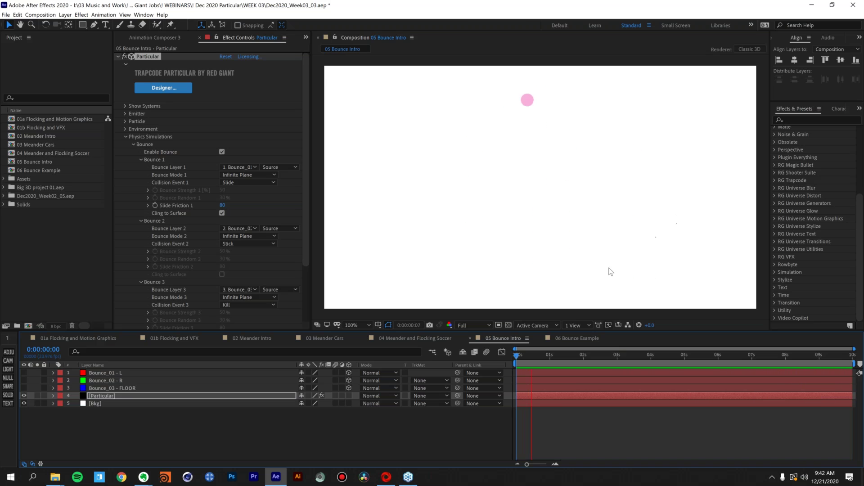
{"action": "left_click_drag", "start_coordinate": [610, 358], "coordinate": [730, 354]}
{"action": "left_click_drag", "start_coordinate": [307, 238], "coordinate": [304, 260]}
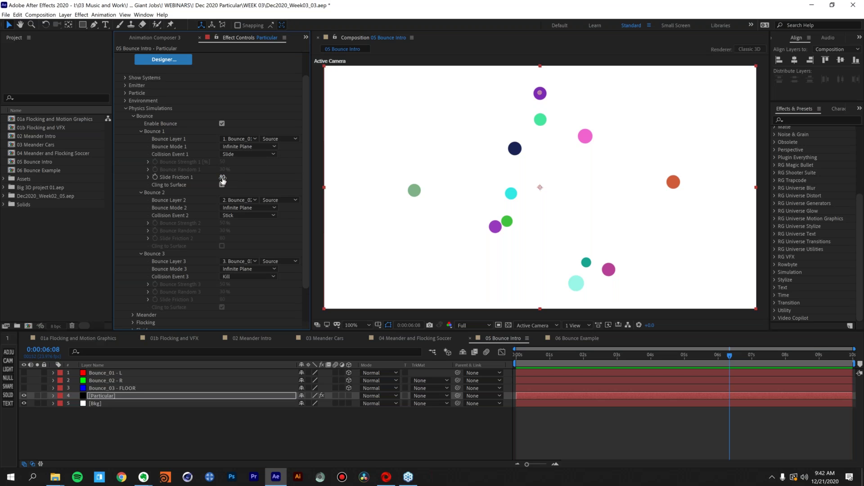
Set Slide Friction 1 to 112 and preview the particles from the start, stopping at 0:00:07:15
{"action": "left_click_drag", "start_coordinate": [545, 356], "coordinate": [655, 351]}
{"action": "left_click_drag", "start_coordinate": [221, 179], "coordinate": [236, 180]}
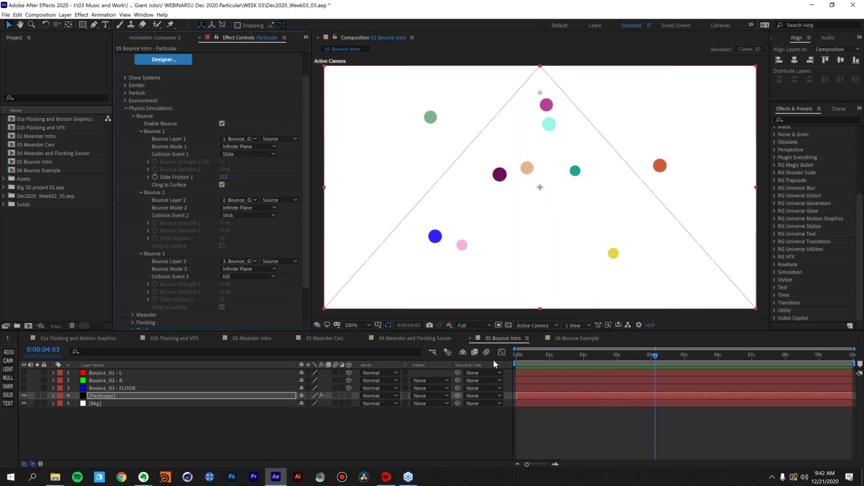
{"action": "left_click_drag", "start_coordinate": [522, 358], "coordinate": [508, 358]}
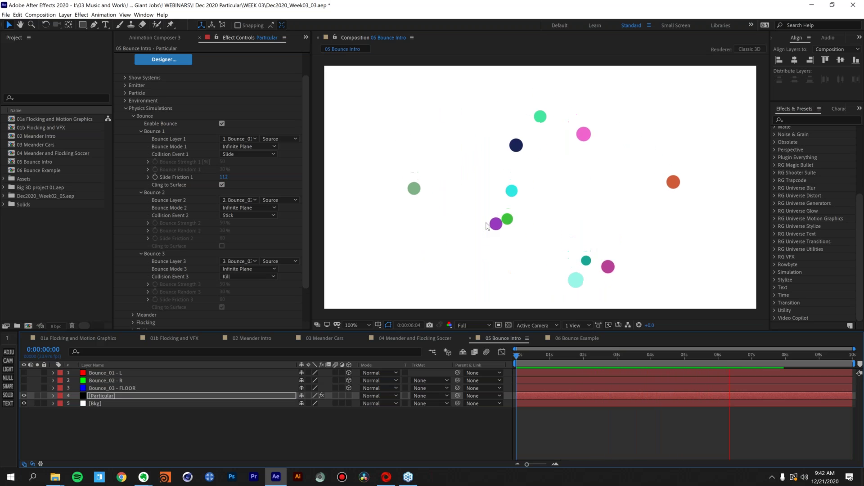
{"action": "key", "text": "space"}
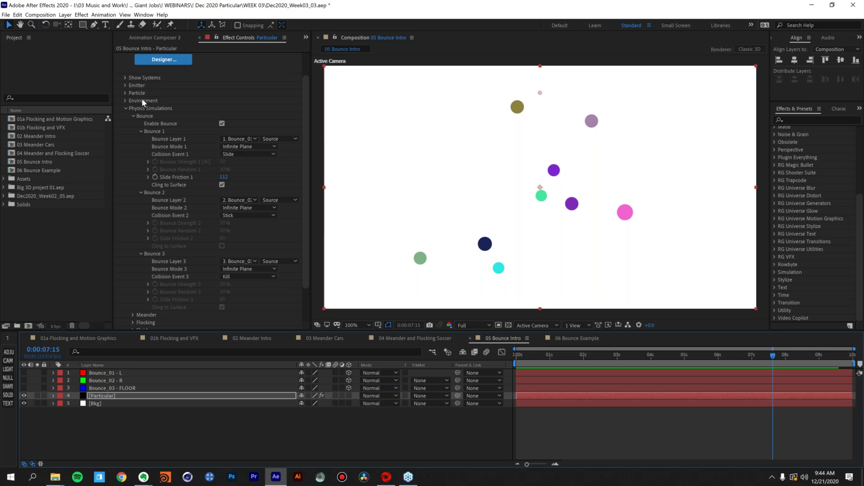
{"action": "left_click", "coordinate": [125, 78]}
{"action": "left_click", "coordinate": [125, 77]}
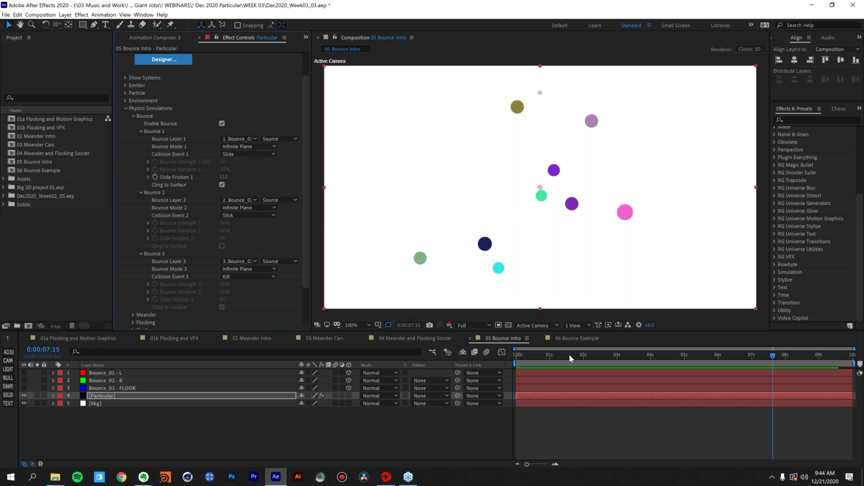
Open the 06 Bounce Example composition at 0:00:02:17 and briefly show the collisionPlane layer, leaving it hidden
{"action": "left_click", "coordinate": [572, 338]}
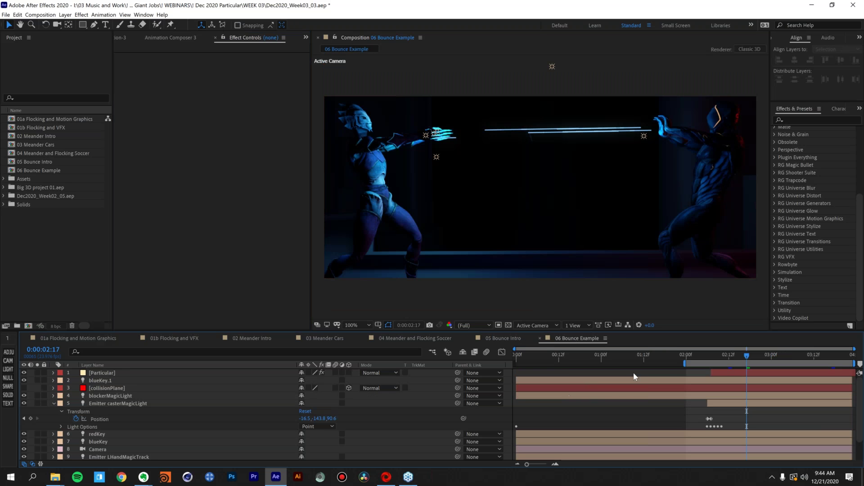
{"action": "left_click_drag", "start_coordinate": [698, 355], "coordinate": [729, 354]}
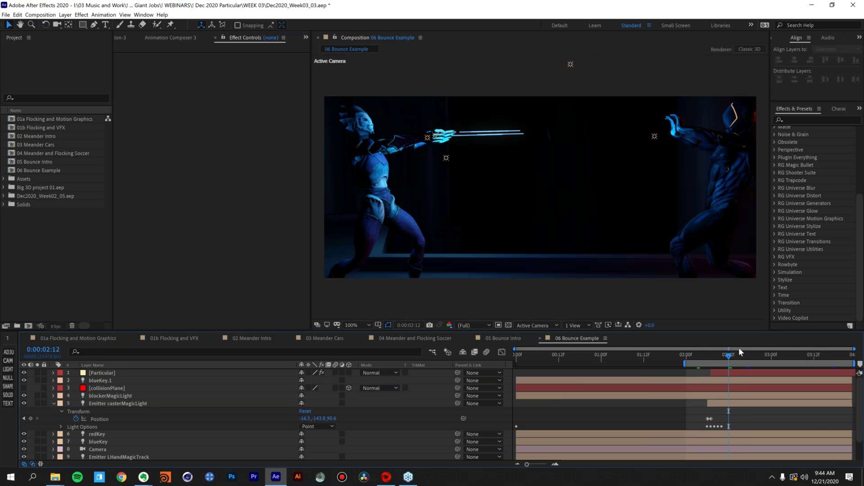
{"action": "left_click_drag", "start_coordinate": [728, 359], "coordinate": [744, 356]}
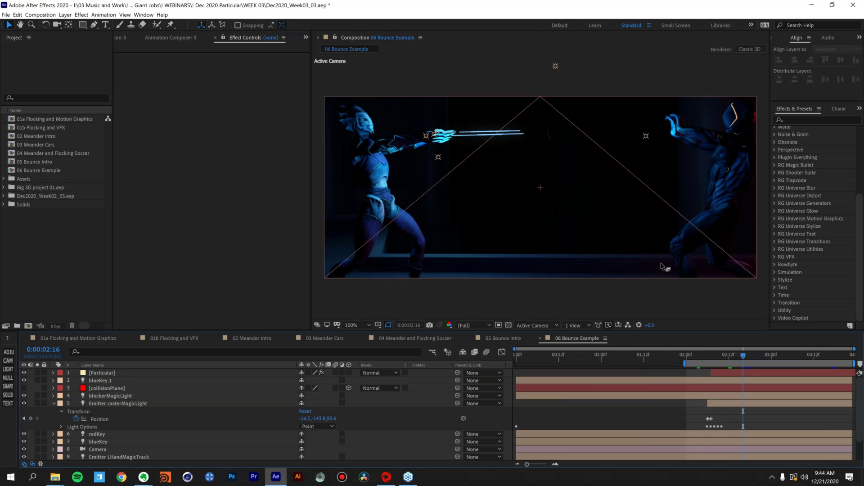
{"action": "key", "text": "Page_Down"}
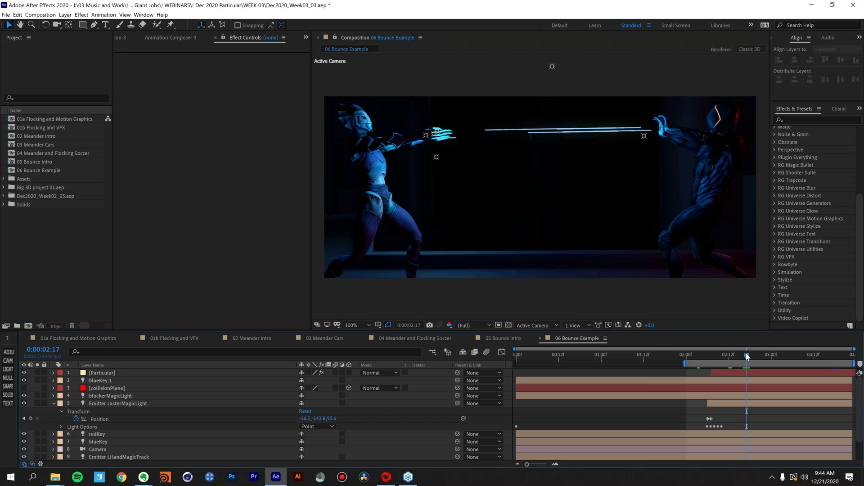
{"action": "left_click", "coordinate": [24, 388]}
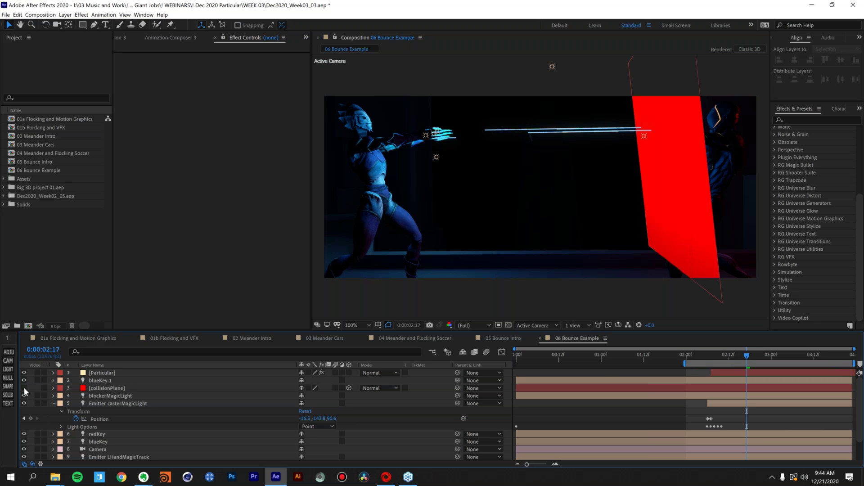
{"action": "left_click", "coordinate": [24, 388]}
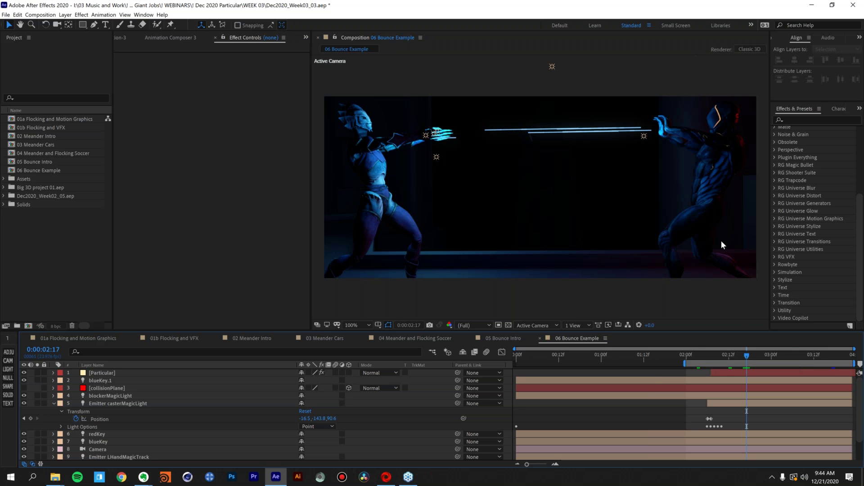
Preview the magic beam's impact from 0:00:02:23, stop at 0:00:03:11, and scrub back to 0:00:02:19
{"action": "left_click_drag", "start_coordinate": [753, 354], "coordinate": [768, 355]}
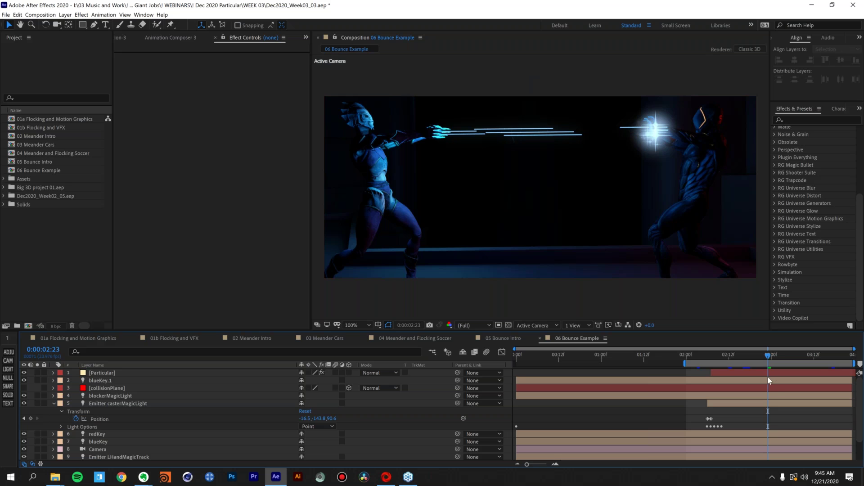
{"action": "key", "text": "space"}
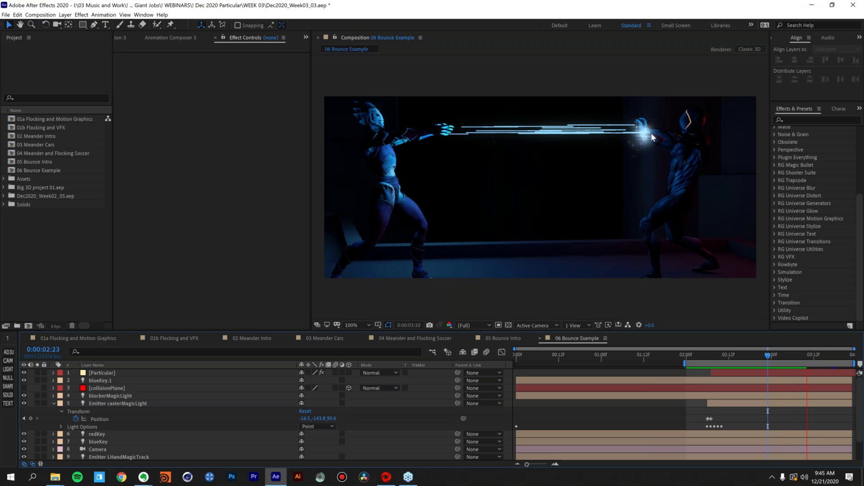
{"action": "key", "text": "space"}
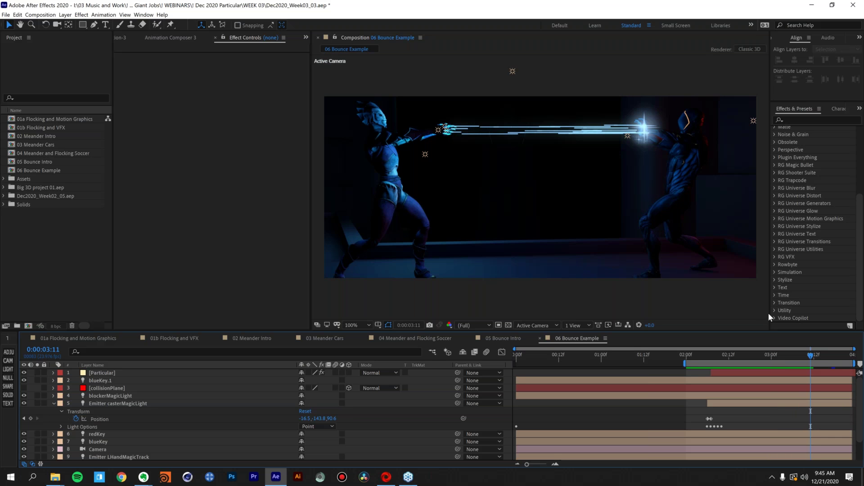
{"action": "left_click_drag", "start_coordinate": [777, 356], "coordinate": [754, 356]}
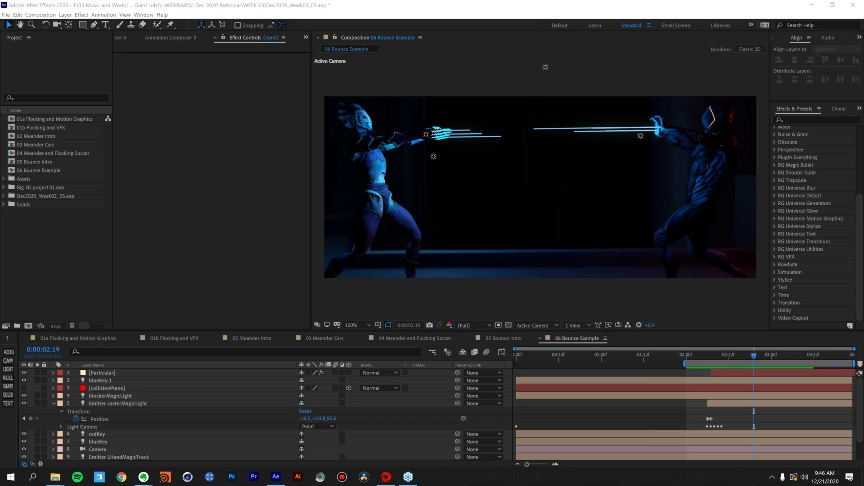
Return to the 05 Bounce Intro composition and briefly expand Show Systems to examine Particular's system list
{"action": "left_click", "coordinate": [497, 335]}
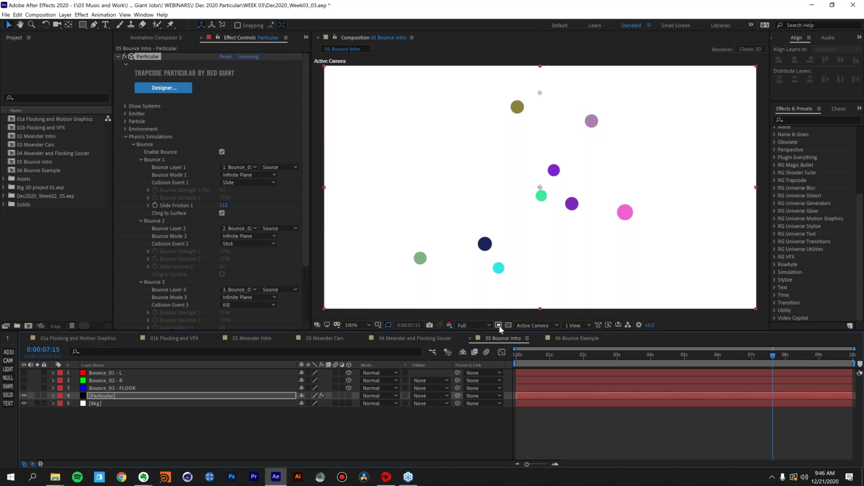
{"action": "left_click", "coordinate": [126, 105]}
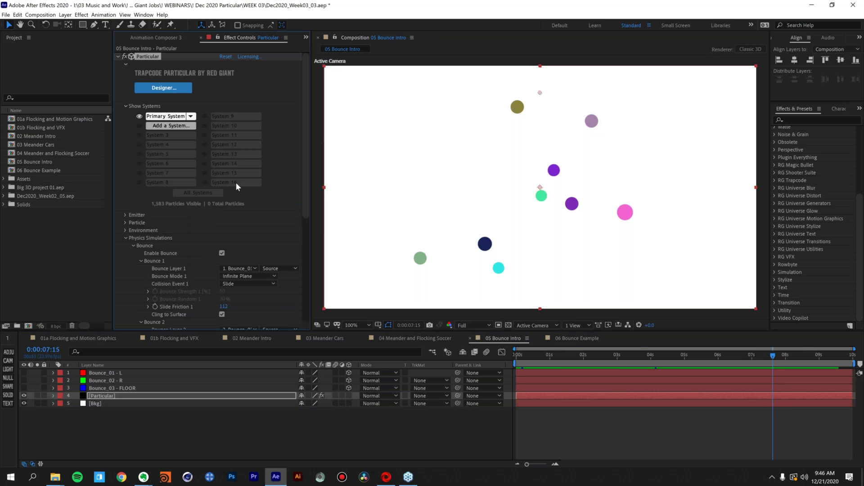
{"action": "left_click", "coordinate": [124, 105]}
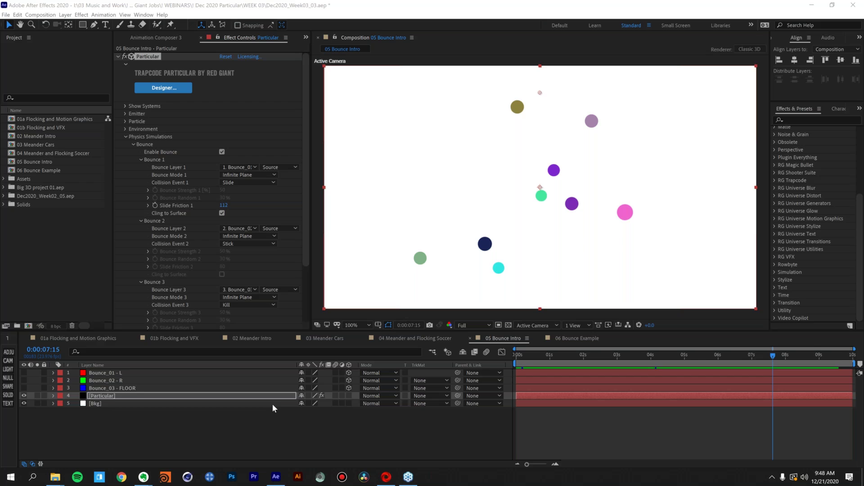
Open the 02 Meander Intro composition and expand Particular's Rendering and Global Controls (All Systems) groups
{"action": "left_click", "coordinate": [254, 339]}
{"action": "left_click_drag", "start_coordinate": [305, 202], "coordinate": [288, 312]}
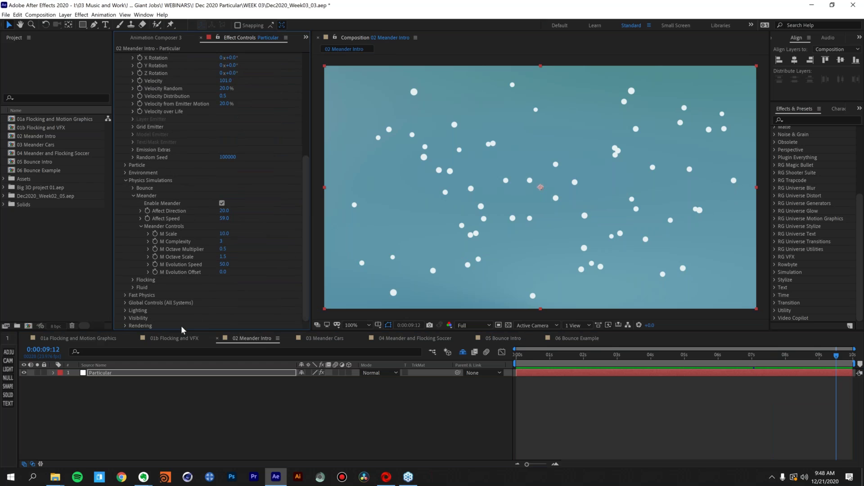
{"action": "left_click", "coordinate": [126, 327]}
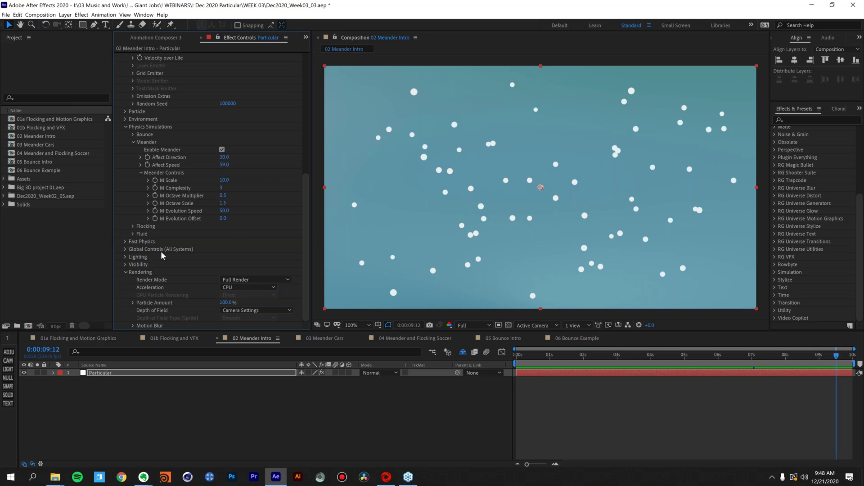
{"action": "left_click", "coordinate": [125, 249]}
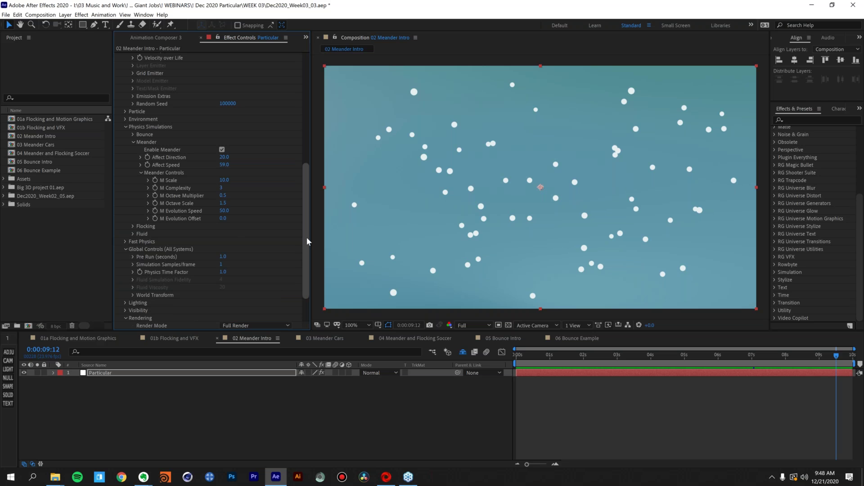
{"action": "scroll", "coordinate": [180, 180], "scroll_direction": "up", "scroll_amount": 10}
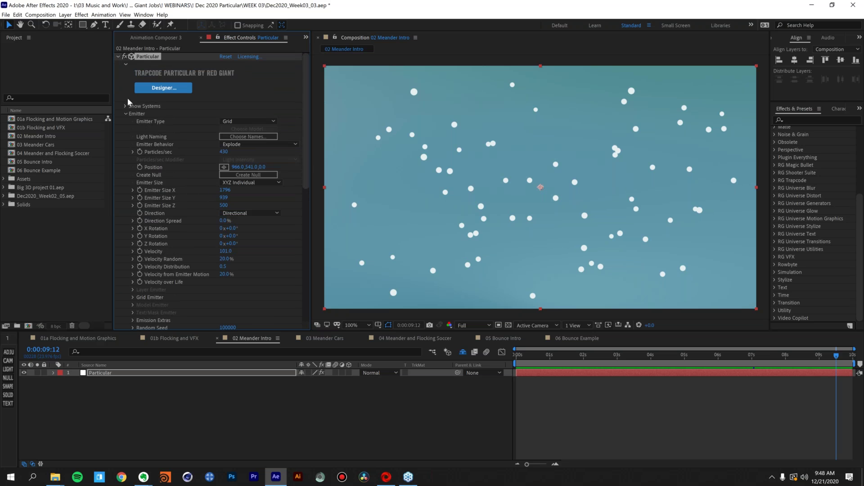
{"action": "left_click", "coordinate": [125, 107]}
{"action": "scroll", "coordinate": [263, 301], "scroll_direction": "down", "scroll_amount": 10}
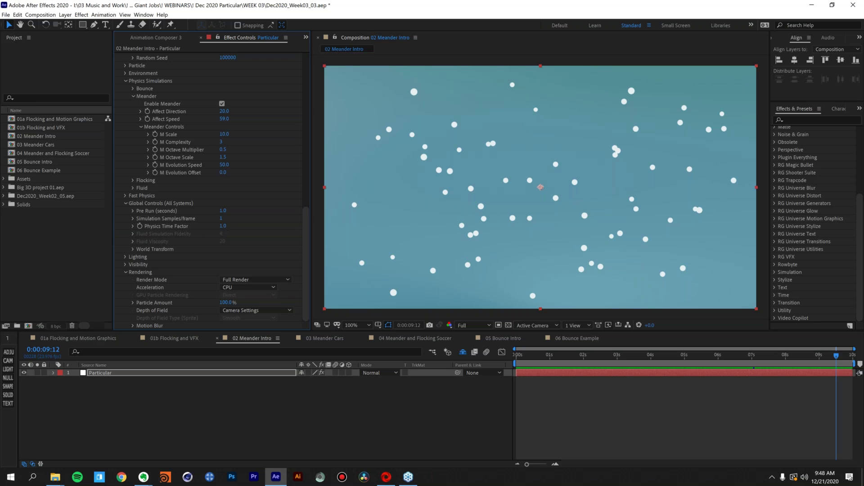
Try raising the Physics Time Factor to 1.5, and restore it to 1
{"action": "left_click_drag", "start_coordinate": [223, 225], "coordinate": [222, 226]}
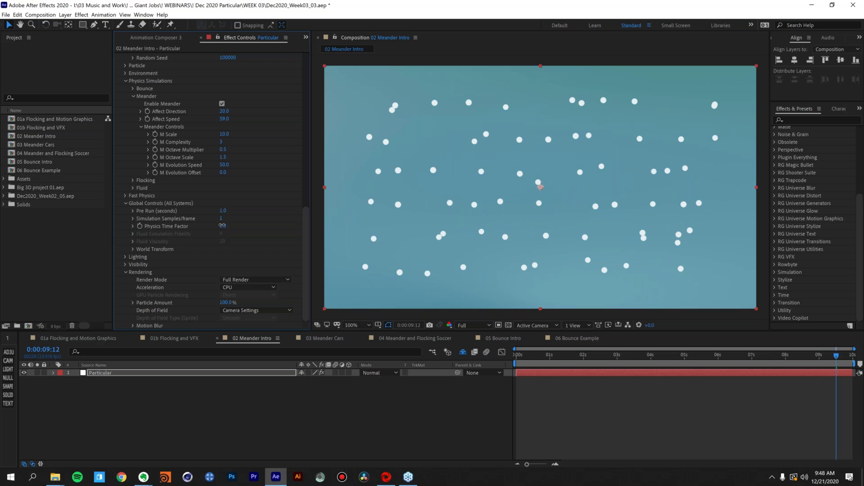
{"action": "left_click_drag", "start_coordinate": [223, 225], "coordinate": [227, 224]}
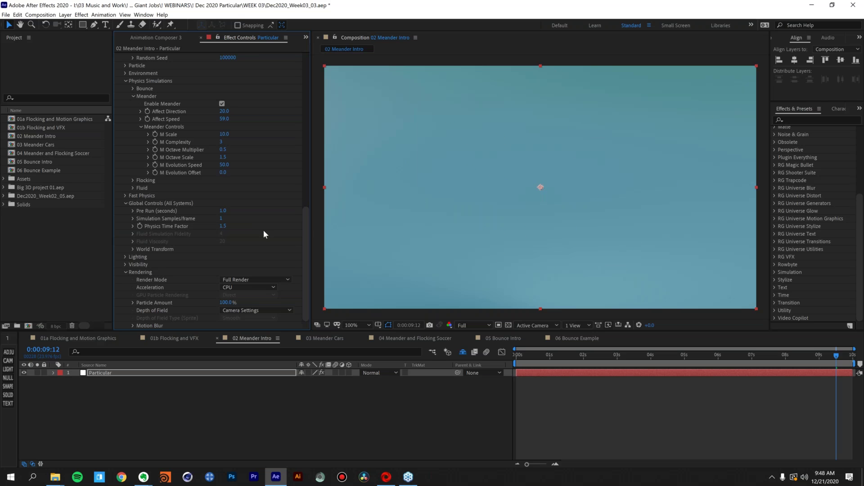
{"action": "left_click", "coordinate": [223, 226]}
{"action": "type", "text": "1"}
{"action": "key", "text": "Return"}
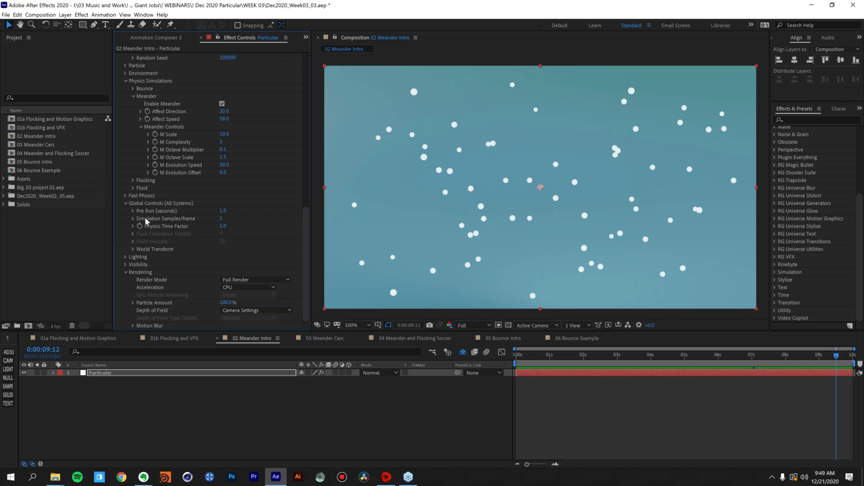
Collapse the Global Controls (All Systems) group and expand Fast Physics to view its settings
{"action": "left_click", "coordinate": [126, 204]}
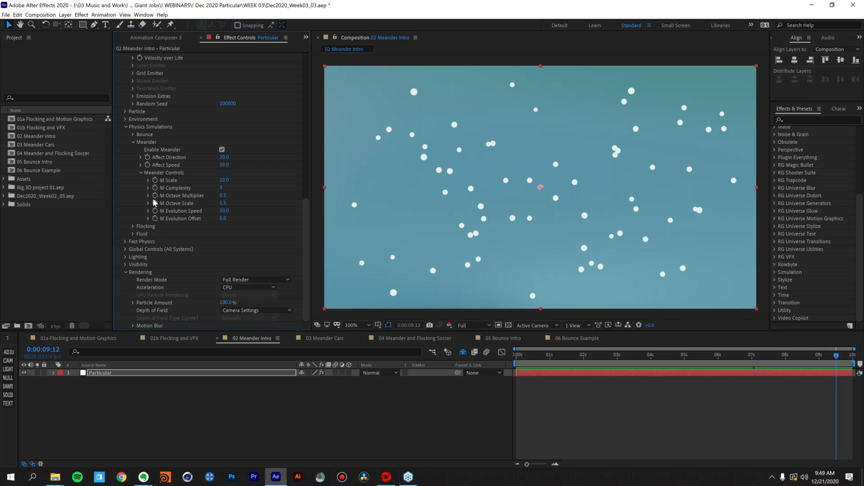
{"action": "left_click", "coordinate": [126, 242]}
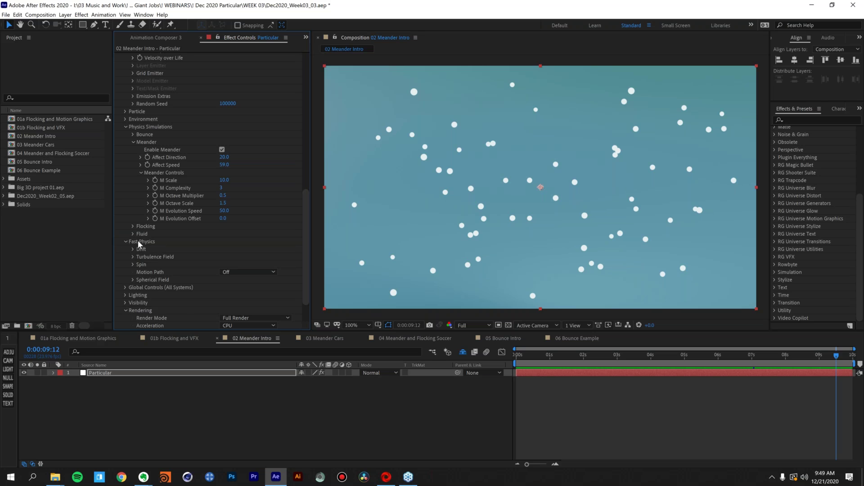
Collapse Particular's Fast Physics group, briefly check Global Controls (All Systems), and deselect the layer
{"action": "left_click", "coordinate": [126, 242]}
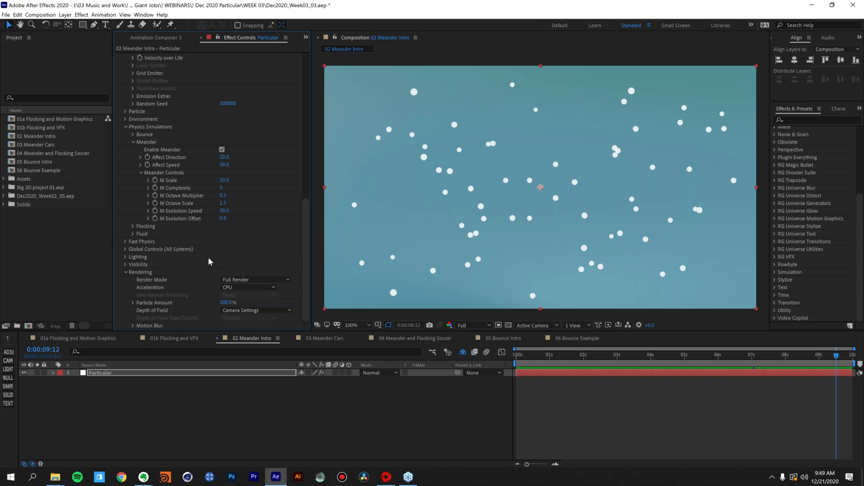
{"action": "left_click", "coordinate": [126, 250]}
{"action": "left_click", "coordinate": [126, 250]}
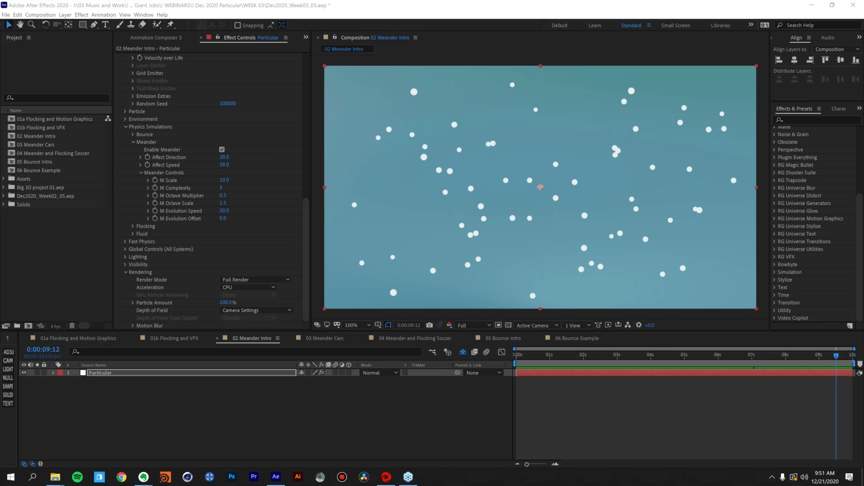
{"action": "left_click", "coordinate": [413, 405]}
{"action": "left_click", "coordinate": [412, 405]}
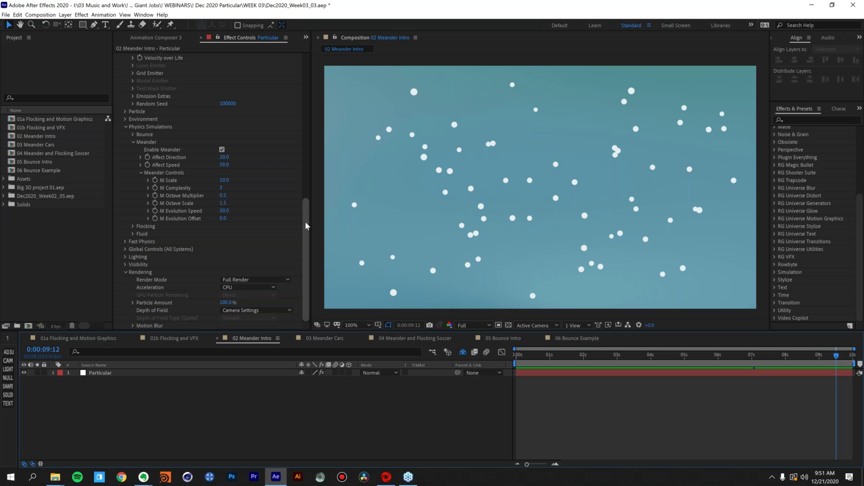
{"action": "left_click_drag", "start_coordinate": [305, 225], "coordinate": [306, 76]}
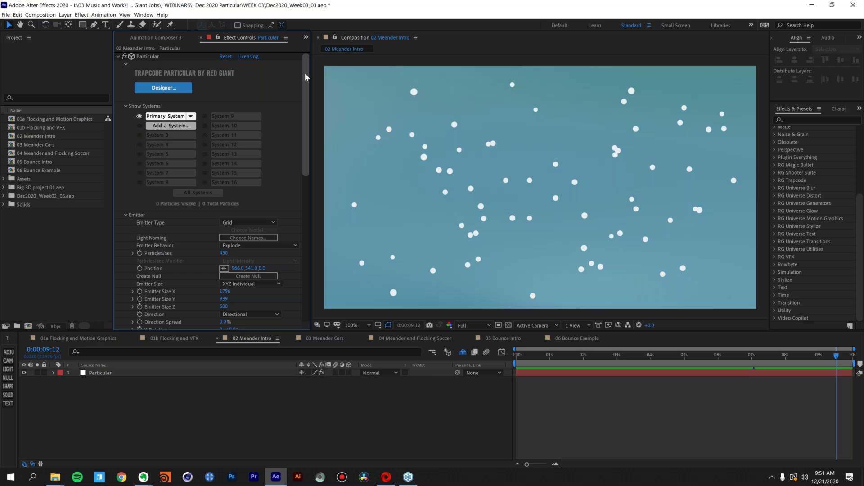
{"action": "left_click_drag", "start_coordinate": [305, 76], "coordinate": [305, 191]}
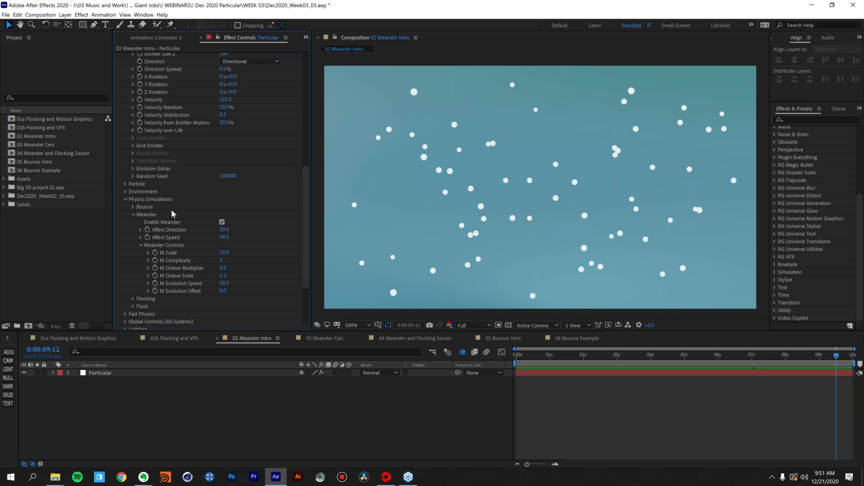
{"action": "scroll", "coordinate": [143, 288], "scroll_direction": "down", "scroll_amount": 1}
{"action": "scroll", "coordinate": [143, 288], "scroll_direction": "down", "scroll_amount": 1}
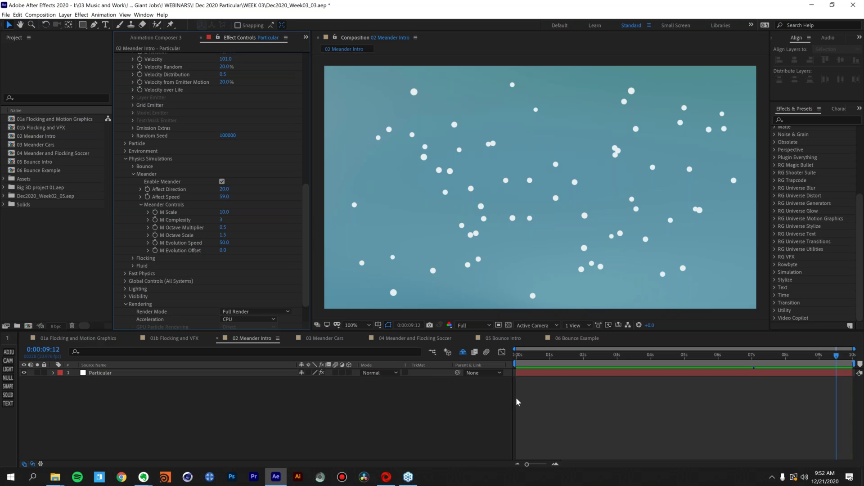
Scrub through the beam in the 06 Bounce Example composition, and open 05 Bounce Intro at 0:00:03:09
{"action": "left_click", "coordinate": [575, 337]}
{"action": "left_click_drag", "start_coordinate": [709, 352], "coordinate": [749, 356]}
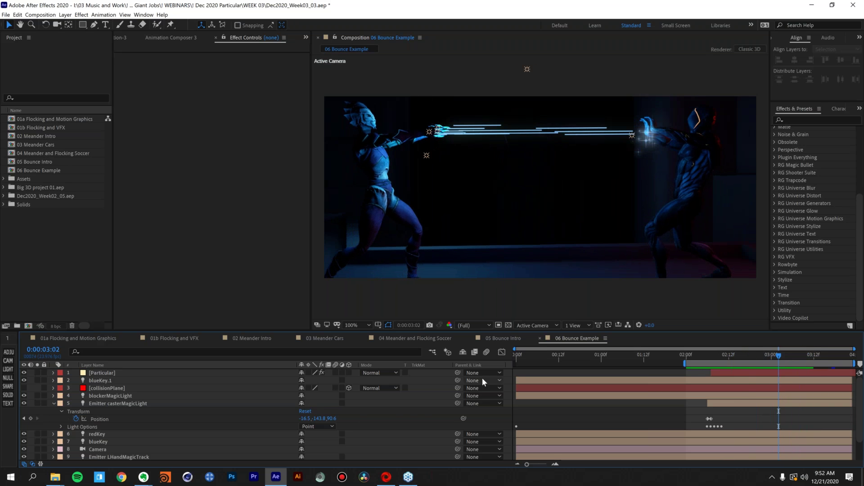
{"action": "left_click", "coordinate": [502, 338]}
{"action": "mouse_move", "coordinate": [629, 356]}
{"action": "left_mouse_down"}
{"action": "mouse_move", "coordinate": [720, 356]}
{"action": "mouse_move", "coordinate": [630, 357]}
{"action": "left_mouse_up"}
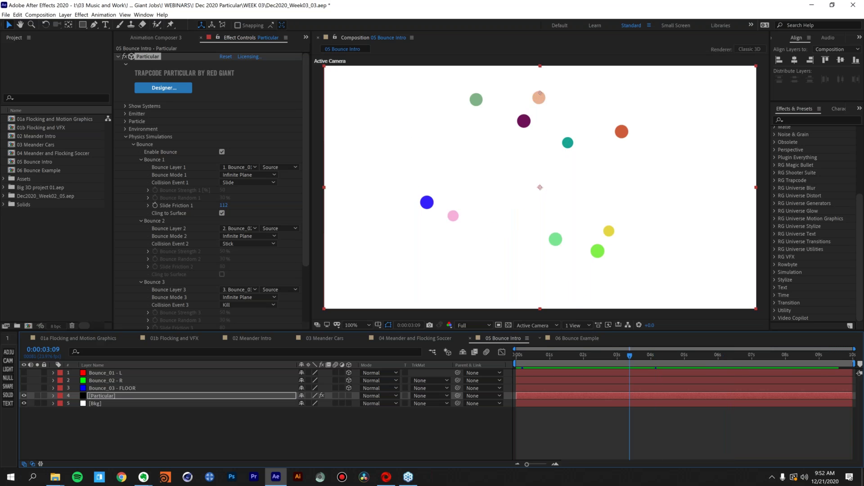
Return to 06 Bounce Example and briefly show the collisionPlane layer at 0:00:02:14
{"action": "left_click", "coordinate": [574, 338]}
{"action": "left_click_drag", "start_coordinate": [690, 356], "coordinate": [736, 353]}
{"action": "left_click", "coordinate": [105, 388]}
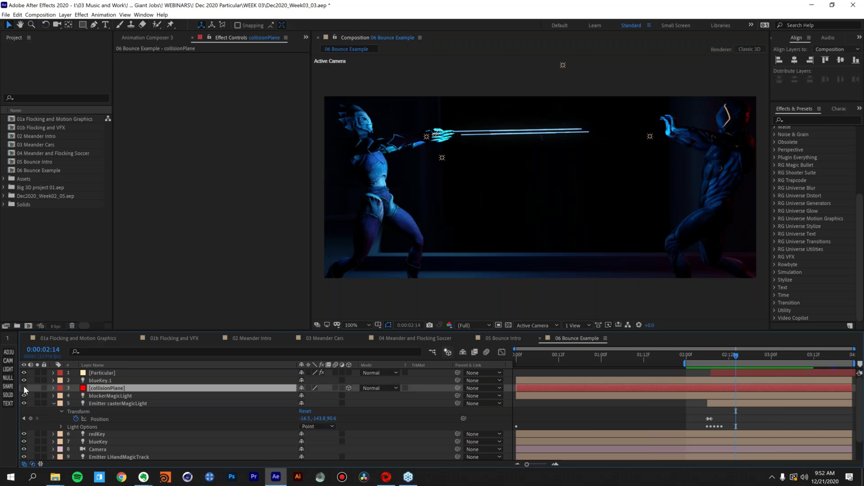
{"action": "left_click", "coordinate": [24, 388]}
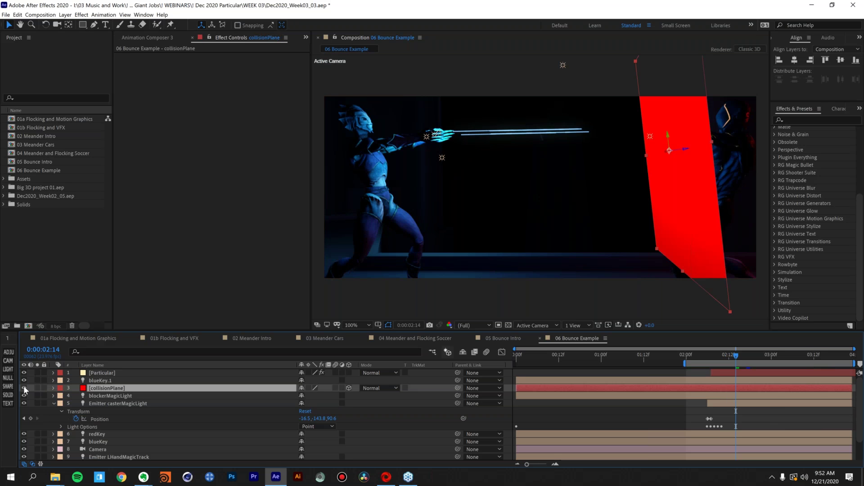
{"action": "left_click", "coordinate": [24, 388]}
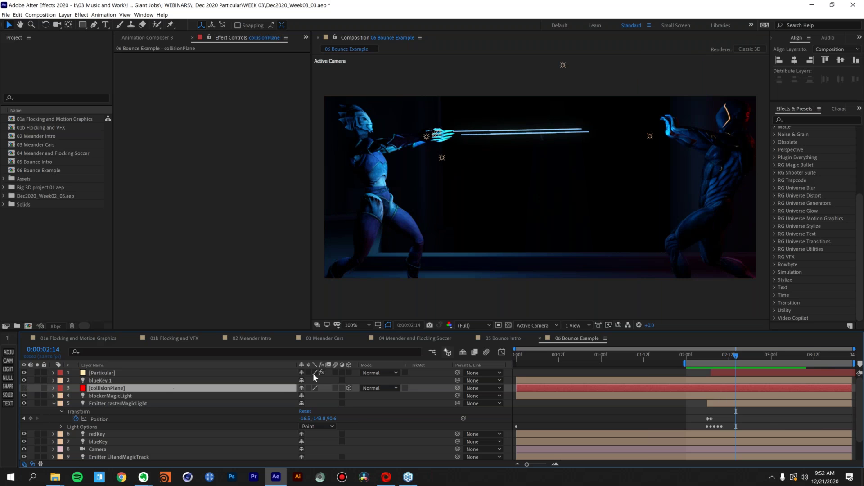
Scrub repeatedly through 06 Bounce Example up to 0:00:03:13 to examine the beam reaching the blocker's hand
{"action": "left_click", "coordinate": [708, 354]}
{"action": "left_click_drag", "start_coordinate": [721, 355], "coordinate": [775, 355]}
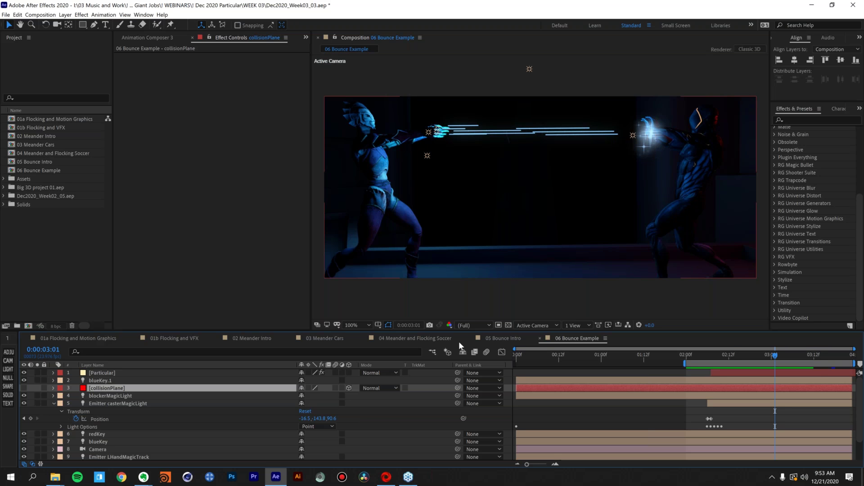
{"action": "left_click_drag", "start_coordinate": [713, 357], "coordinate": [815, 355]}
{"action": "key", "text": "Page_Down"}
{"action": "key", "text": "Page_Down"}
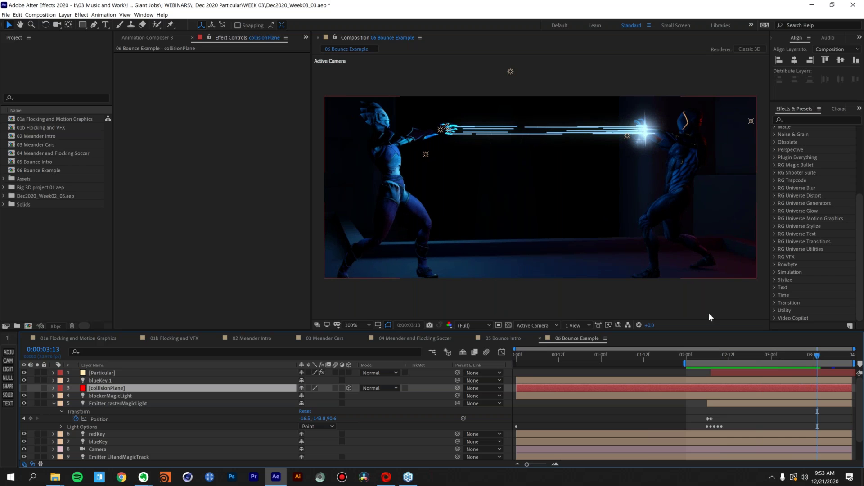
{"action": "left_click_drag", "start_coordinate": [706, 353], "coordinate": [785, 354]}
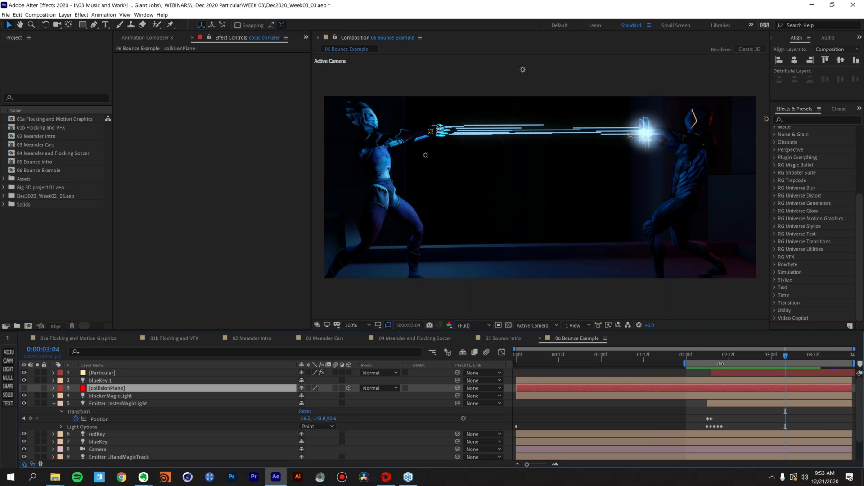
{"action": "left_click_drag", "start_coordinate": [731, 355], "coordinate": [767, 355]}
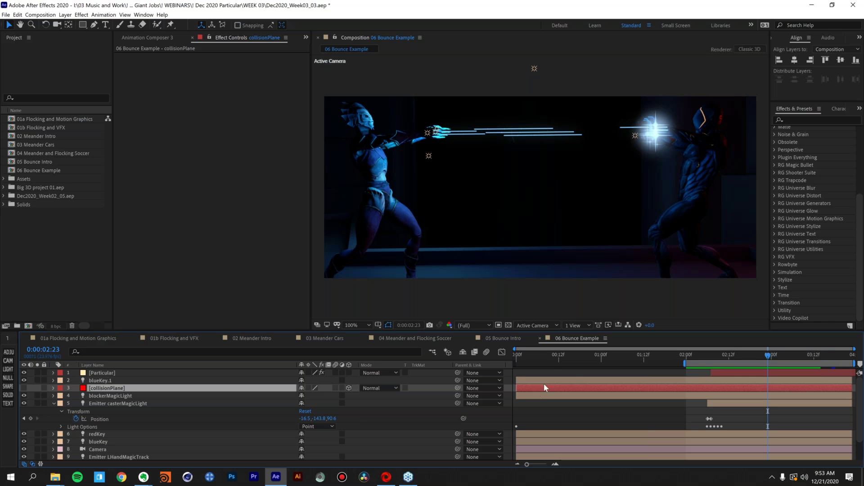
Select the Particular layer in 05 Bounce Intro, collapse Physics Simulations, and briefly examine the Emitter group's Create Null option
{"action": "left_click", "coordinate": [509, 337]}
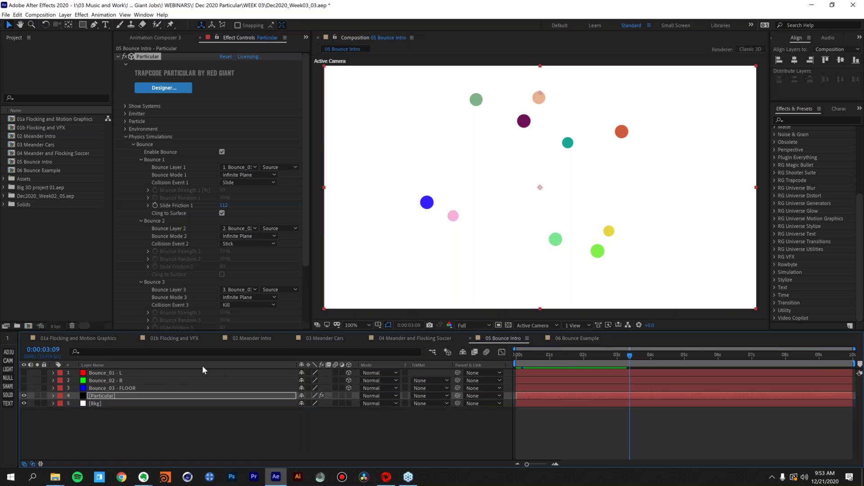
{"action": "left_click", "coordinate": [159, 393]}
{"action": "left_click", "coordinate": [124, 136]}
{"action": "left_click", "coordinate": [123, 113]}
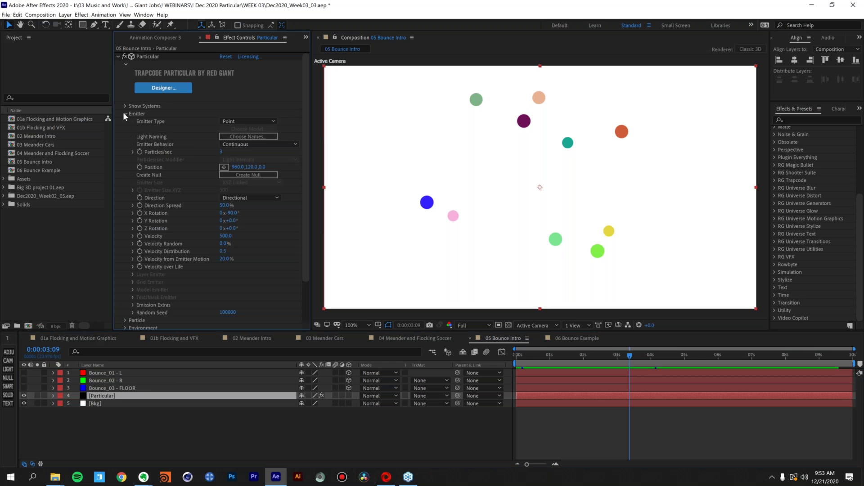
{"action": "left_click", "coordinate": [239, 175]}
{"action": "left_click", "coordinate": [125, 114]}
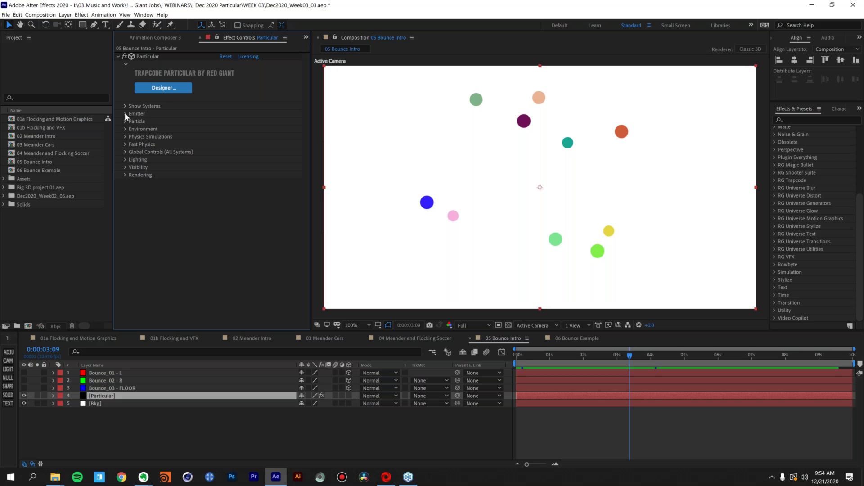
Expand Physics Simulations, collapse Bounce, and expand the Flocking and Meander groups to view their settings
{"action": "left_click", "coordinate": [125, 136]}
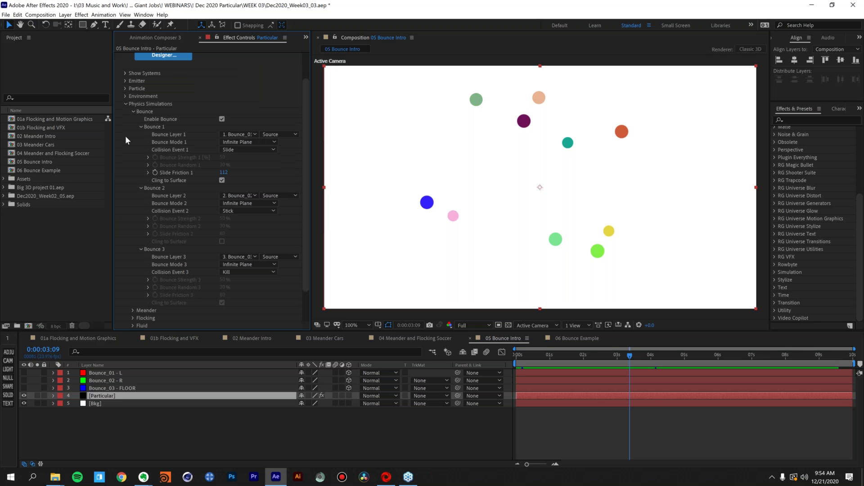
{"action": "left_click", "coordinate": [130, 112]}
{"action": "left_click", "coordinate": [133, 160]}
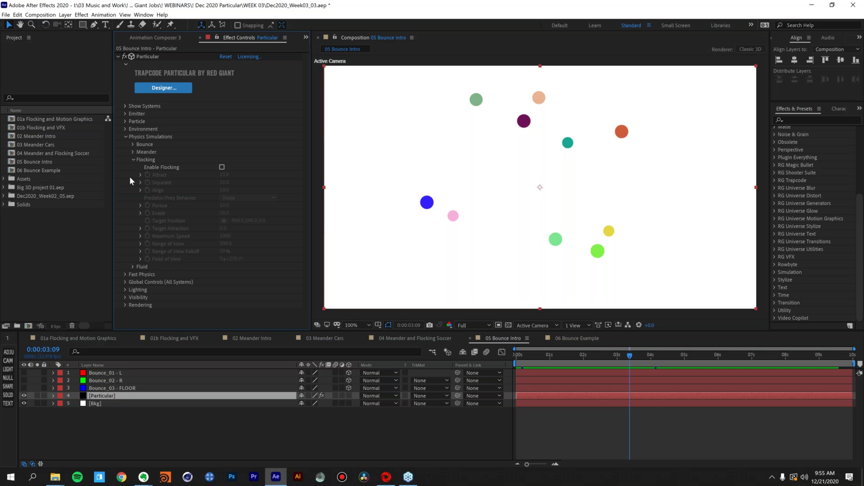
{"action": "left_click", "coordinate": [132, 150]}
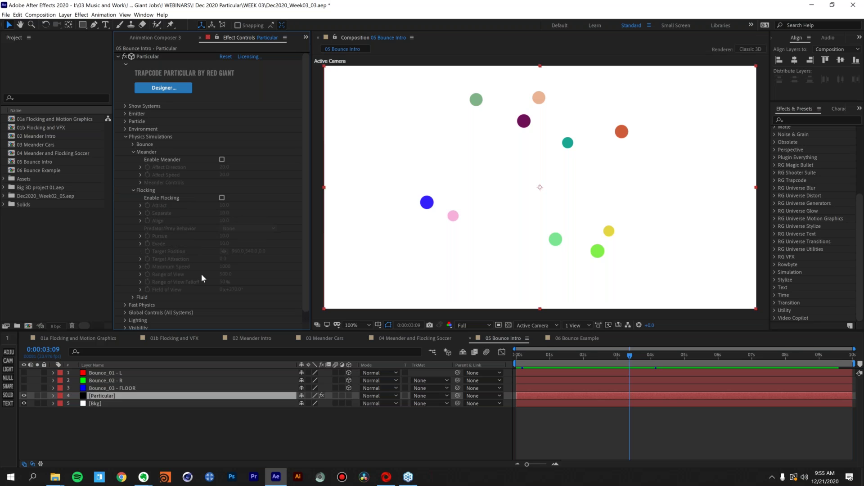
Open 02 Meander Intro, select the Particular layer, and collapse its Show Systems and Emitter groups
{"action": "left_click", "coordinate": [242, 337]}
{"action": "left_click", "coordinate": [171, 374]}
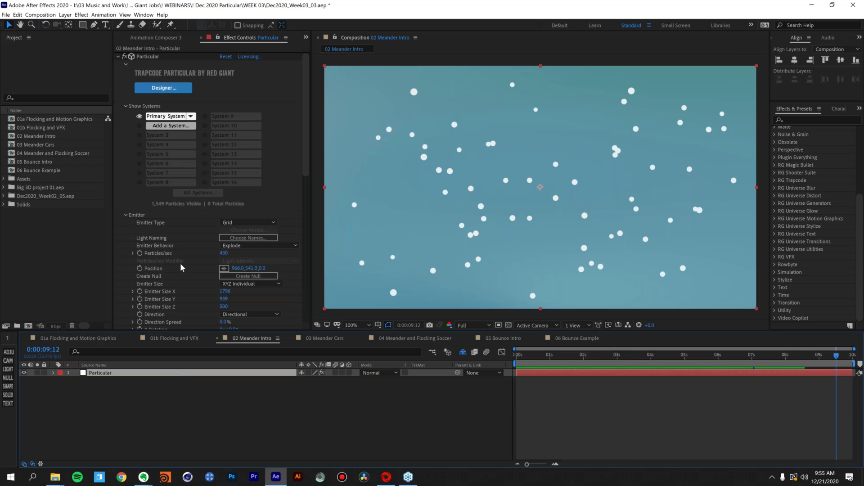
{"action": "left_click", "coordinate": [126, 104]}
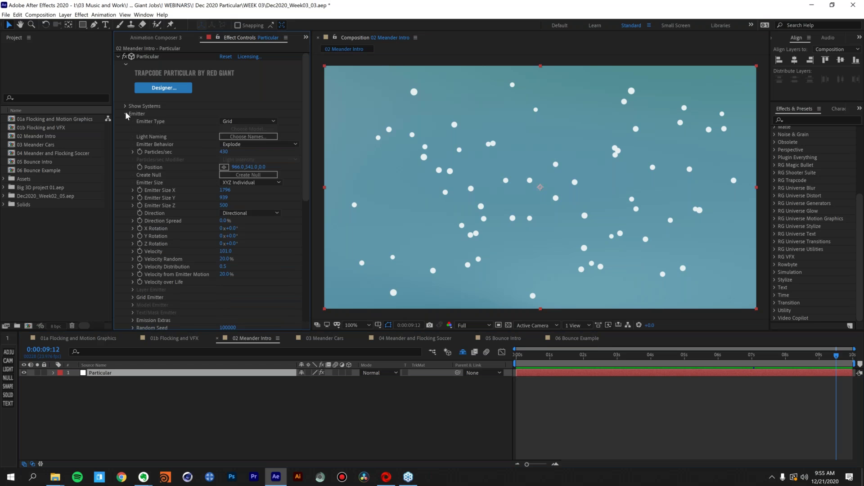
{"action": "left_click", "coordinate": [125, 113]}
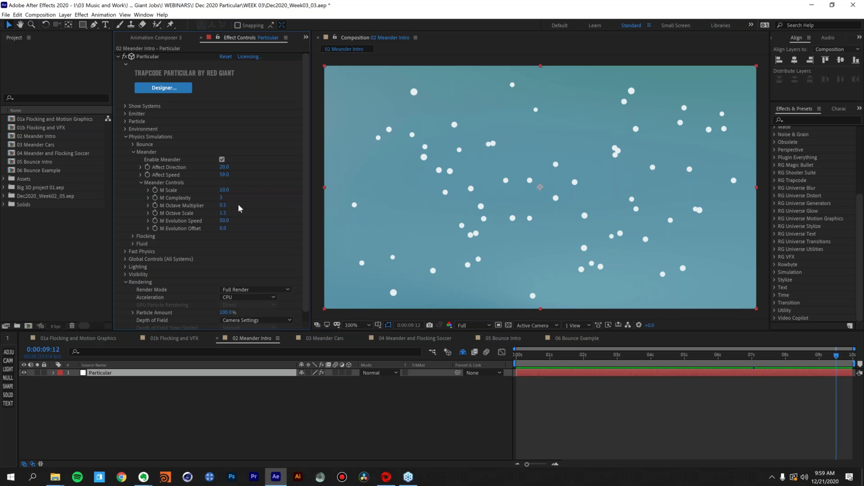
Expand the Particle group and its Particle Physics settings, and review them alongside the Meander controls
{"action": "left_click", "coordinate": [125, 122]}
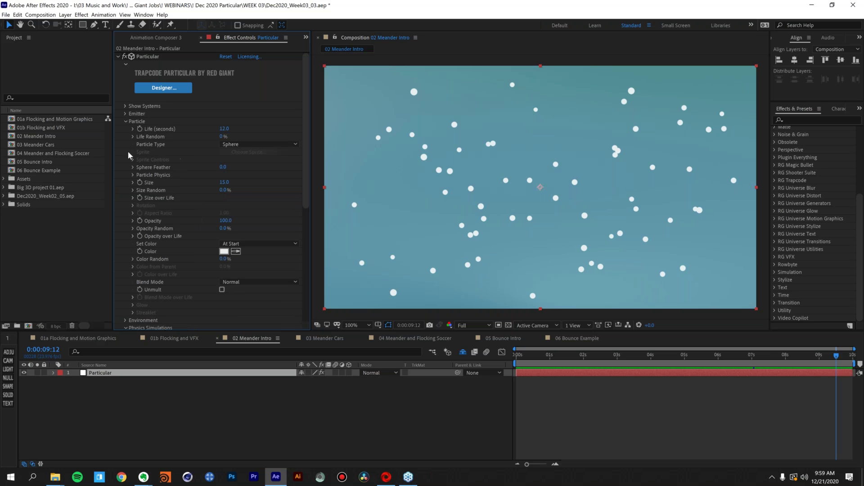
{"action": "left_click", "coordinate": [132, 175]}
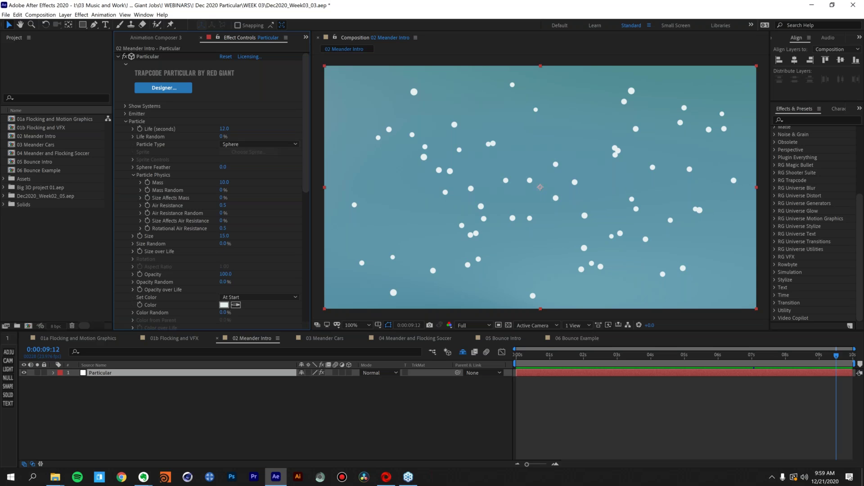
{"action": "scroll", "coordinate": [176, 180], "scroll_direction": "down", "scroll_amount": 5}
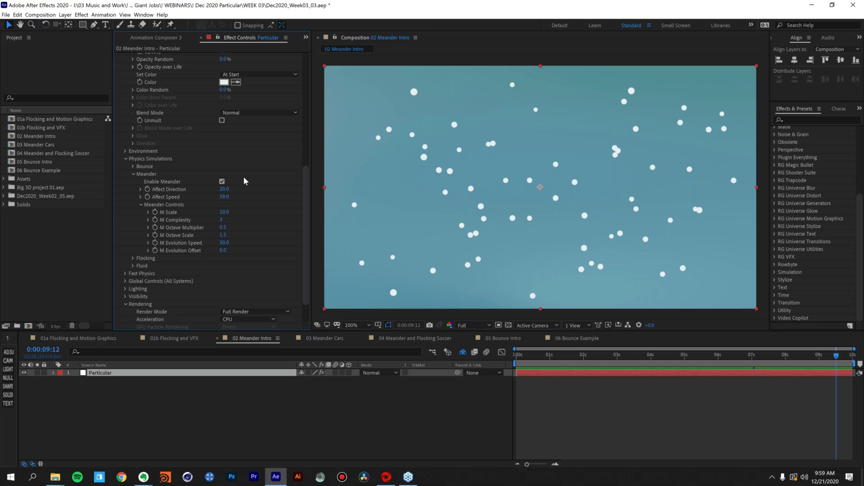
{"action": "scroll", "coordinate": [266, 209], "scroll_direction": "up", "scroll_amount": 1}
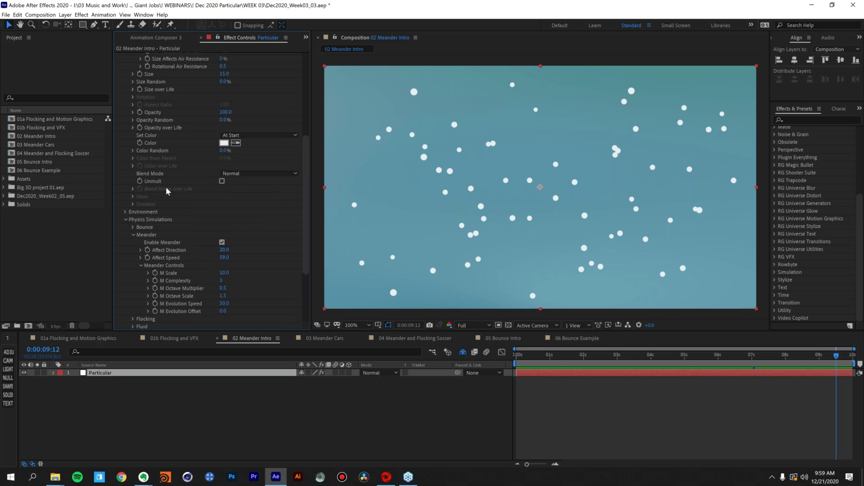
{"action": "scroll", "coordinate": [168, 195], "scroll_direction": "up", "scroll_amount": 2}
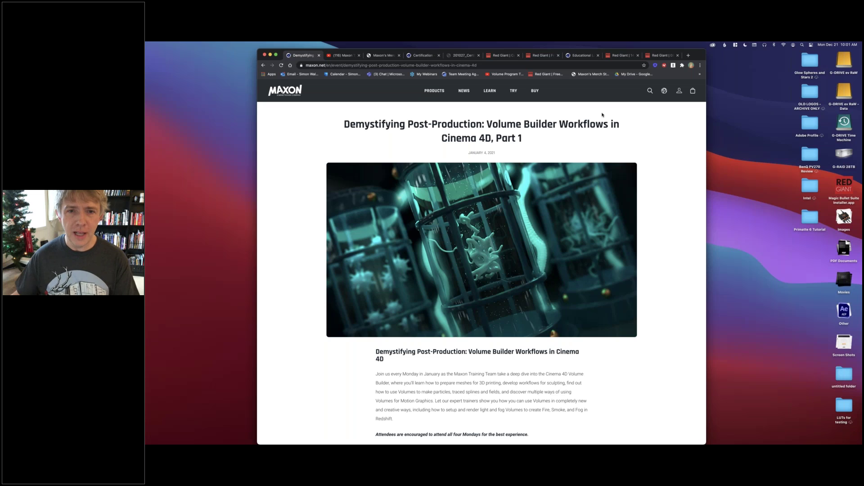
In Chrome, show the Maxon Training Team YouTube channel's videos page and briefly bring up the window overview
{"action": "left_click", "coordinate": [343, 56]}
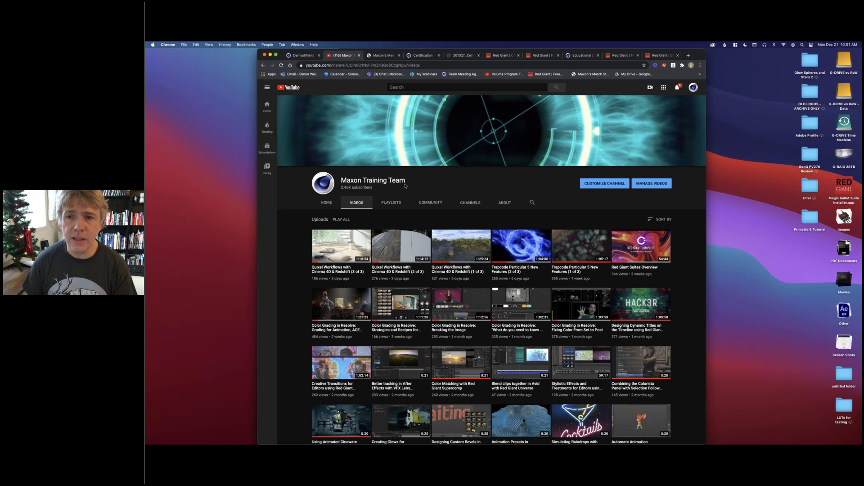
{"action": "key", "text": "ctrl+Up"}
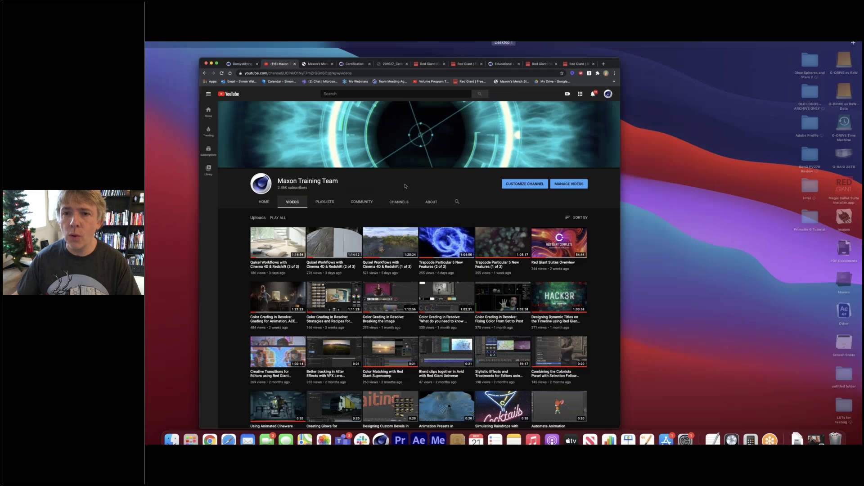
{"action": "key", "text": "ctrl+Up"}
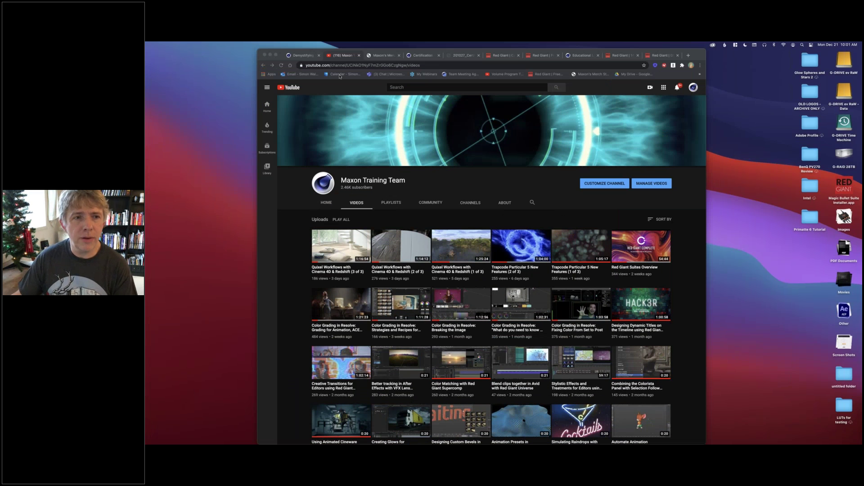
Return to the Volume Builder Workflows in Cinema 4D event page and read through its January webinar schedule
{"action": "left_click", "coordinate": [305, 56]}
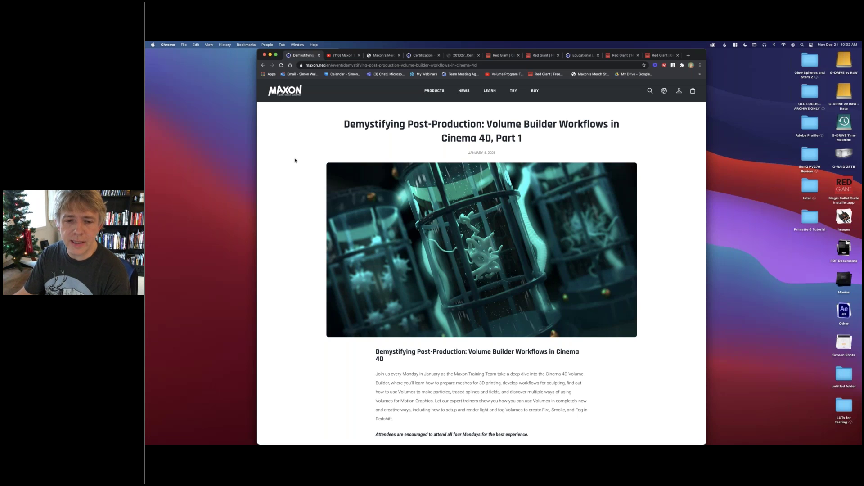
{"action": "scroll", "coordinate": [295, 161], "scroll_direction": "down", "scroll_amount": 3}
{"action": "scroll", "coordinate": [294, 161], "scroll_direction": "up", "scroll_amount": 3}
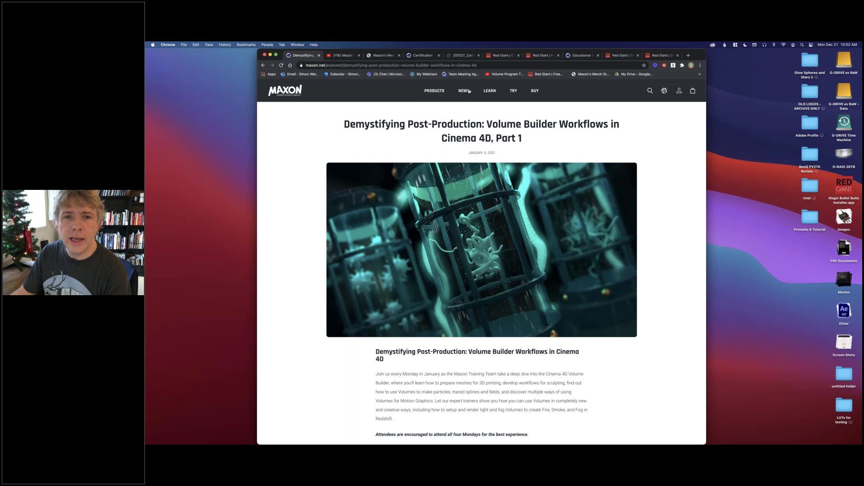
{"action": "mouse_move", "coordinate": [466, 91]}
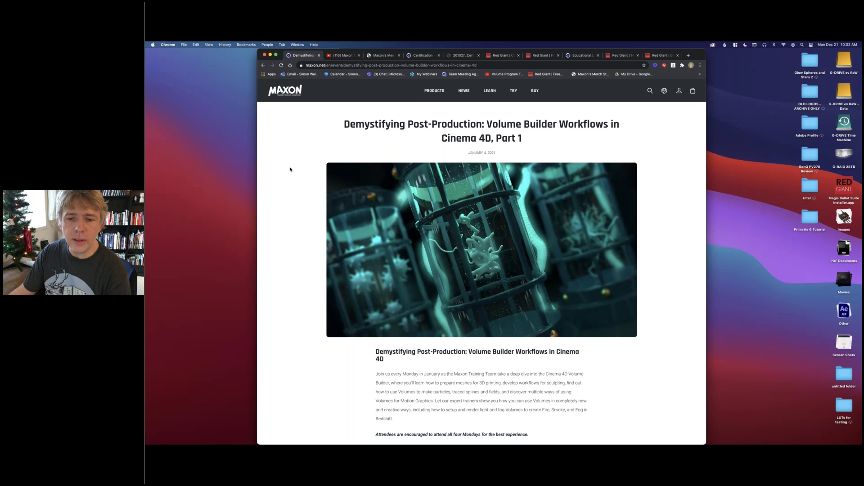
{"action": "scroll", "coordinate": [290, 169], "scroll_direction": "down", "scroll_amount": 5}
{"action": "scroll", "coordinate": [290, 169], "scroll_direction": "down", "scroll_amount": 5}
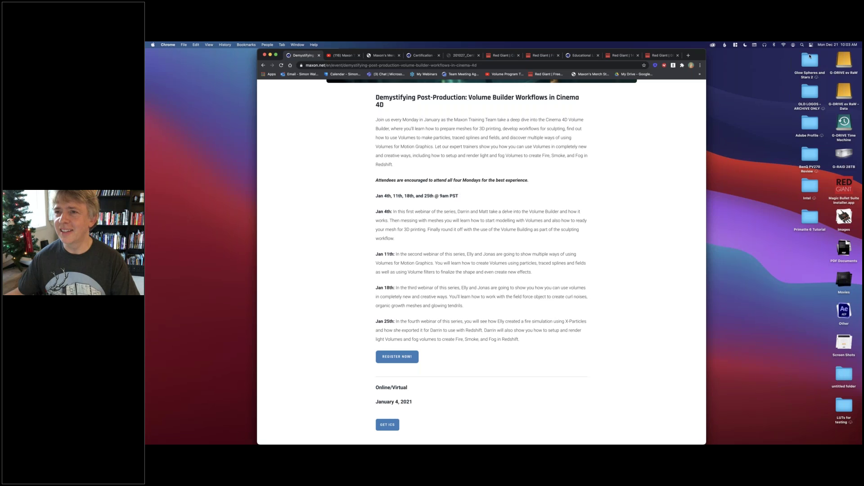
{"action": "left_click", "coordinate": [800, 53]}
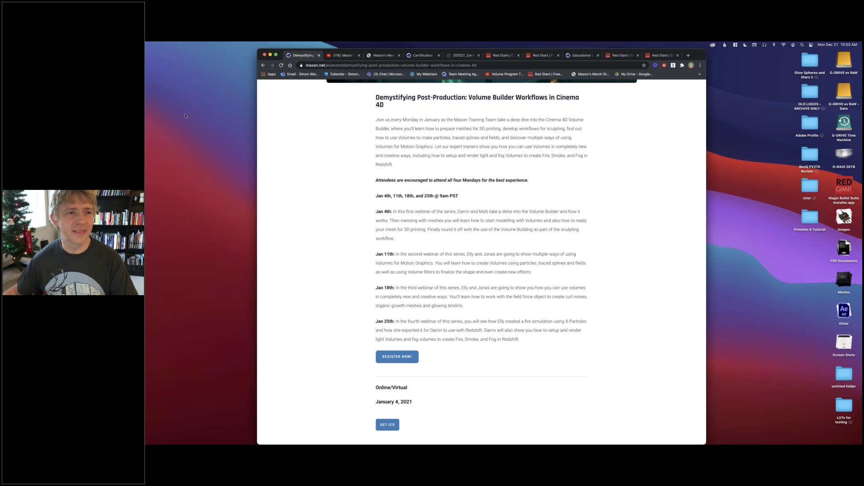